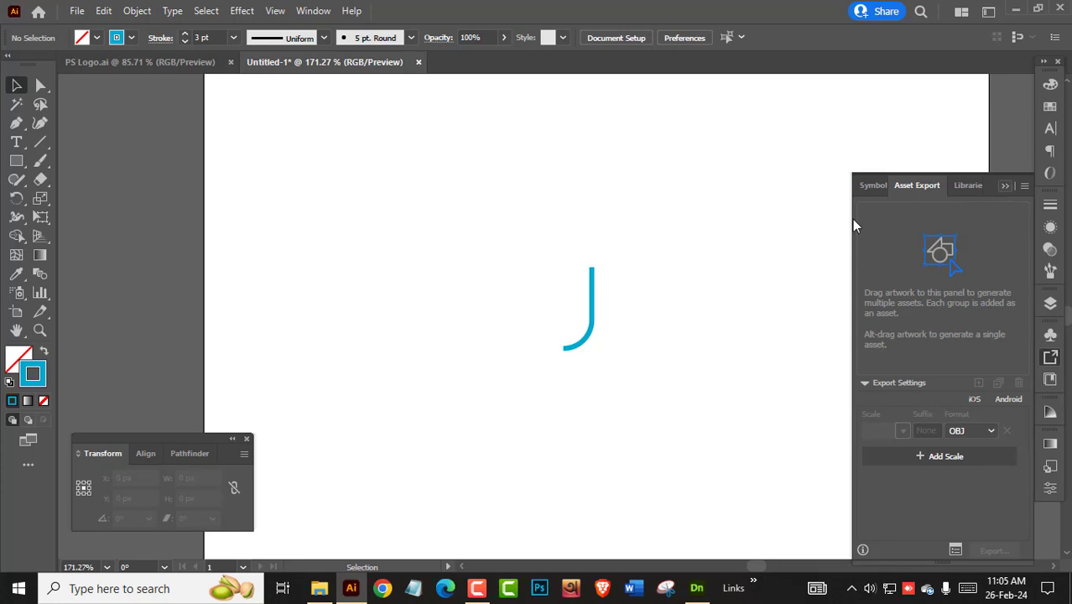
Apply the 3D Revolve effect to the blue J-shaped path to form a cup
left_click(1050, 357)
left_click_drag(491, 207, 667, 402)
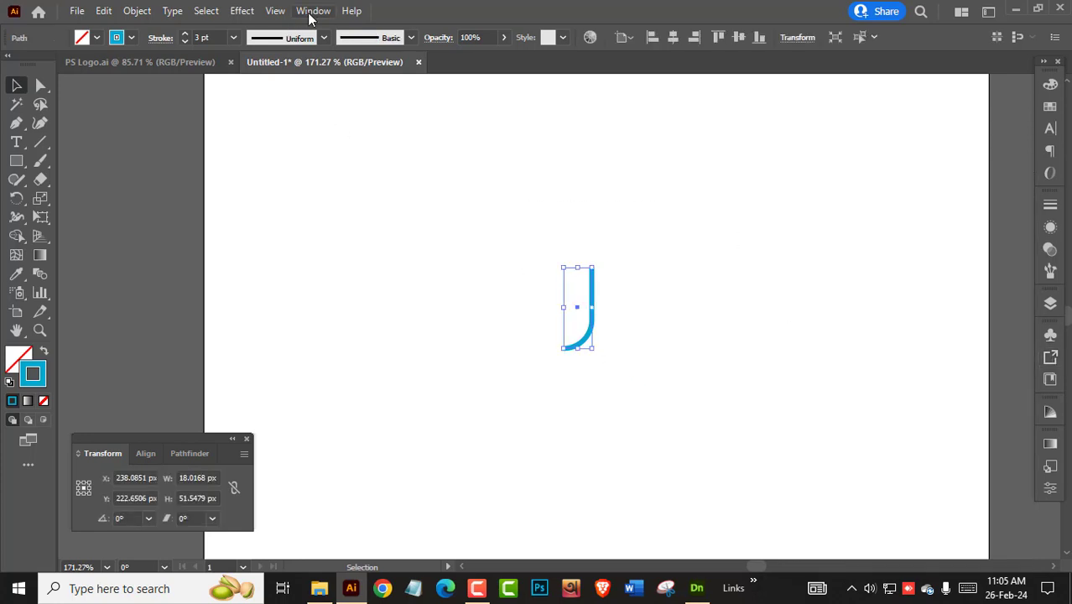
left_click(242, 11)
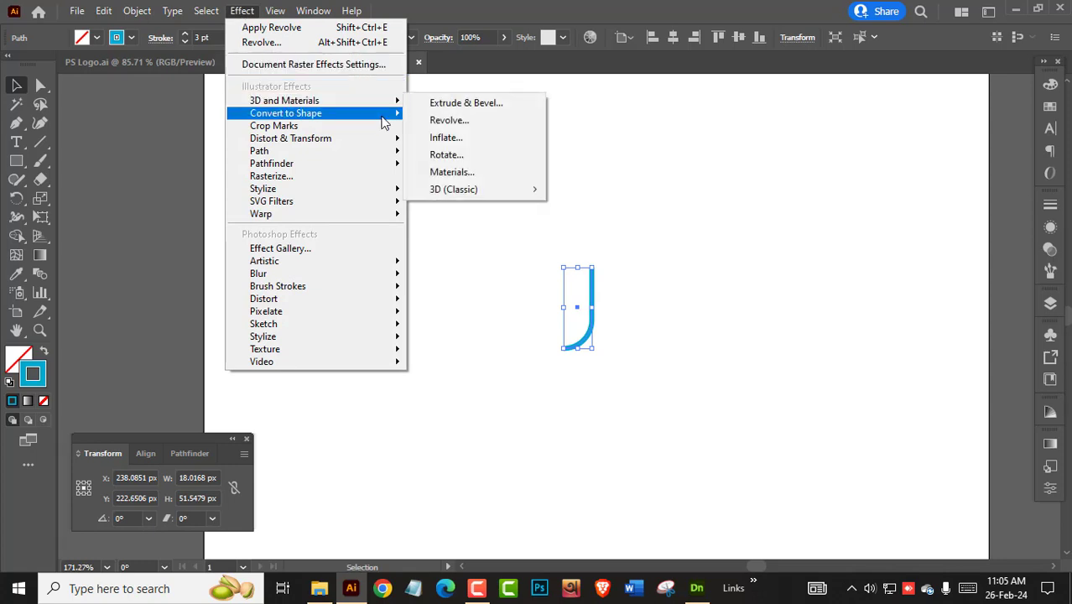
left_click(460, 120)
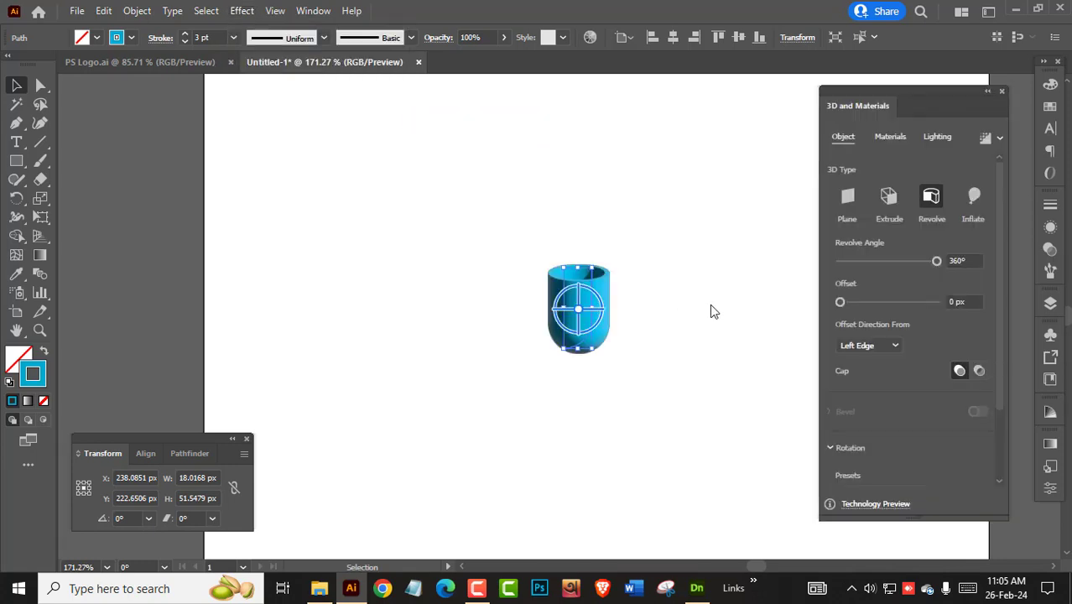
left_click(708, 311)
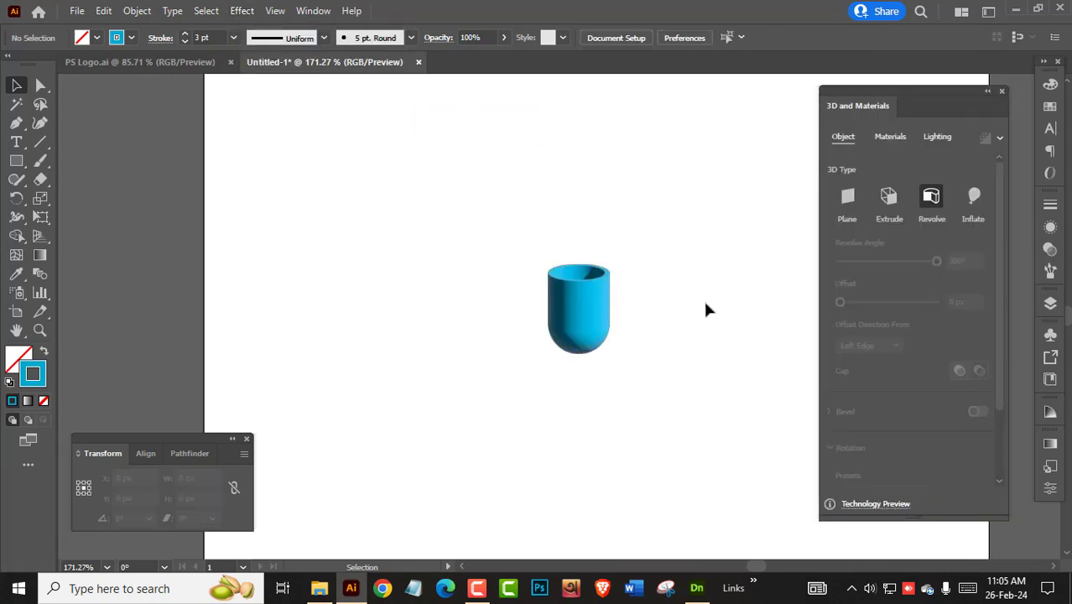
Try narrowing the revolved cup's path to about 15.5 px wide, and undo the resize
left_click(580, 300)
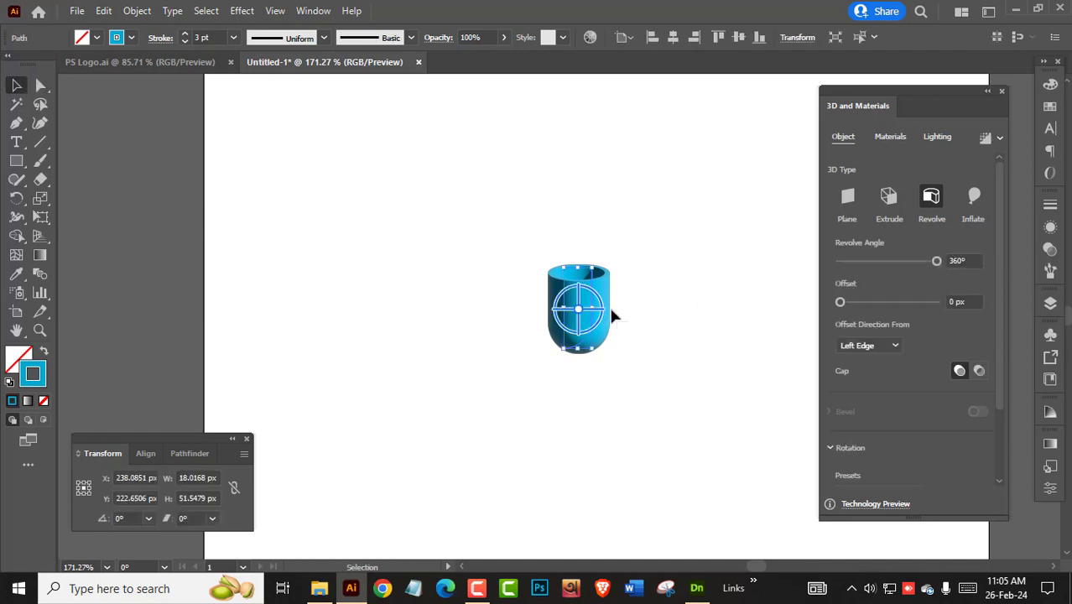
left_click_drag(566, 276, 931, 432, "ctrl")
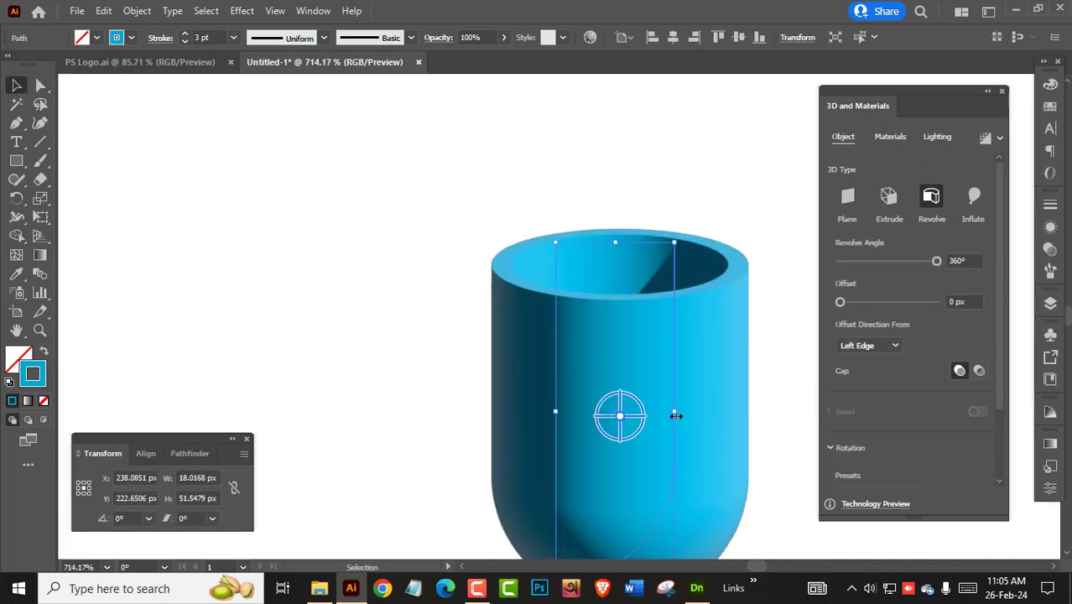
left_click_drag(676, 416, 654, 414)
left_click(766, 387)
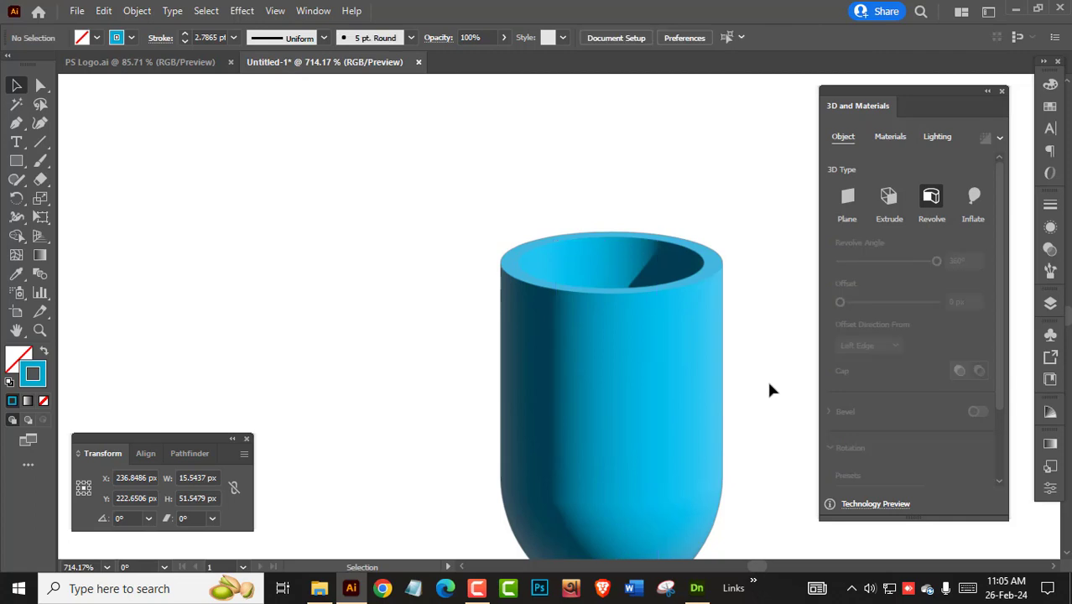
left_click_drag(765, 383, 623, 391, "ctrl")
left_click_drag(704, 369, 546, 376)
key("a")
left_click_drag(398, 405, 566, 478)
left_click_drag(639, 540, 468, 435)
left_click(770, 425)
left_click_drag(781, 408, 684, 432, "ctrl")
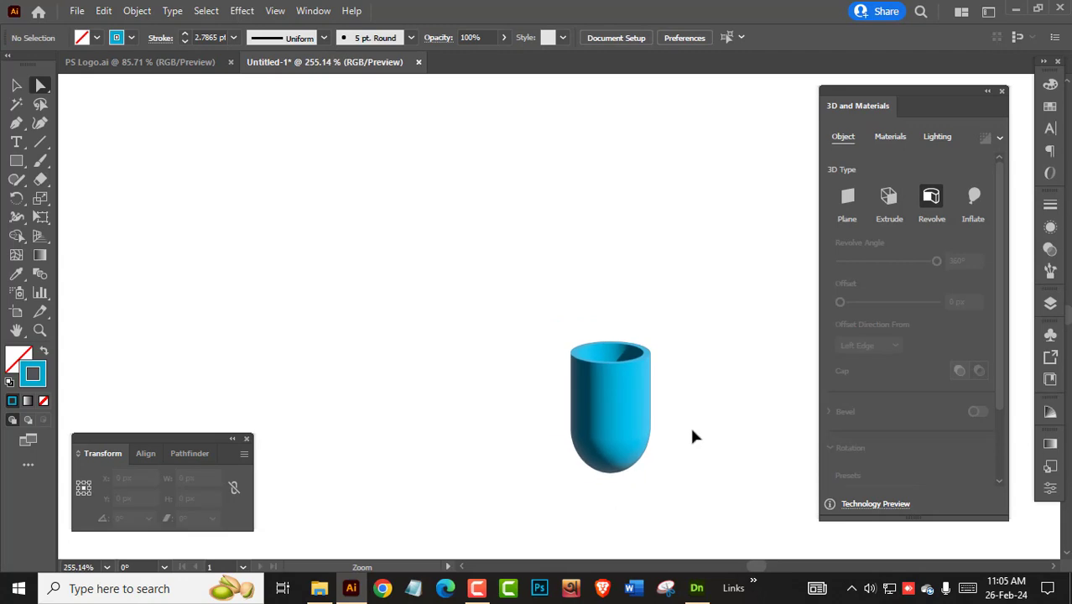
key("ctrl+z")
left_click(707, 424)
key("v")
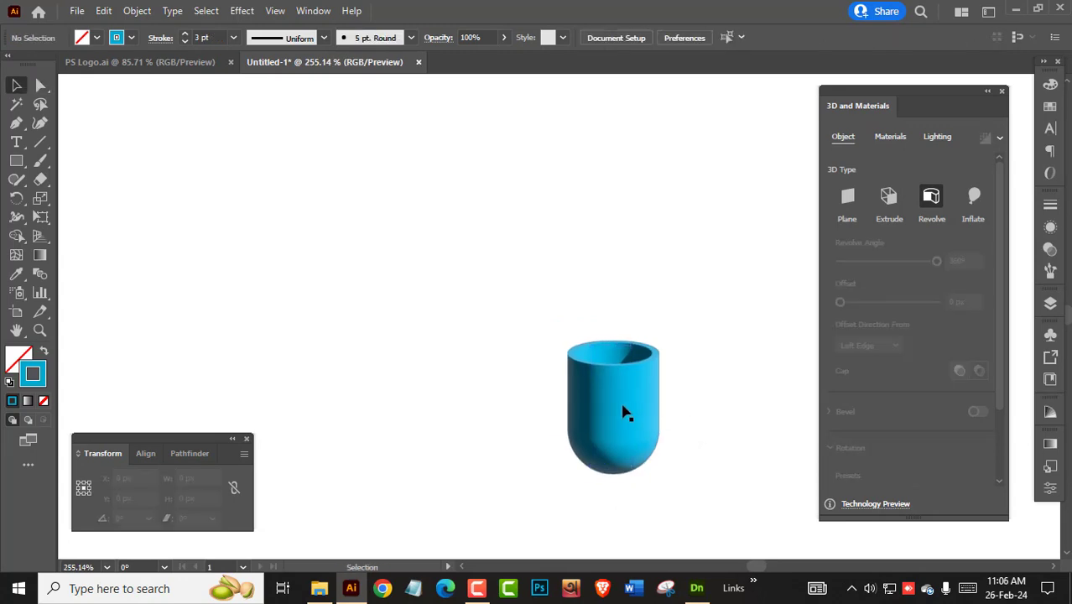
Add the revolved cup to the asset export collection
left_click(623, 412)
left_click(1004, 92)
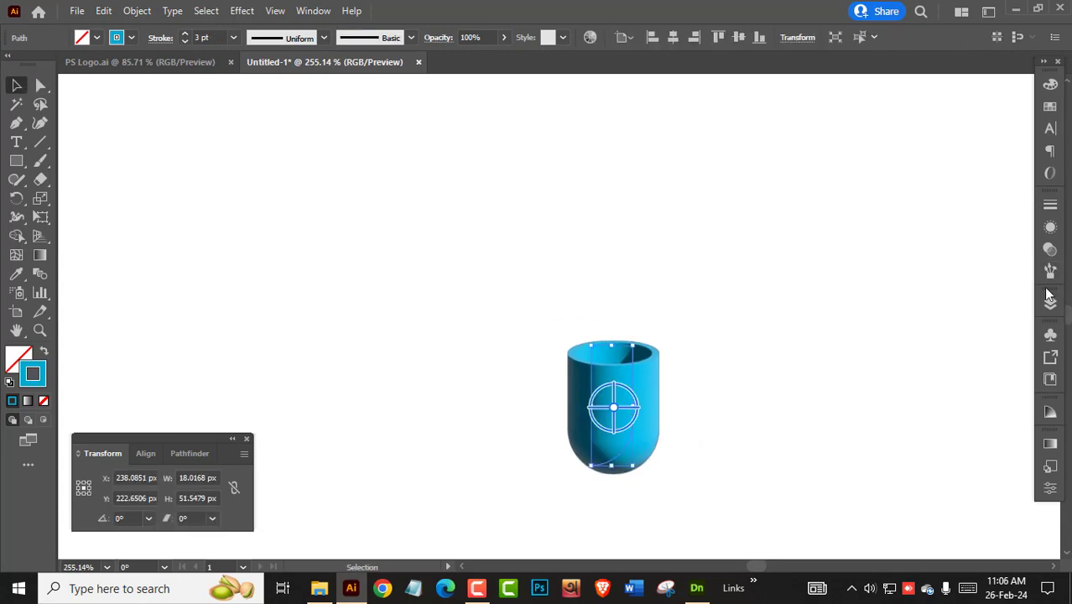
left_click(1050, 357)
left_click_drag(626, 388, 944, 285)
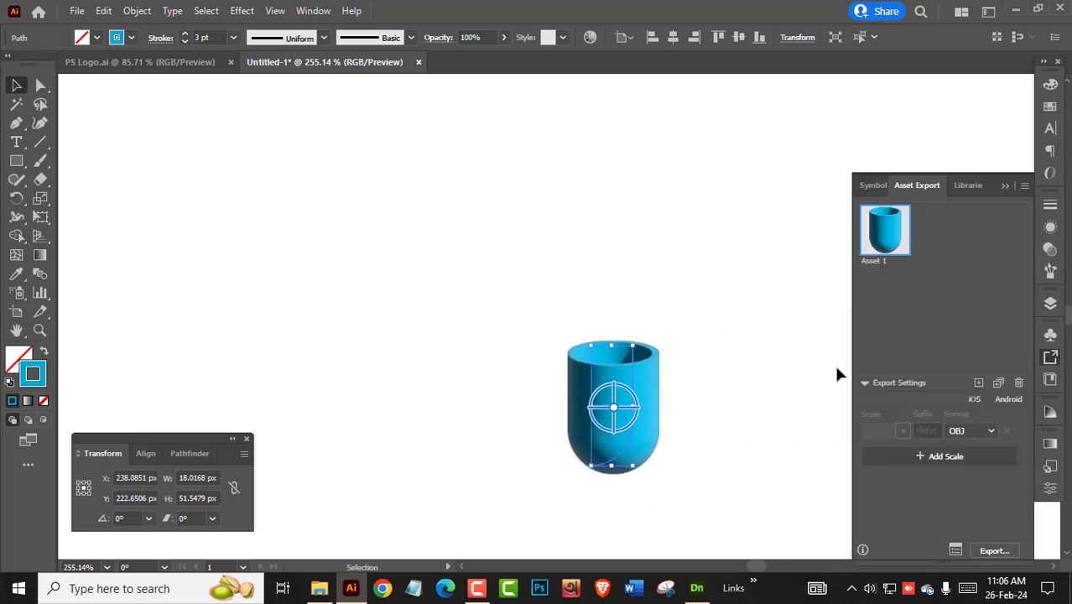
left_click(699, 369)
left_click(650, 389)
left_click(843, 367)
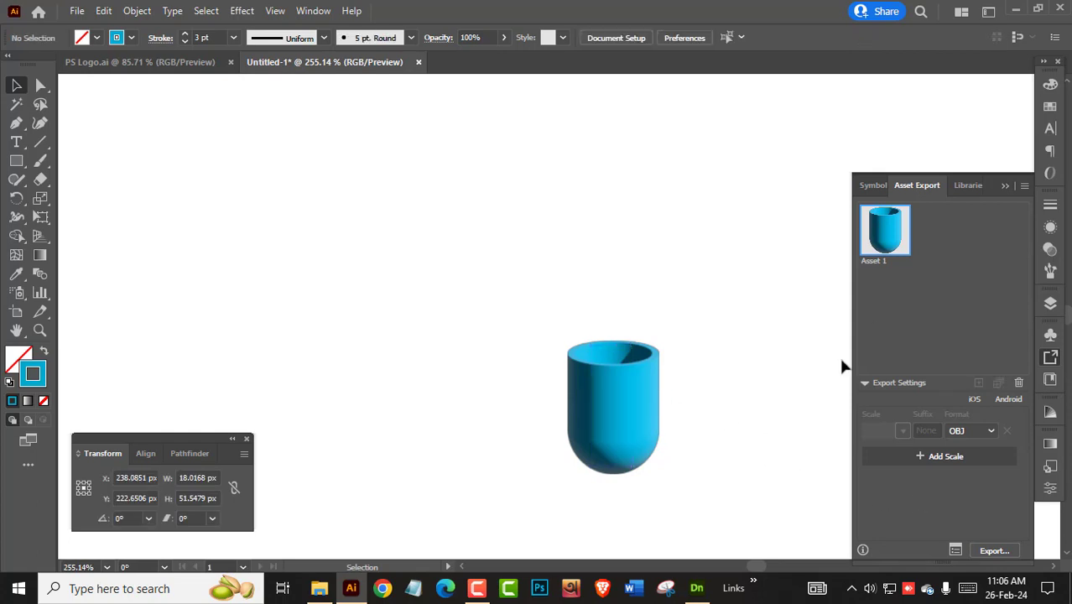
Export the collected cup asset in OBJ format into the PS Capsule folder
left_click(992, 431)
left_click(978, 410)
left_click(994, 550)
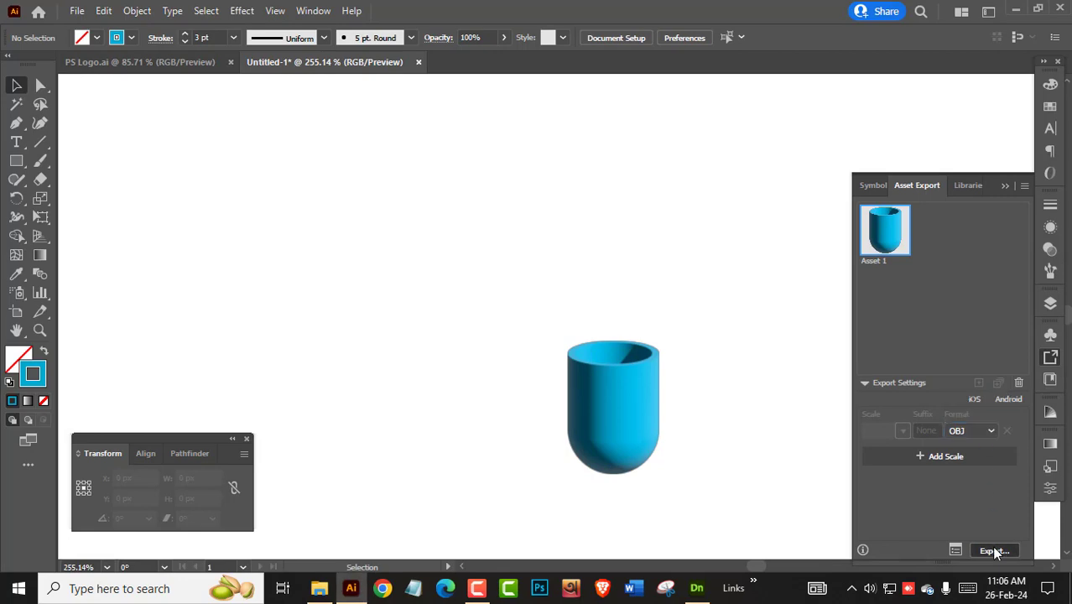
double_click(220, 128)
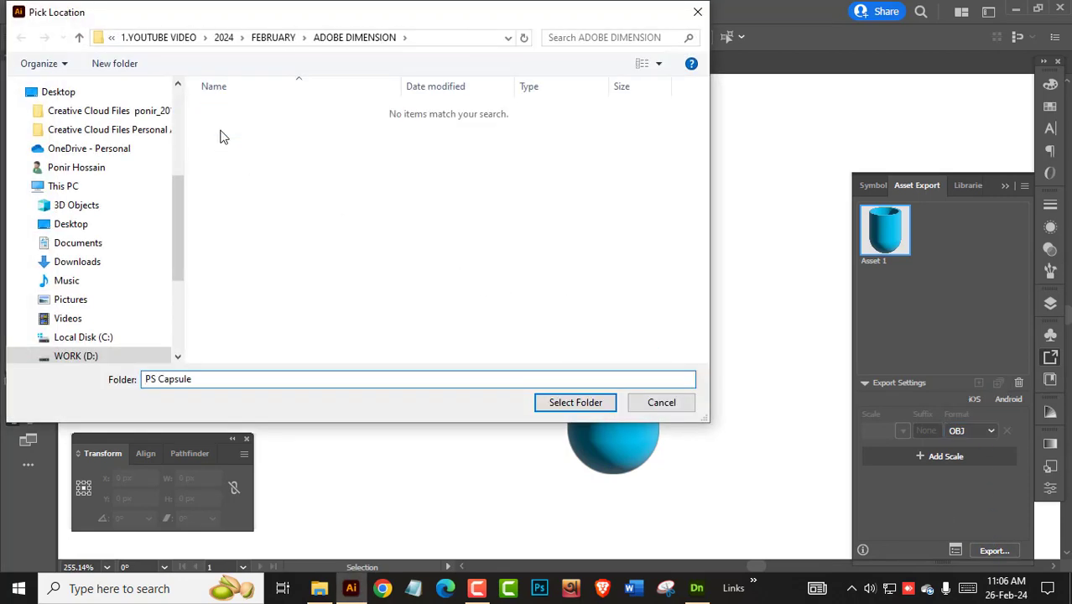
left_click(596, 404)
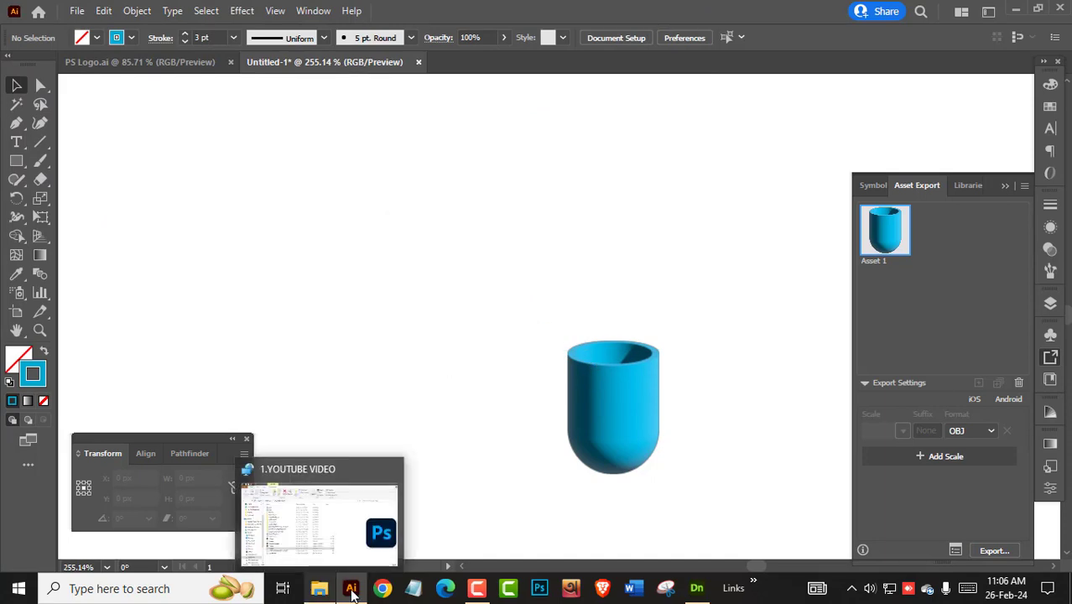
Switch to Adobe Dimension, create a new document, and import the Asset 1 model from the PS Capsule OBJ folder
left_click(696, 587)
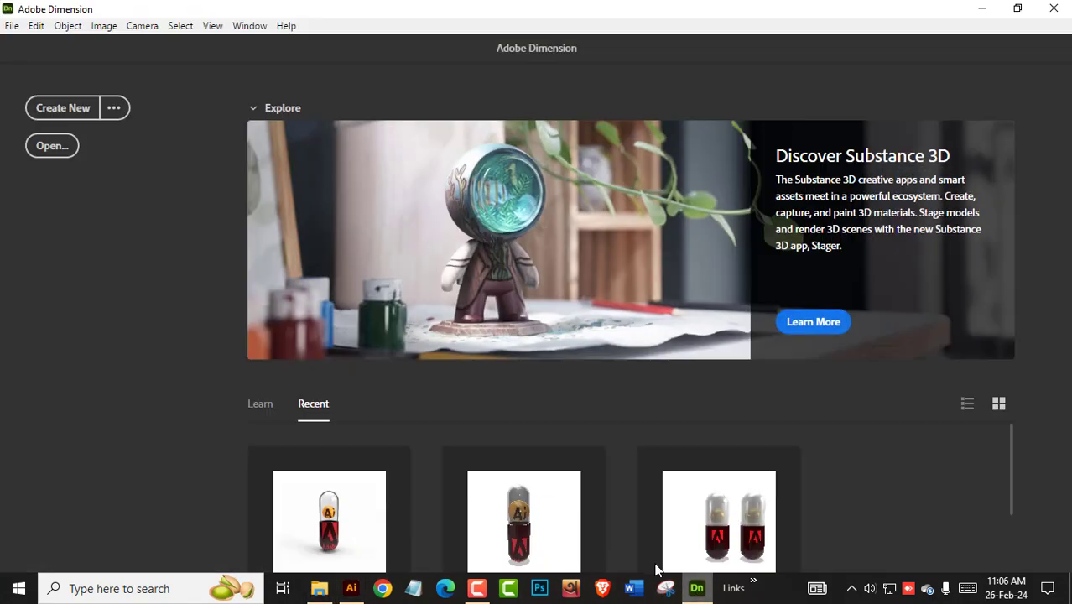
left_click(63, 113)
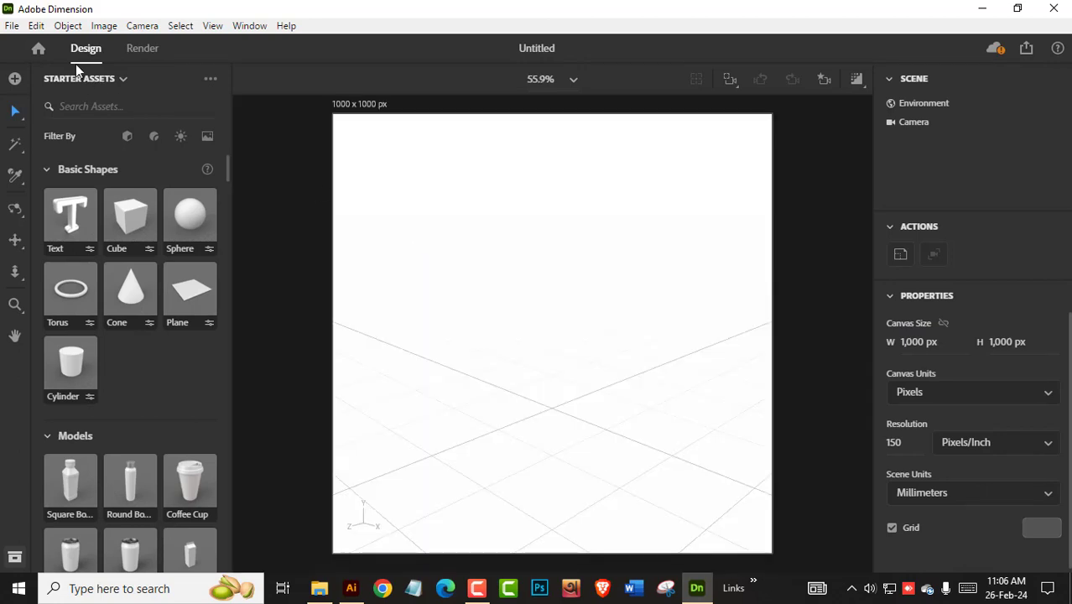
left_click(12, 26)
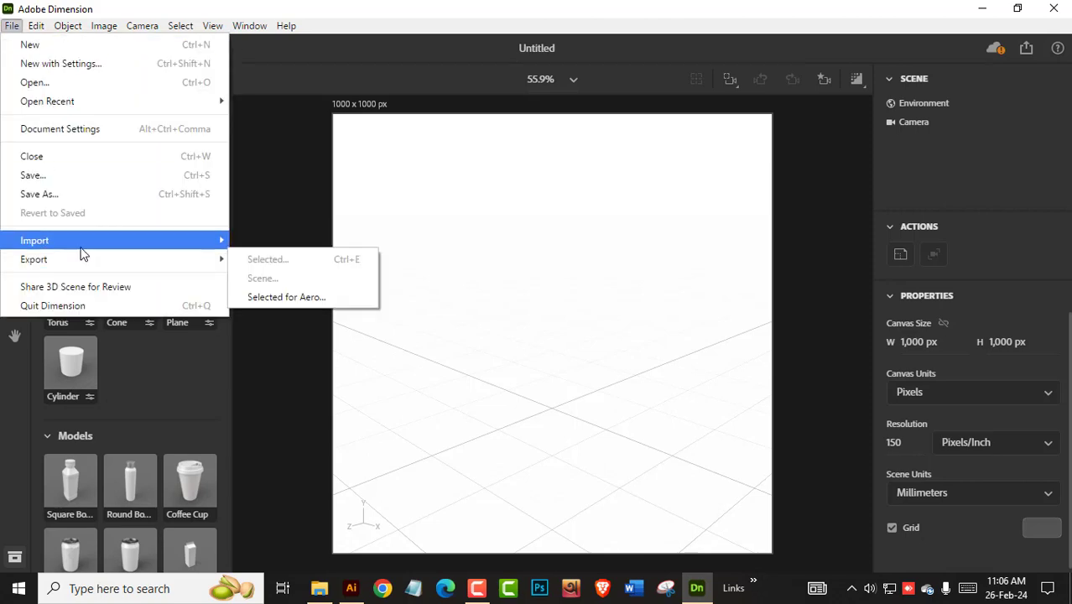
mouse_move(83, 254)
left_click(236, 244)
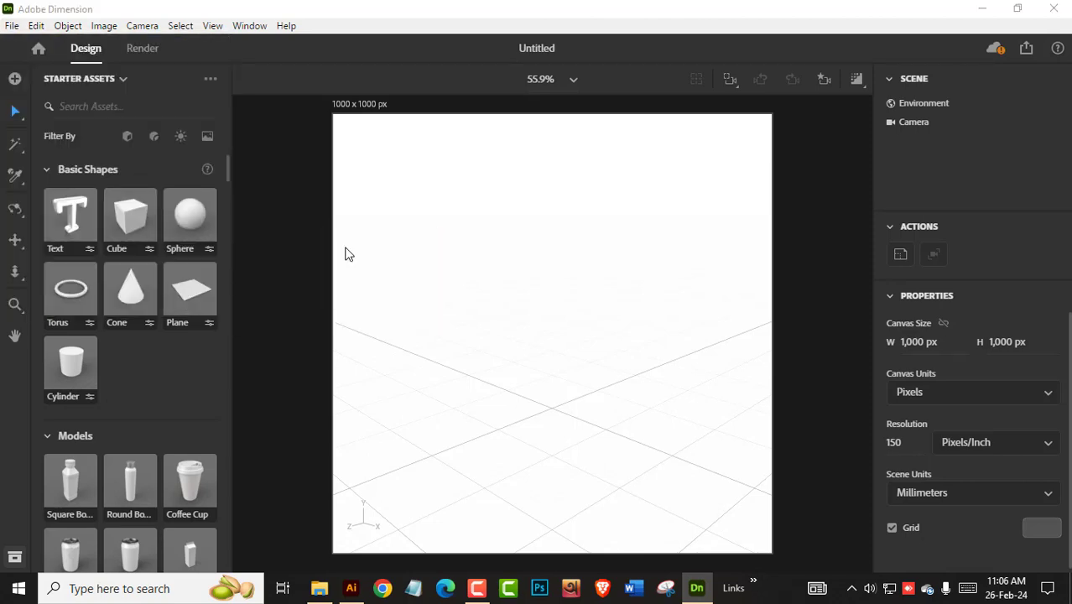
double_click(256, 146)
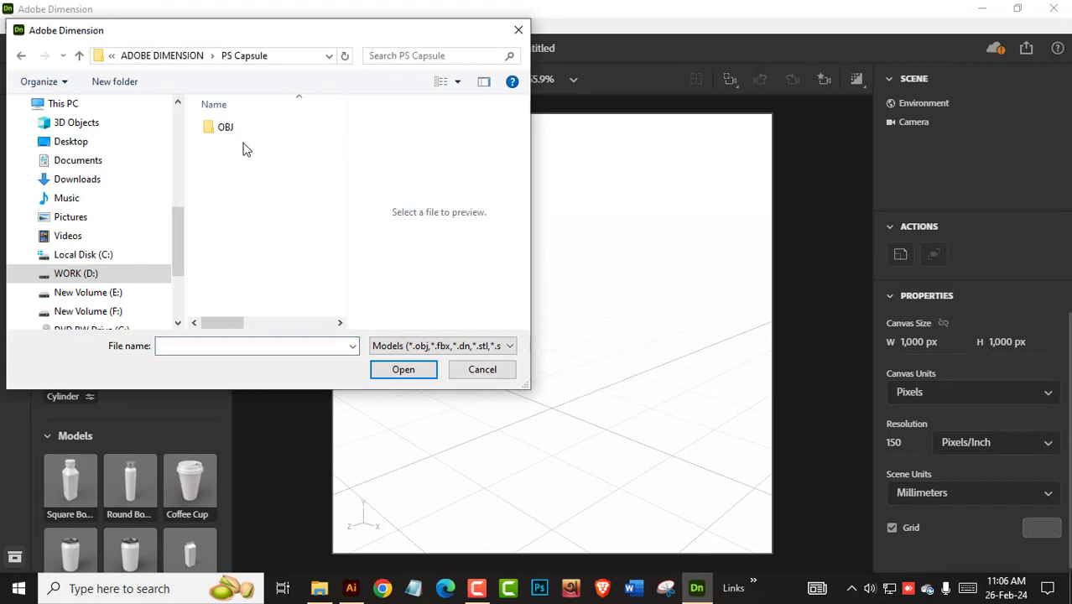
left_click(235, 141)
double_click(235, 141)
left_click(236, 145)
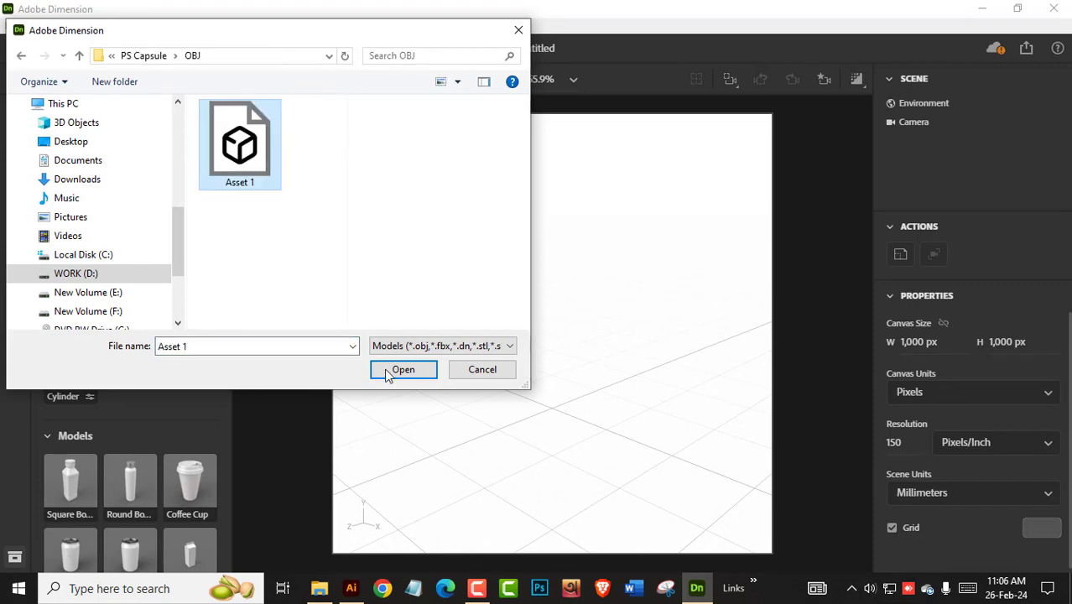
left_click(401, 370)
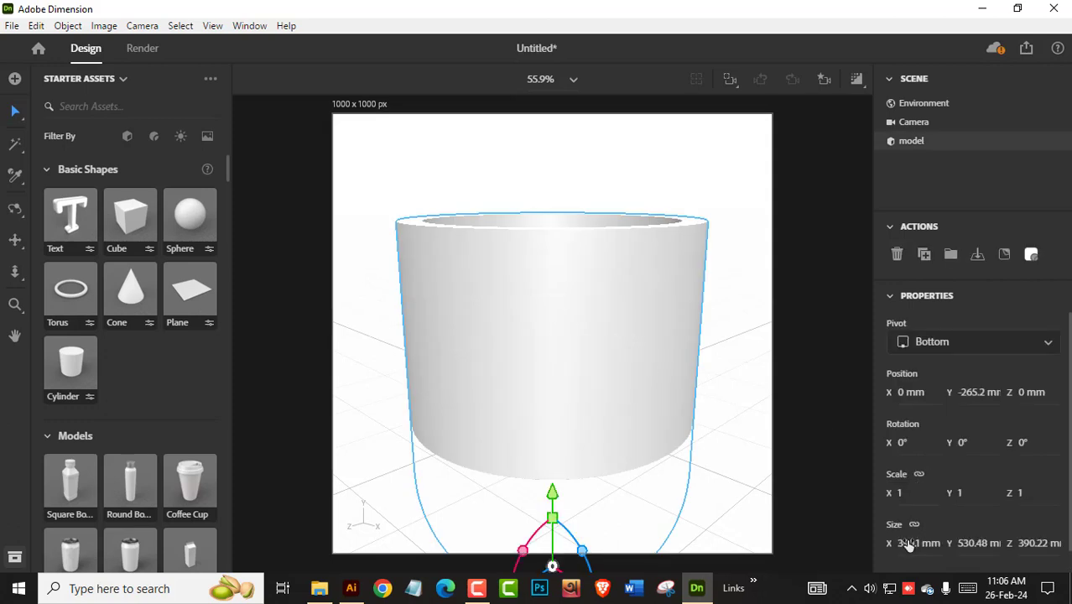
Set the imported model's X size to 100 mm with linked proportions and raise it to Y position 0 mm
left_click_drag(905, 544, 875, 543)
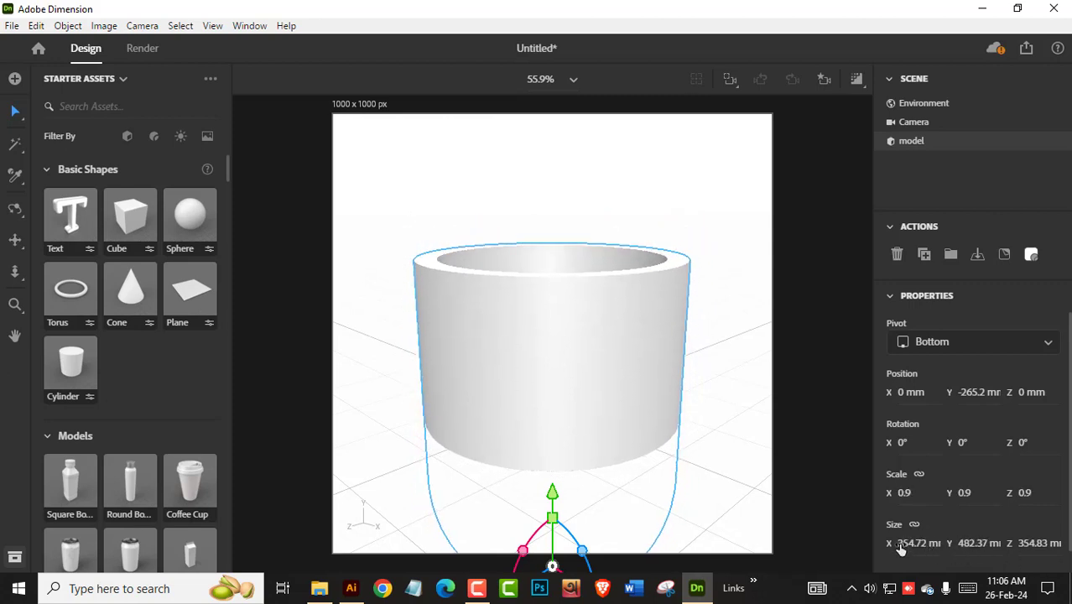
left_click(901, 544)
type("100")
key("Return")
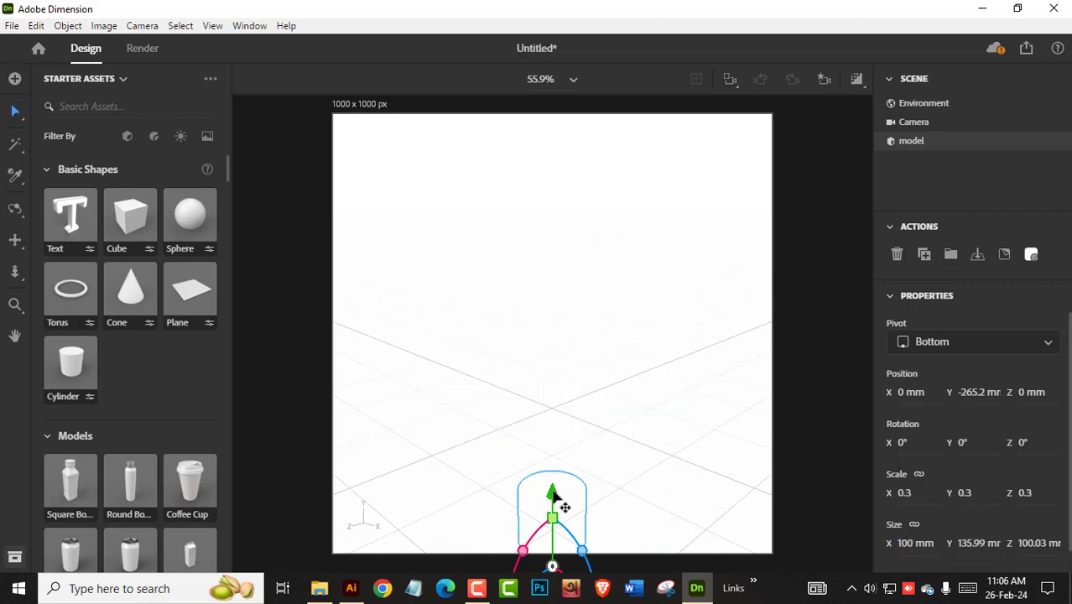
left_click_drag(552, 493, 558, 329)
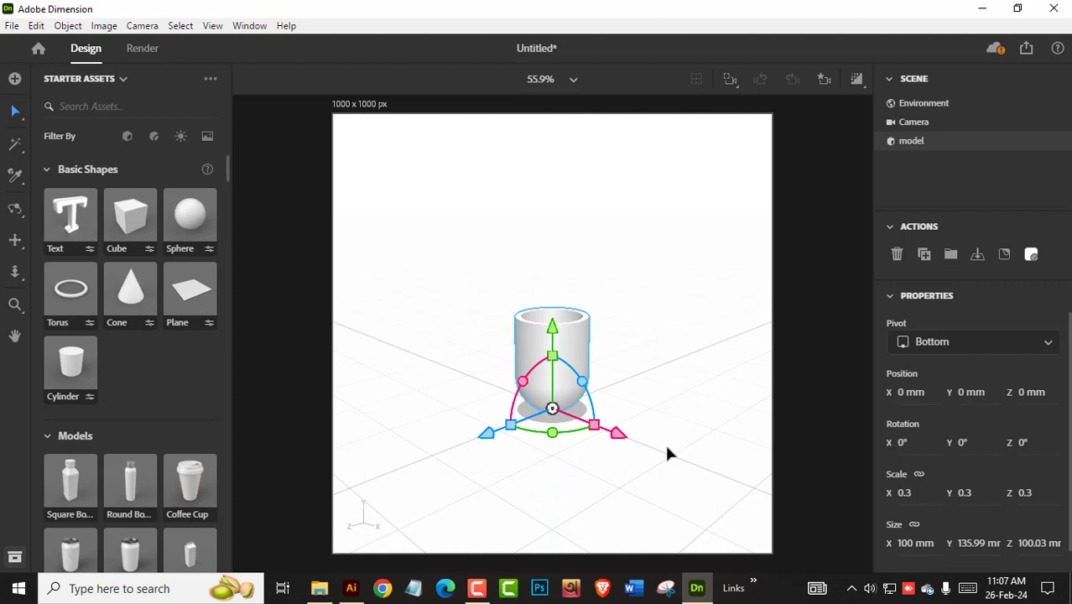
Orbit the camera slightly around the cup and dolly it in to frame the cup a little larger
left_click(15, 209)
mouse_move(671, 470)
left_mouse_down()
mouse_move(653, 435)
mouse_move(668, 435)
mouse_move(691, 471)
left_mouse_up()
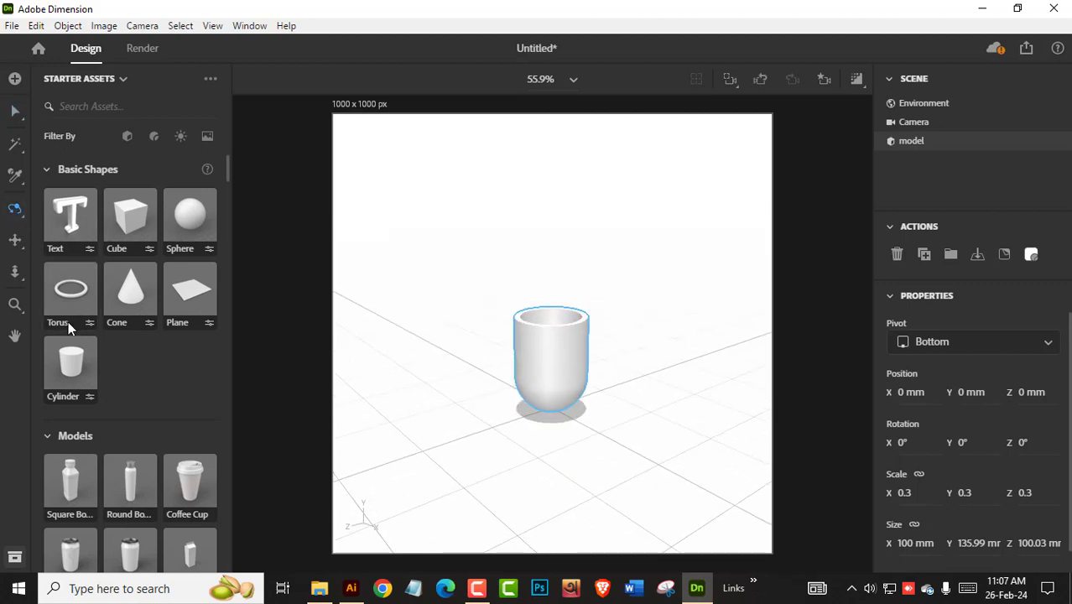
left_click(15, 272)
left_click_drag(673, 426, 657, 382)
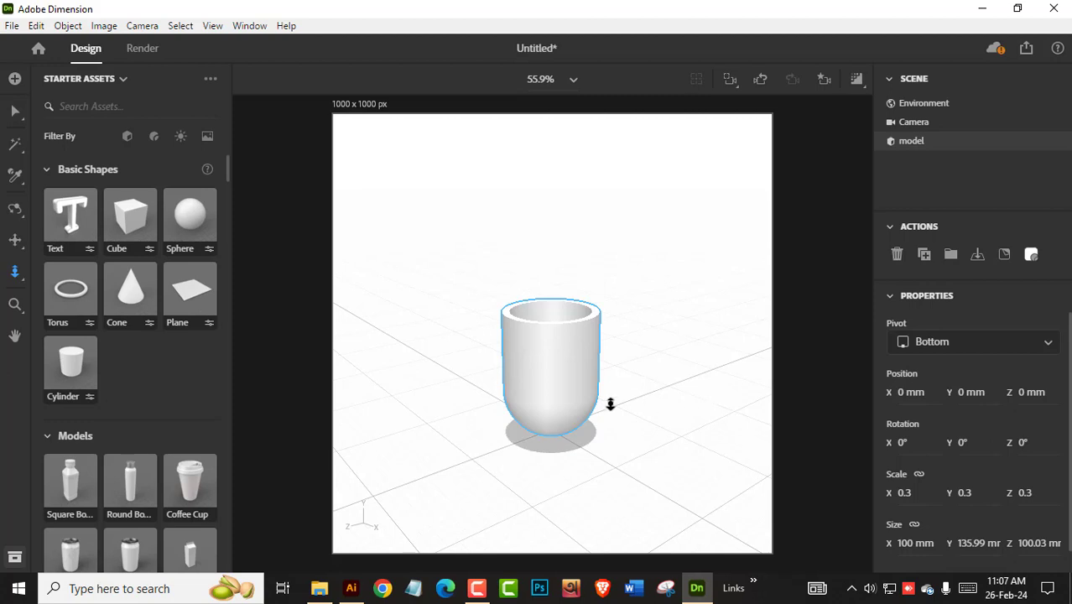
left_click_drag(656, 399, 656, 421)
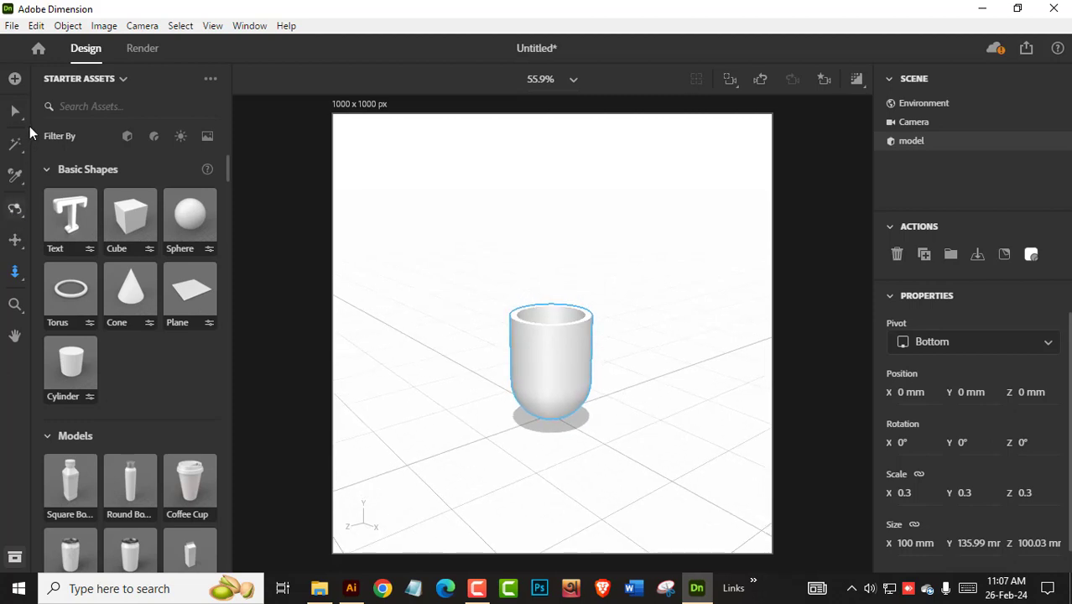
left_click(16, 112)
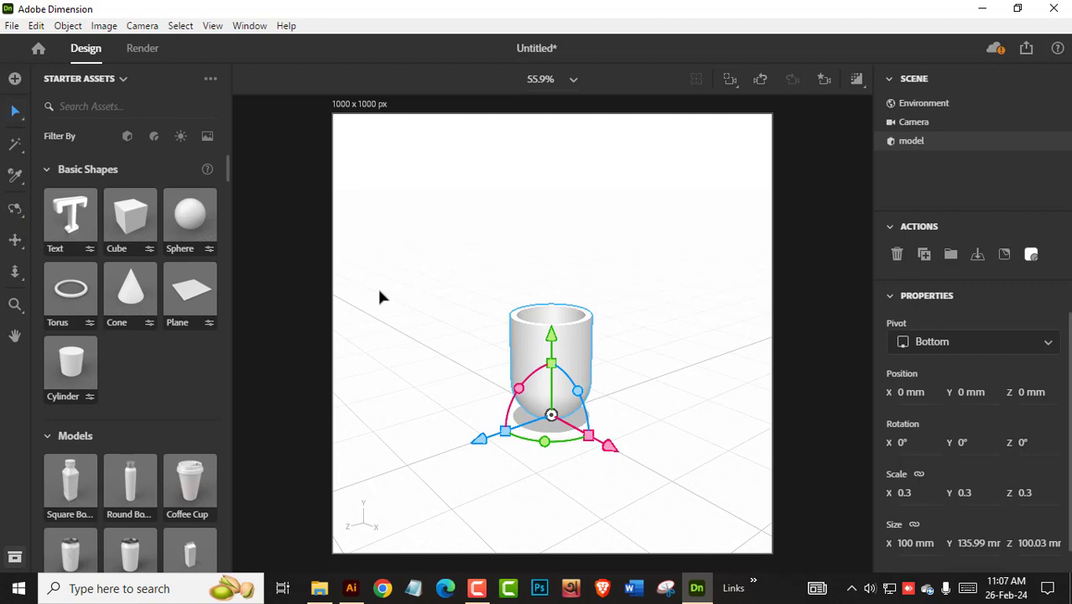
Duplicate the cup model and rename the copy TOP
left_click(924, 256)
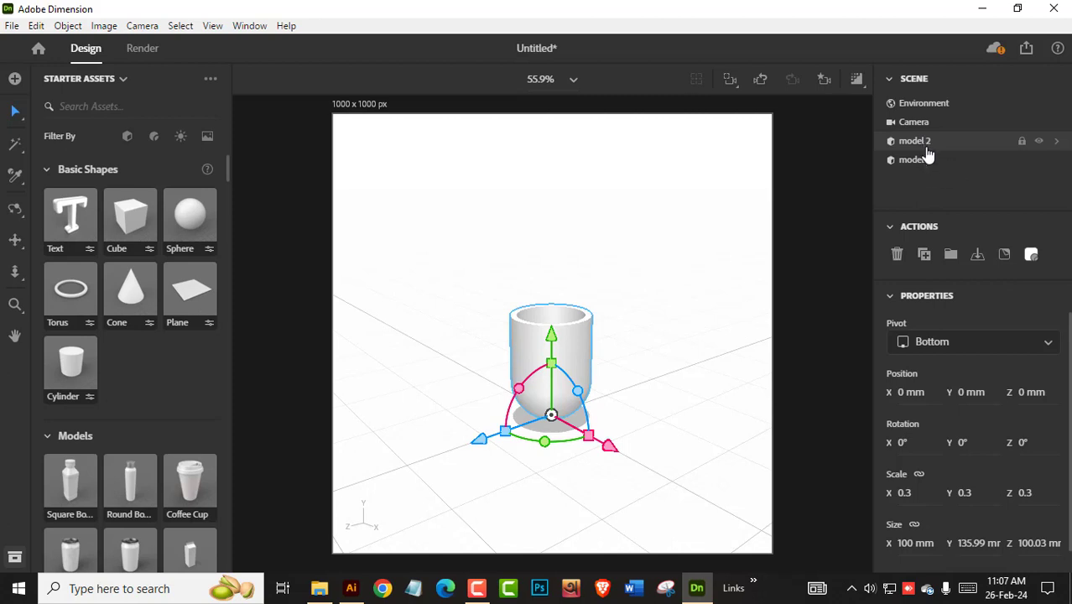
double_click(945, 156)
type("TOP")
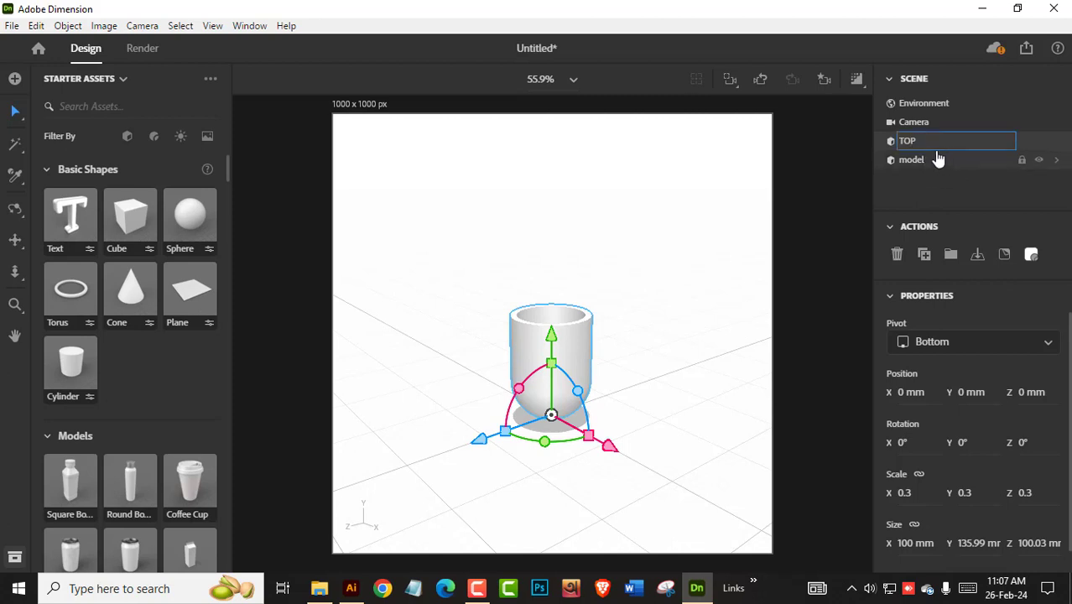
Rename the original cup model BOTTOM
left_click(939, 160)
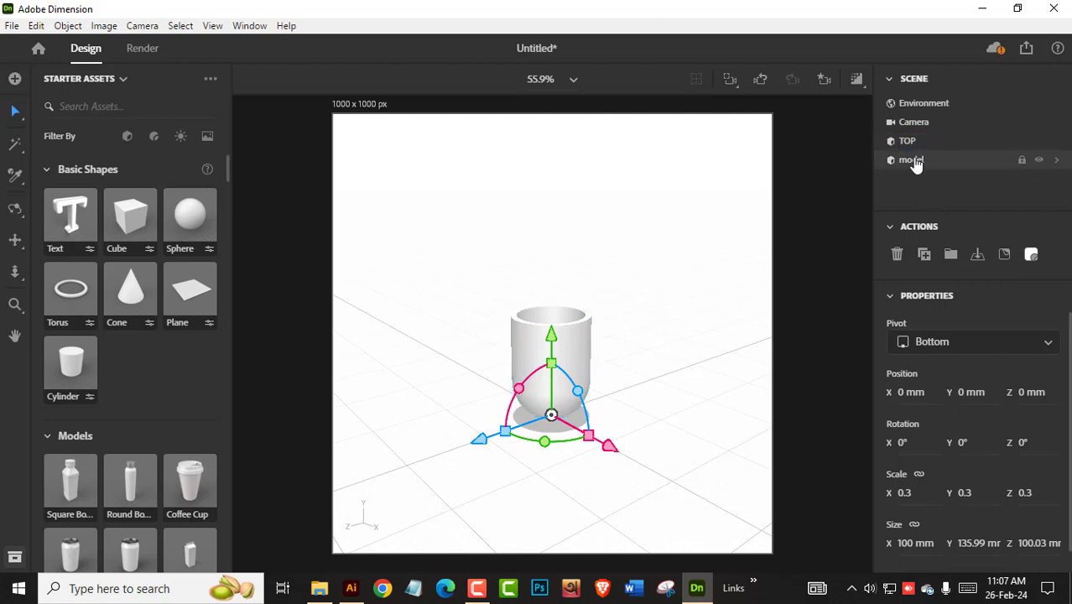
double_click(920, 168)
type("BO")
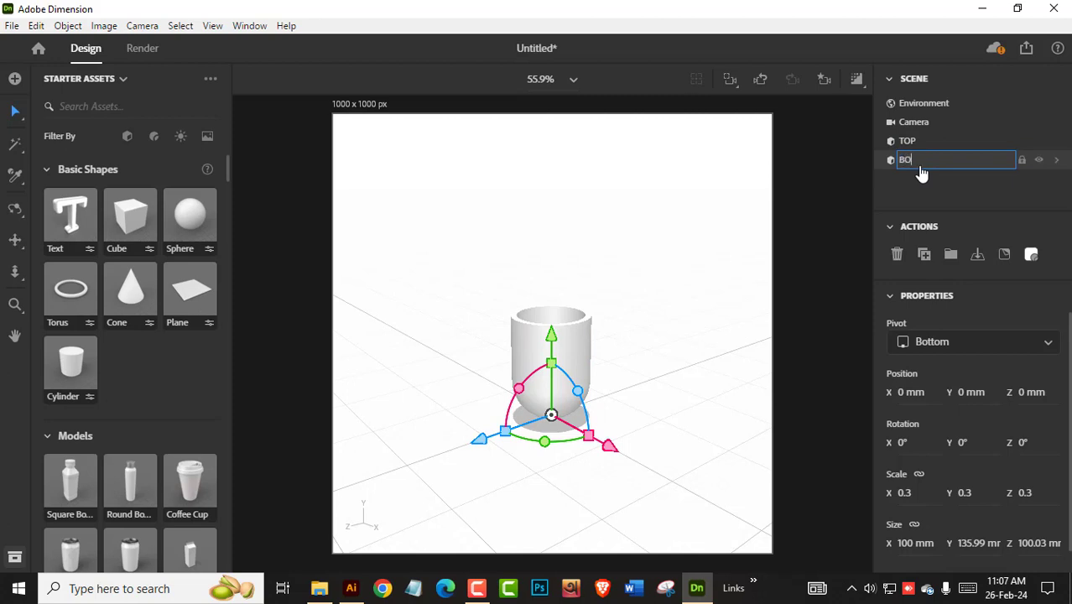
type("TTOM")
left_click(738, 252)
Set the Y rotation of the TOP model to 180°
left_click(941, 166)
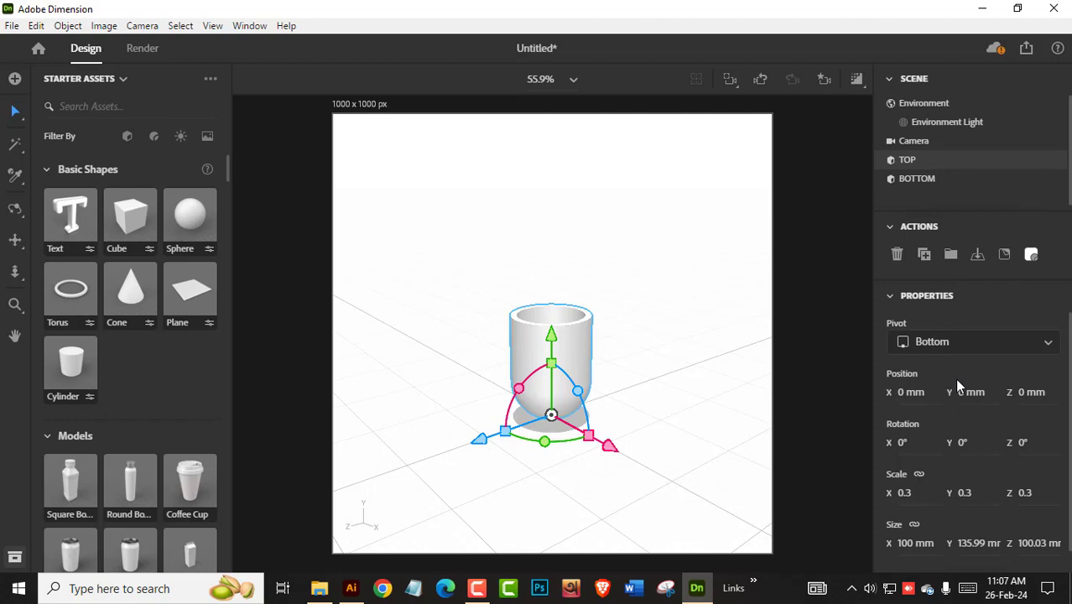
left_click(965, 444)
key("Return")
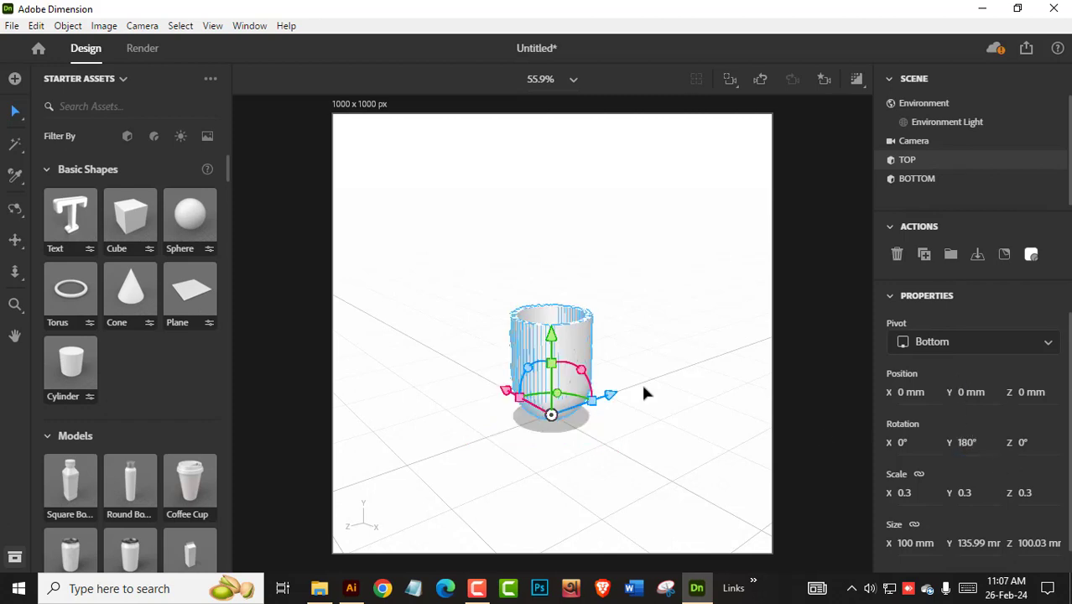
Flip the TOP model upside down with an X rotation of 180° and raise it to about Y 273.4 mm, over BOTTOM
left_click_drag(566, 337, 574, 247)
left_click(969, 443)
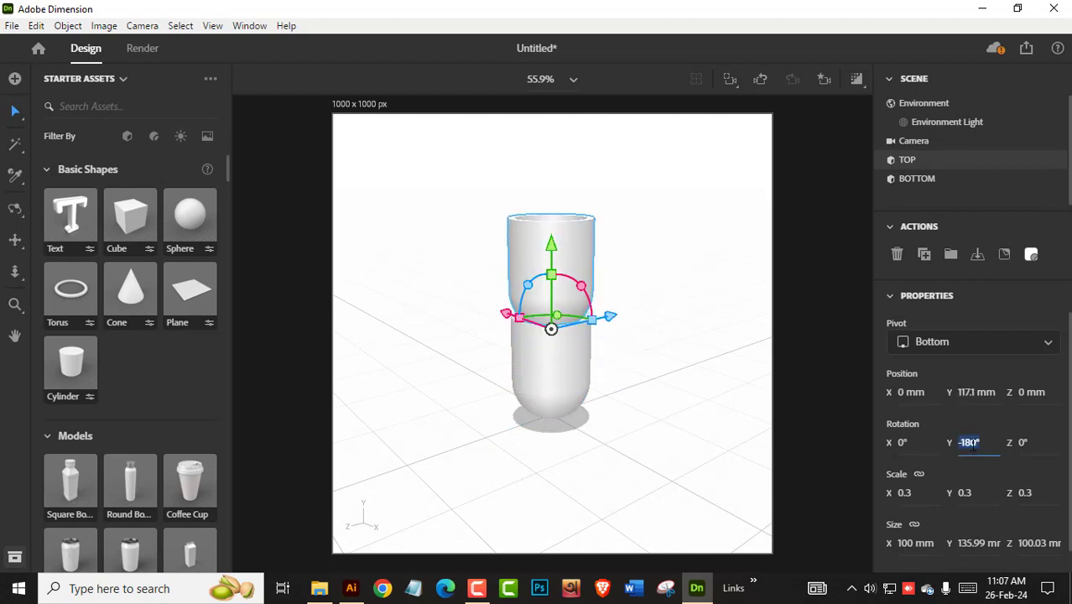
type("18")
key("Return")
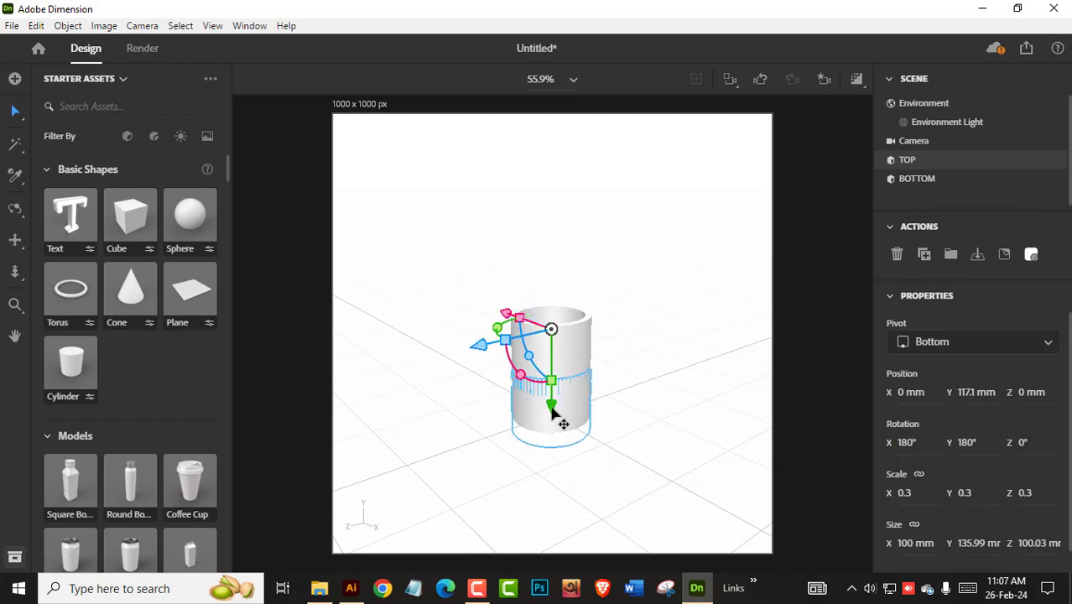
left_click_drag(560, 419, 618, 321)
Shrink the TOP model proportionally to about 97 mm in X and lower it to about Y 259.1 mm, into the BOTTOM rim
left_click(903, 546)
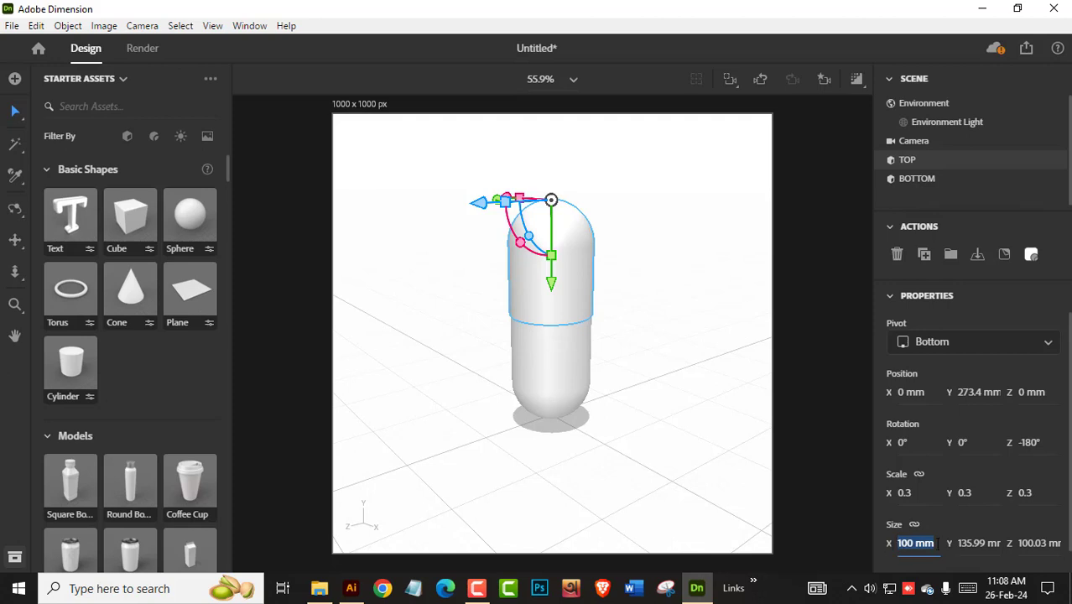
left_click(937, 543)
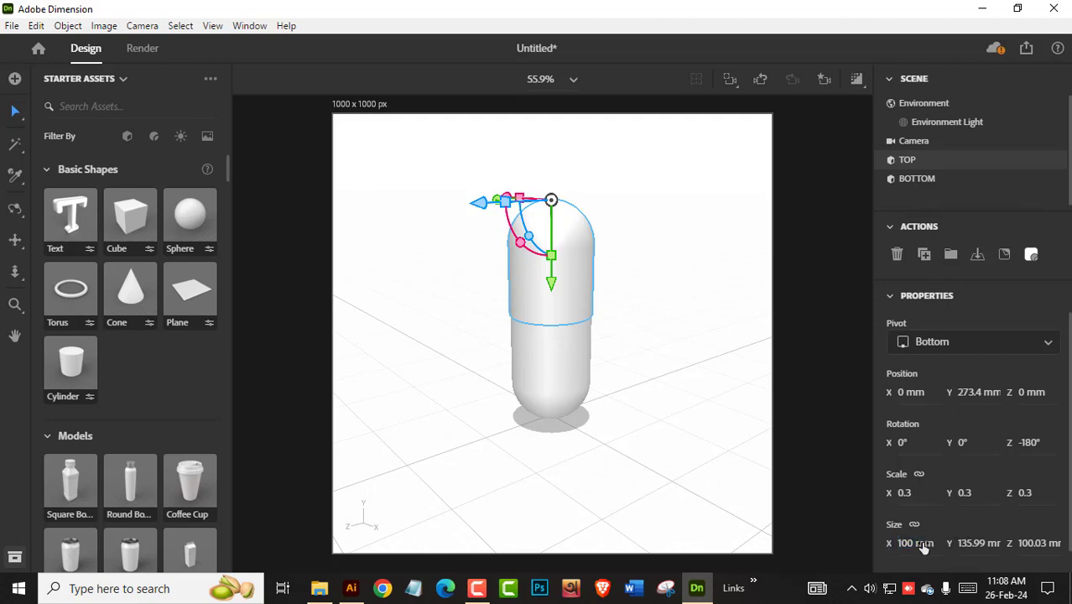
key("Down")
key("Down")
key("Down")
key("Down")
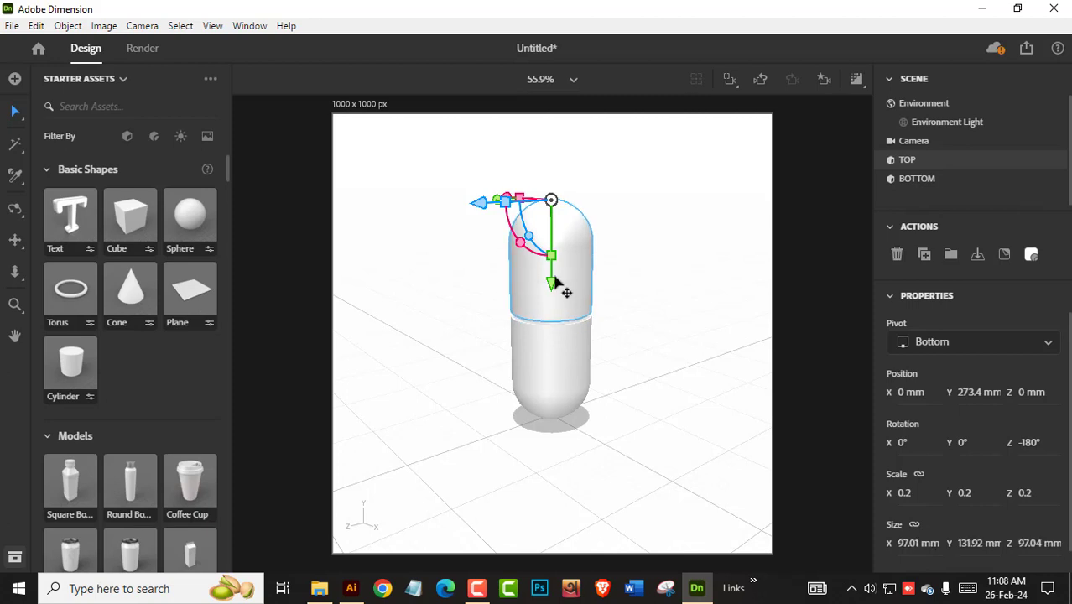
left_click_drag(553, 283, 556, 297)
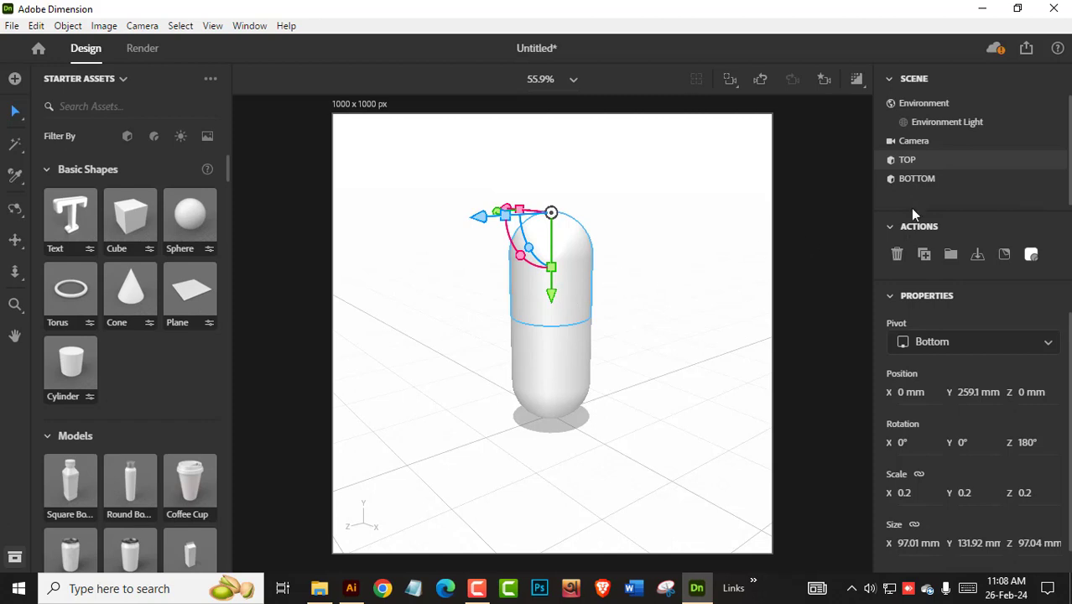
Apply the Plastic standard material to the BOTTOM model after trying Metal
left_click(917, 179)
left_click(574, 354)
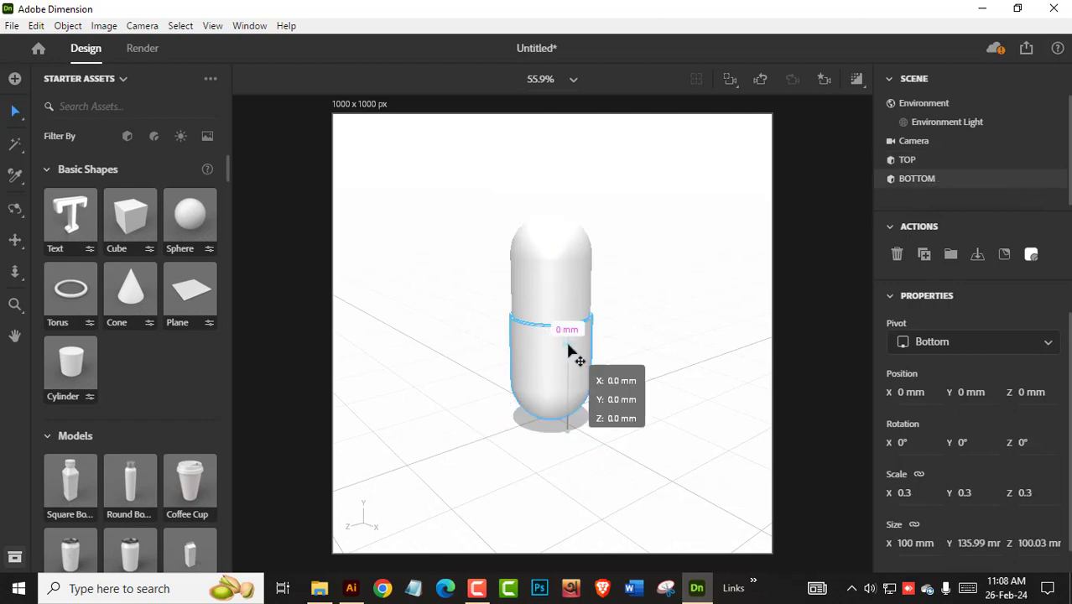
left_click(153, 137)
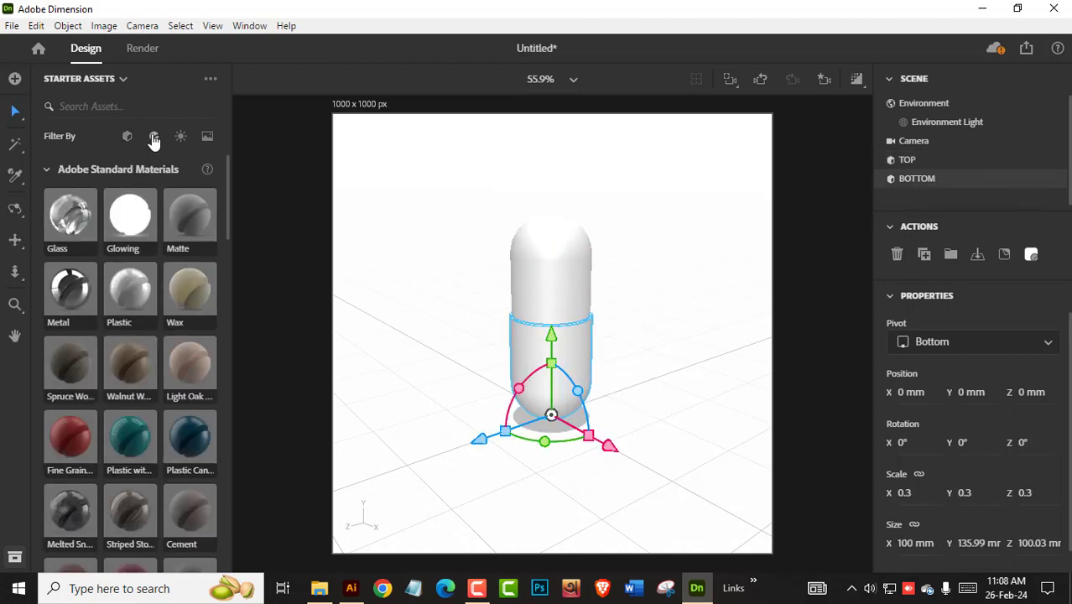
left_click(81, 296)
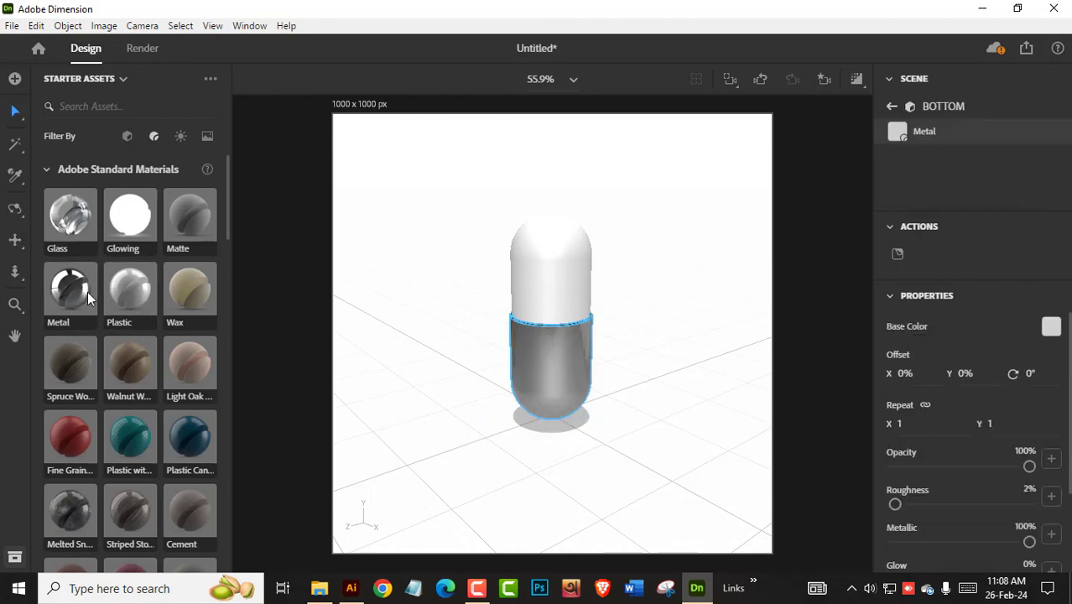
left_click(126, 293)
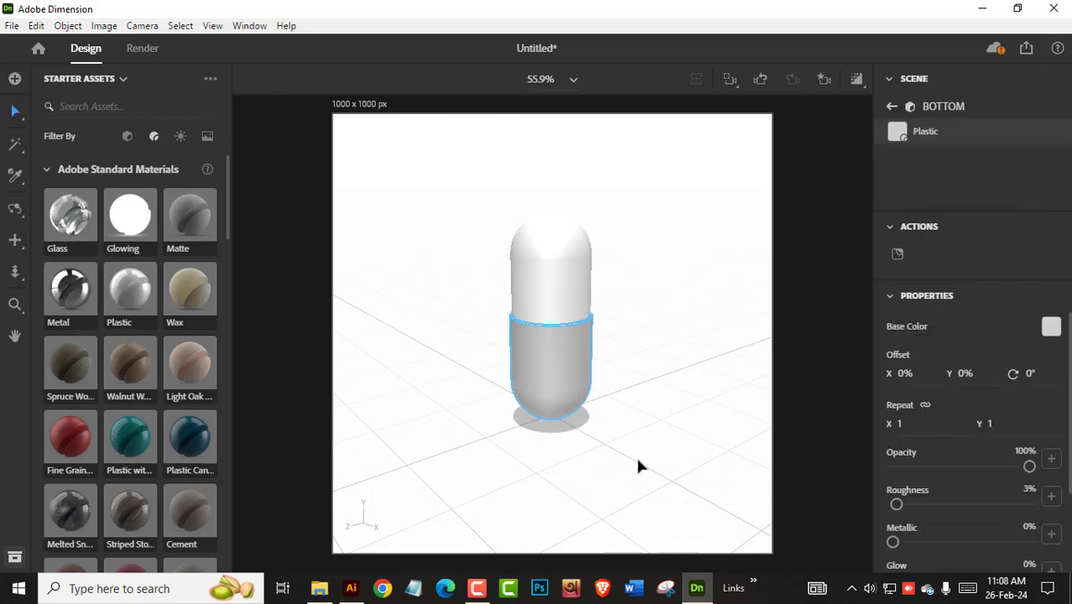
Open BOTTOM's base color, then switch to Illustrator and copy the hex code 001834 of the rounded square in PS Logo.ai
left_click(15, 208)
left_click_drag(589, 508, 558, 376)
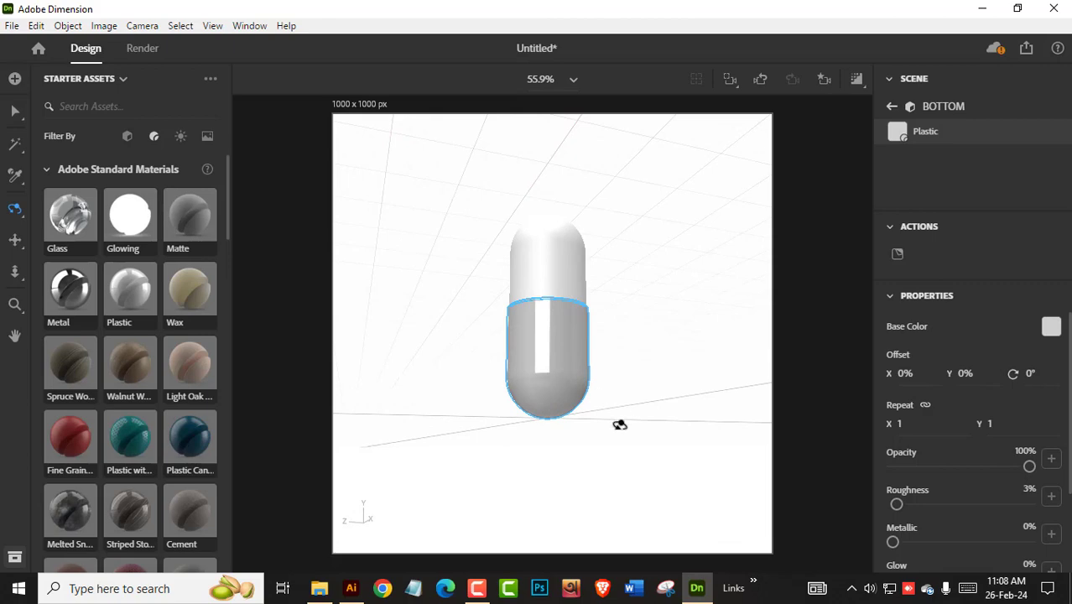
left_click_drag(620, 424, 557, 417)
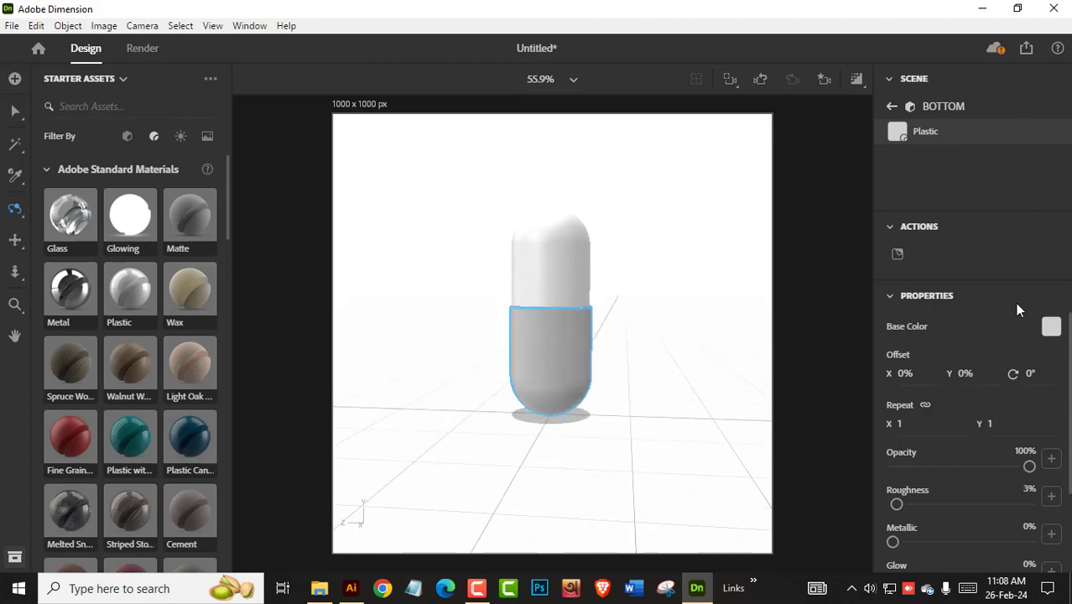
left_click(1052, 327)
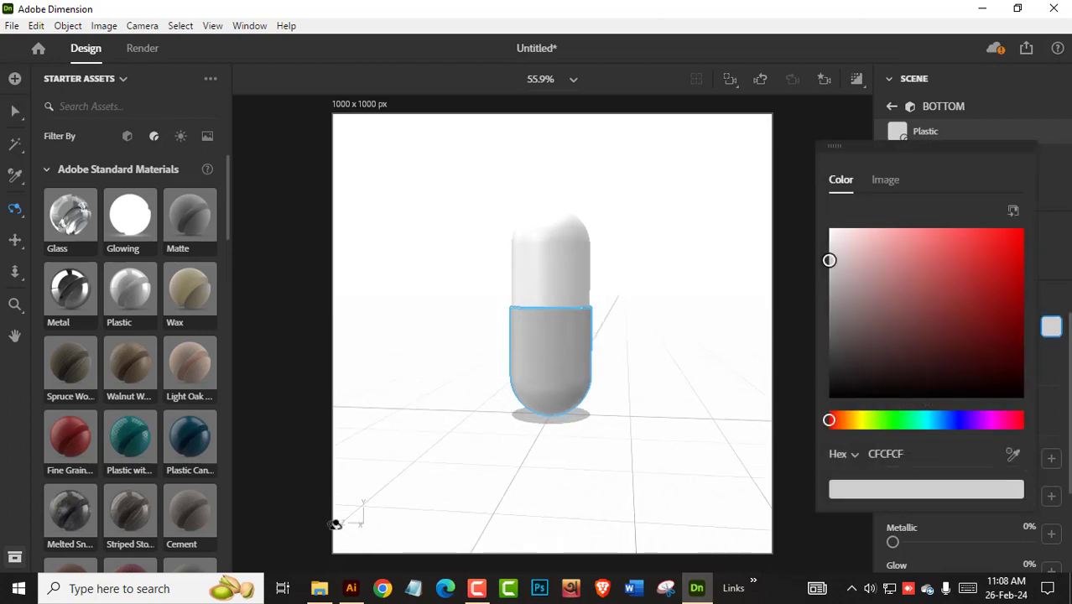
left_click(350, 588)
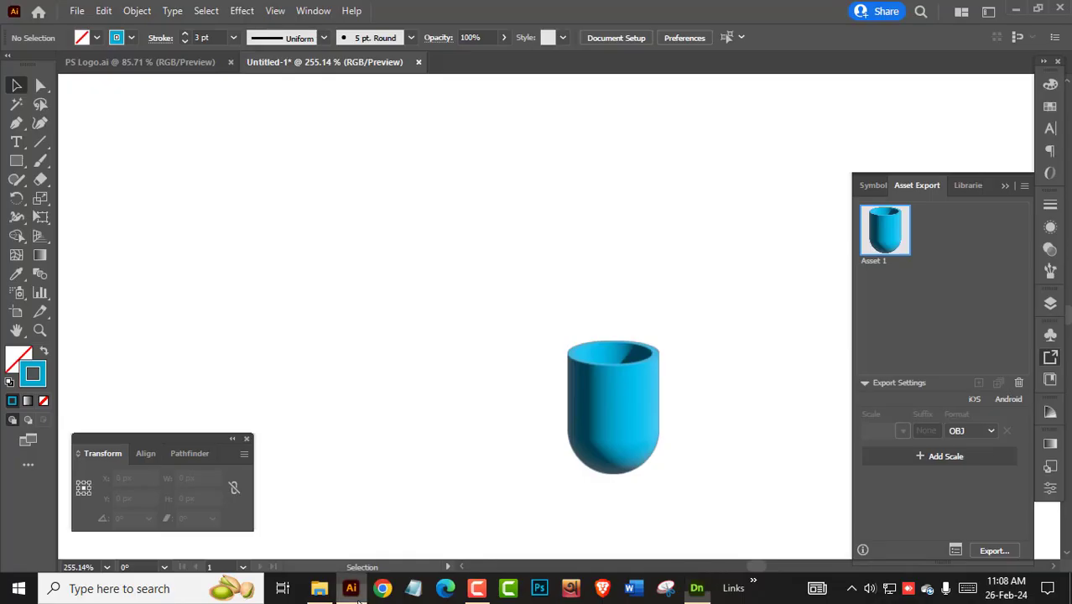
left_click(141, 62)
key("a")
left_click(533, 278)
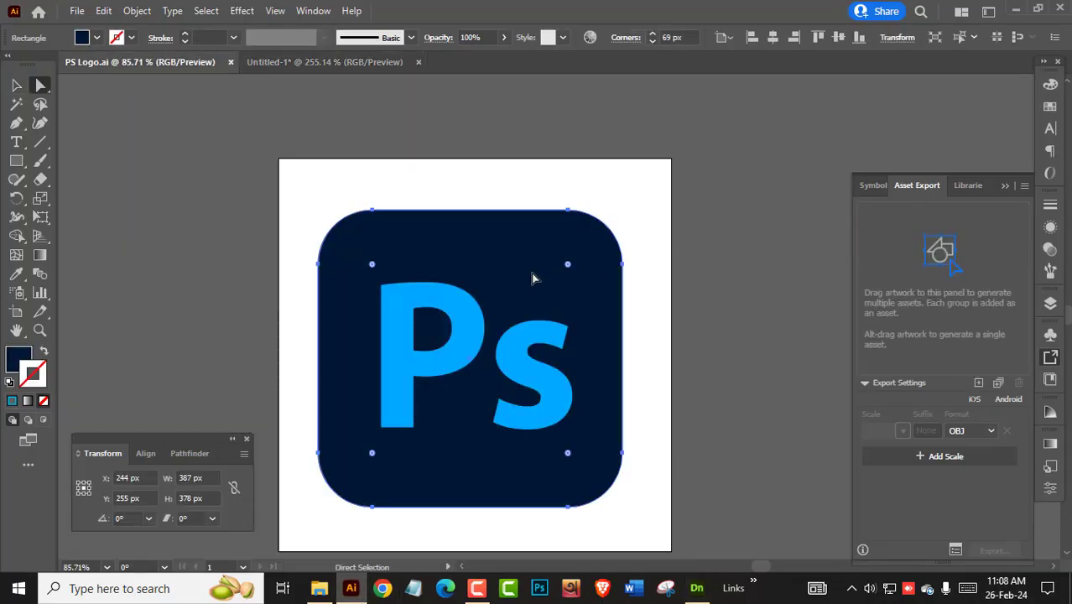
left_click(1051, 85)
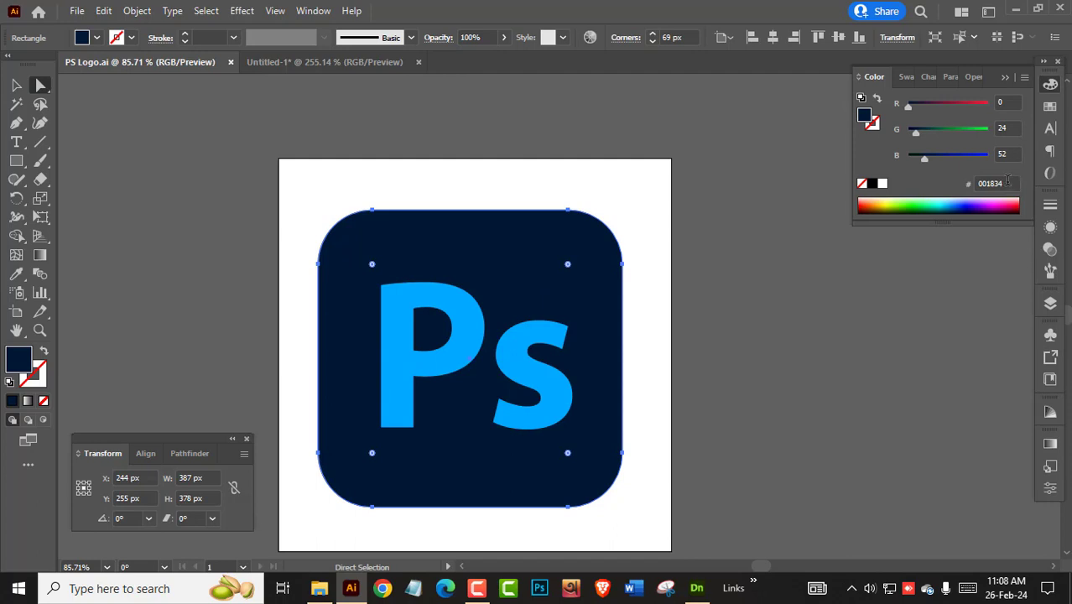
left_click(1006, 183)
key("ctrl+c")
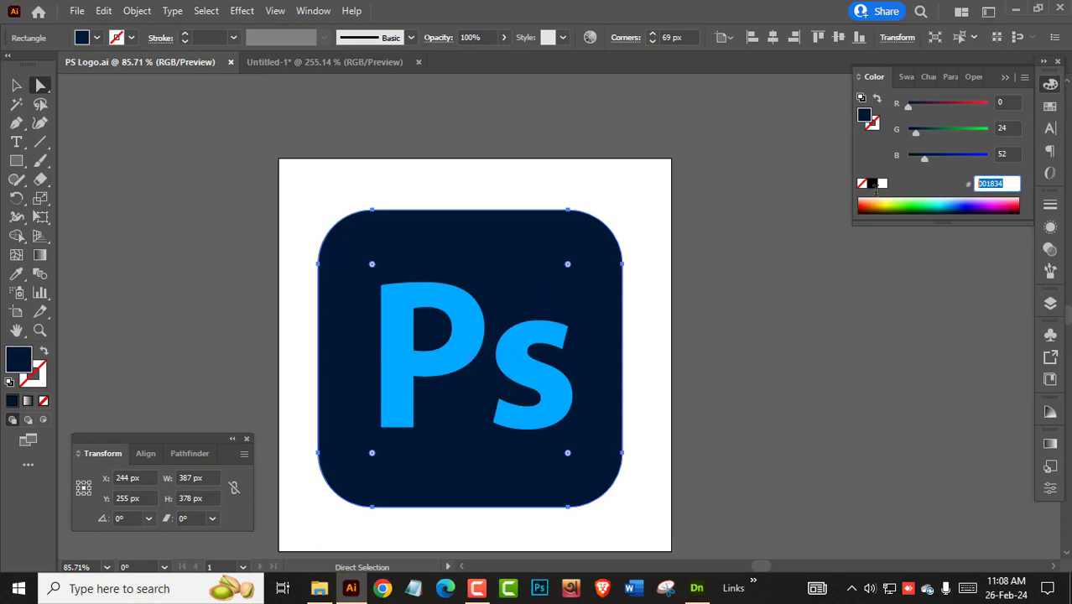
Switch to Adobe Dimension and set the base color of BOTTOM's Plastic material to hex 001834
left_click(699, 588)
left_click_drag(914, 454, 816, 452)
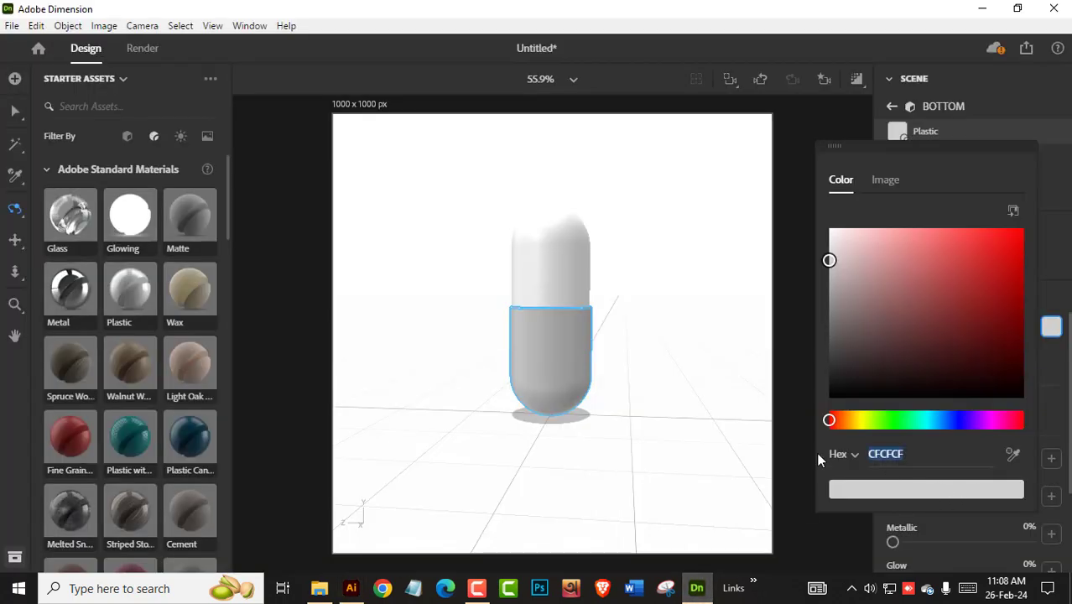
key("ctrl+v")
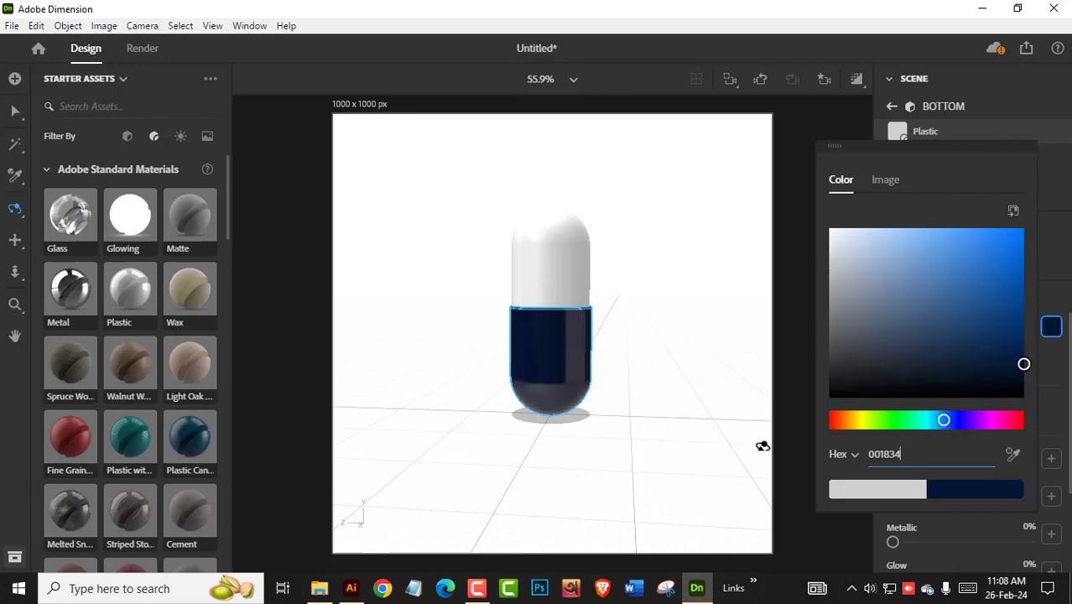
left_click_drag(590, 484, 593, 443)
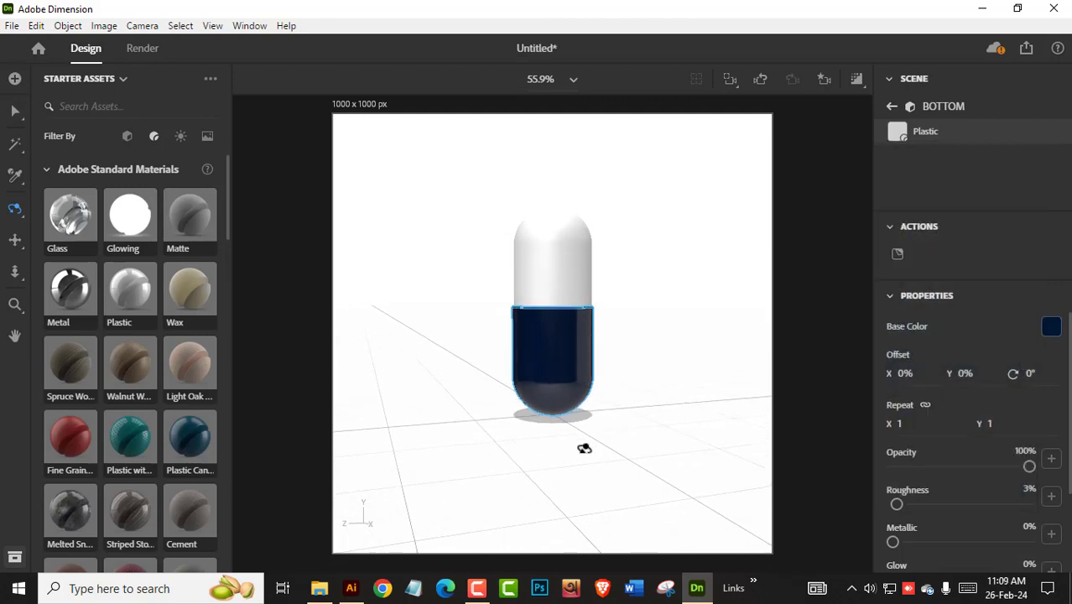
Set the BOTTOM material's glow to about 7%, metallic to about 14% and roughness to about 32%
scroll(958, 522, "down", 3)
mouse_move(895, 475)
left_mouse_down()
mouse_move(926, 475)
mouse_move(904, 476)
left_mouse_up()
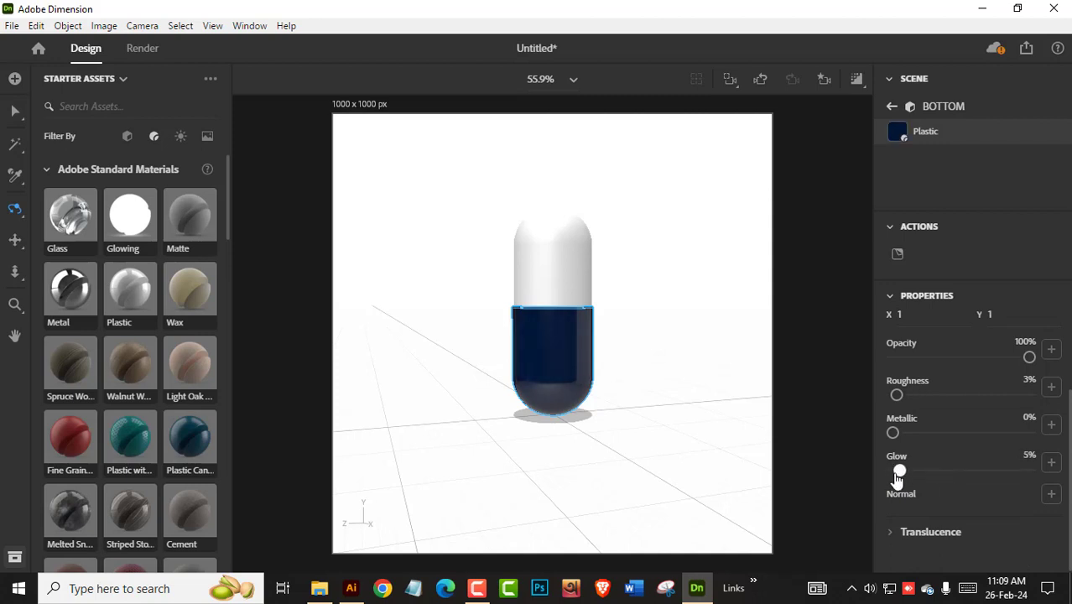
left_click_drag(893, 434, 914, 434)
mouse_move(899, 395)
left_mouse_down()
mouse_move(946, 400)
mouse_move(936, 396)
left_mouse_up()
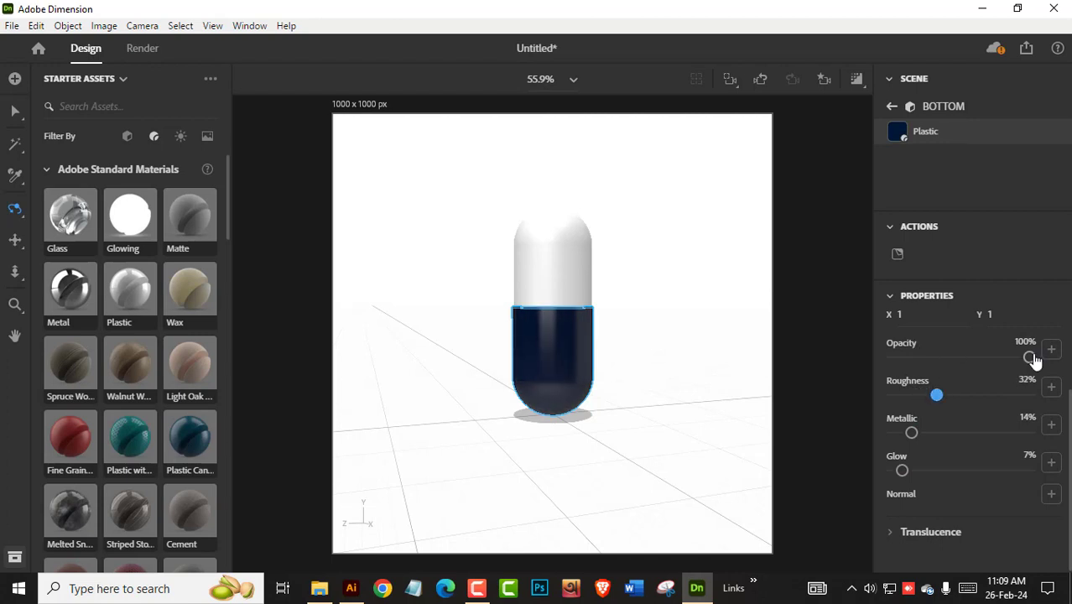
mouse_move(1031, 358)
left_mouse_down()
mouse_move(1010, 360)
mouse_move(1055, 363)
left_mouse_up()
left_click(892, 108)
Switch to File Explorer, open the folder 2024 > FEBRUARY > ADOBE DIMENSION > Ai Capsule and select the Adobe-Logo PNG
left_click_drag(569, 455, 599, 490)
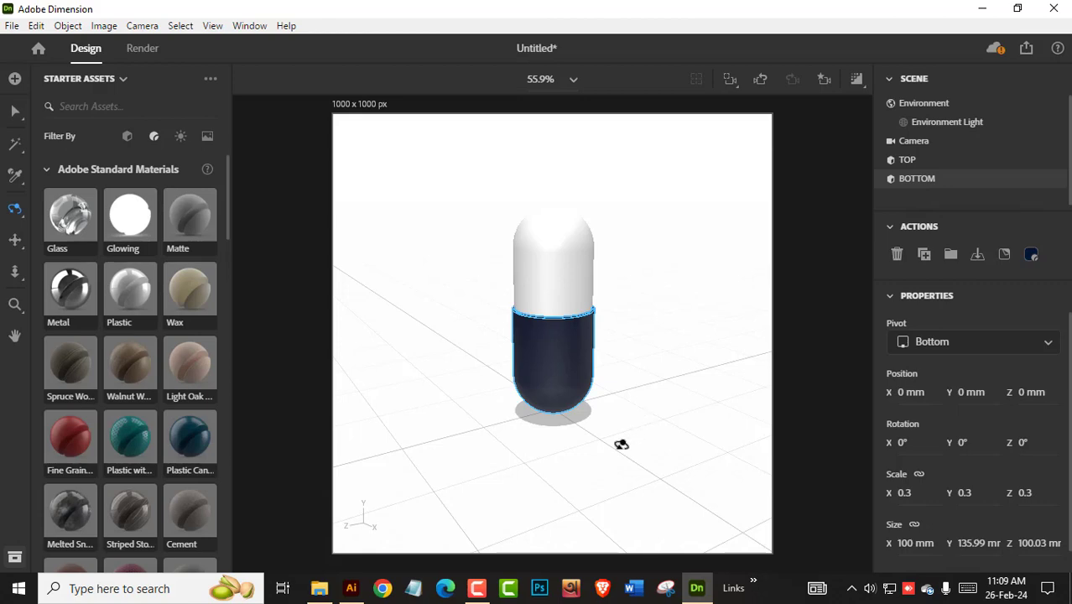
left_click(319, 589)
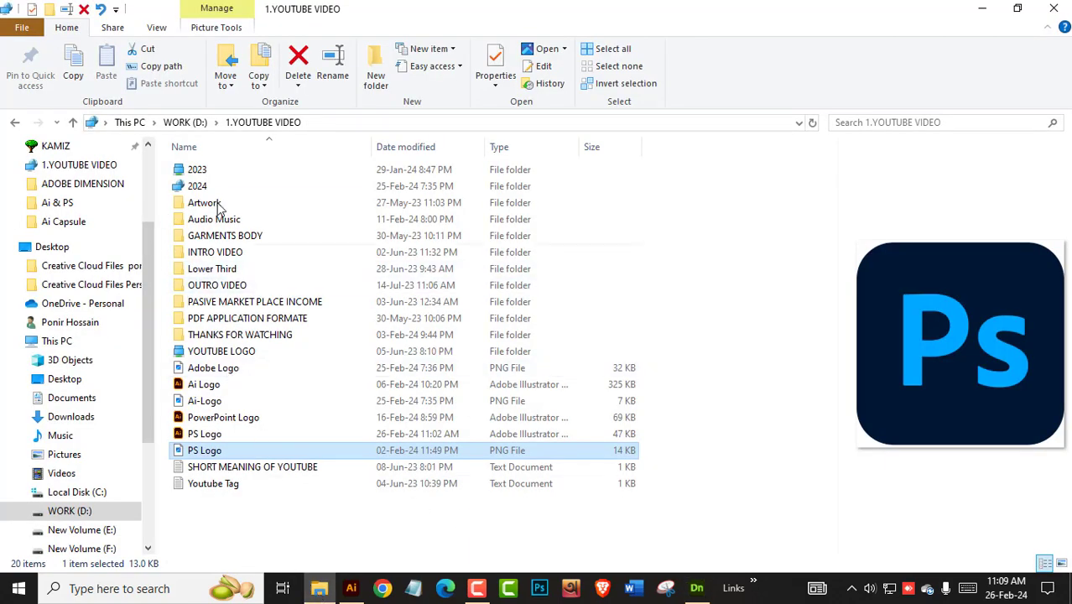
mouse_move(329, 596)
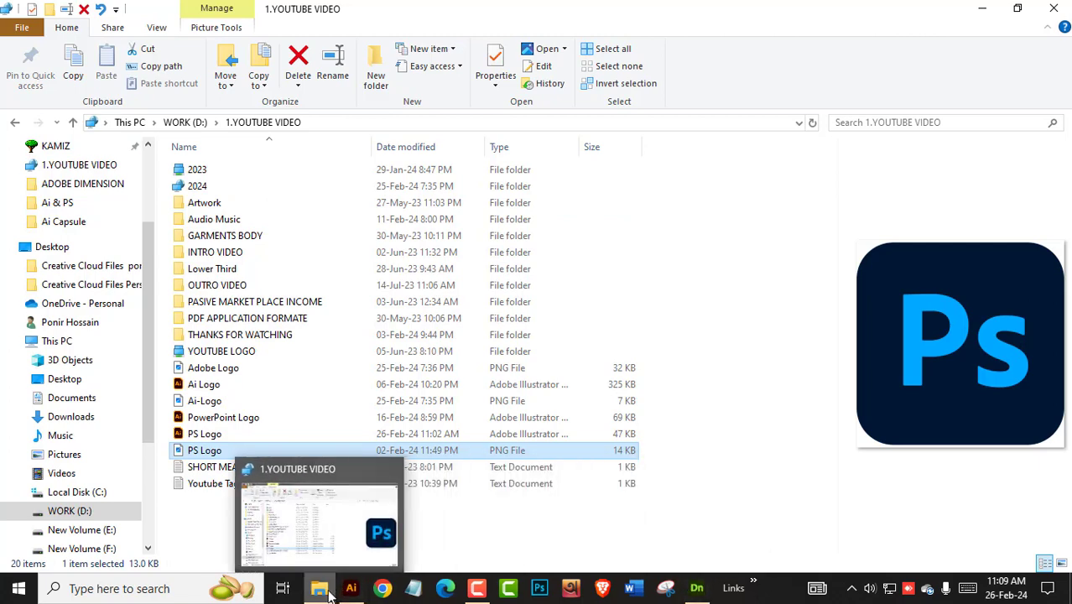
left_click(328, 595)
left_click(328, 596)
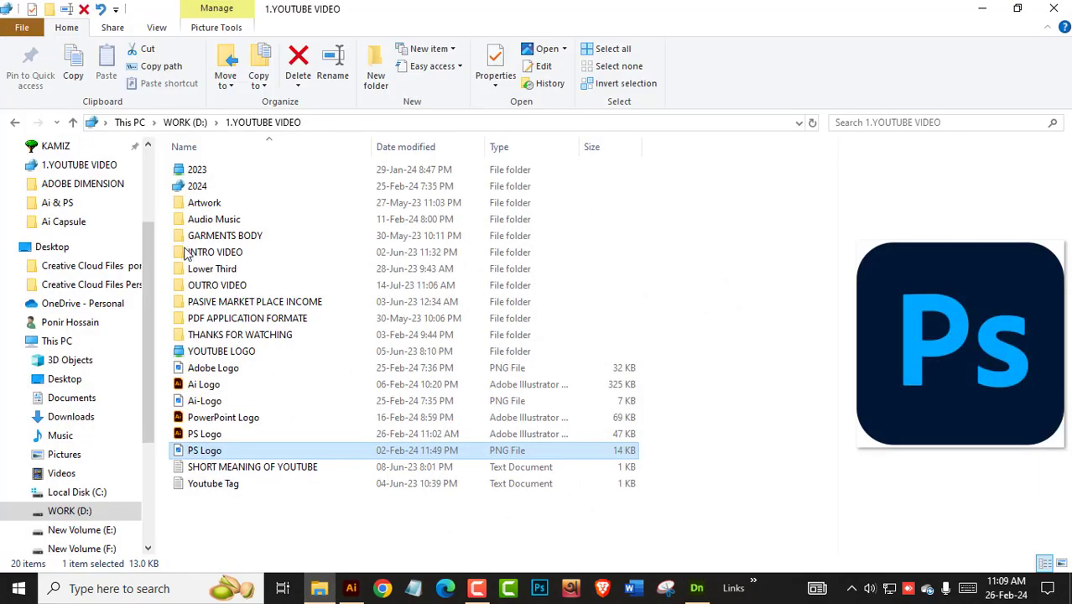
double_click(193, 182)
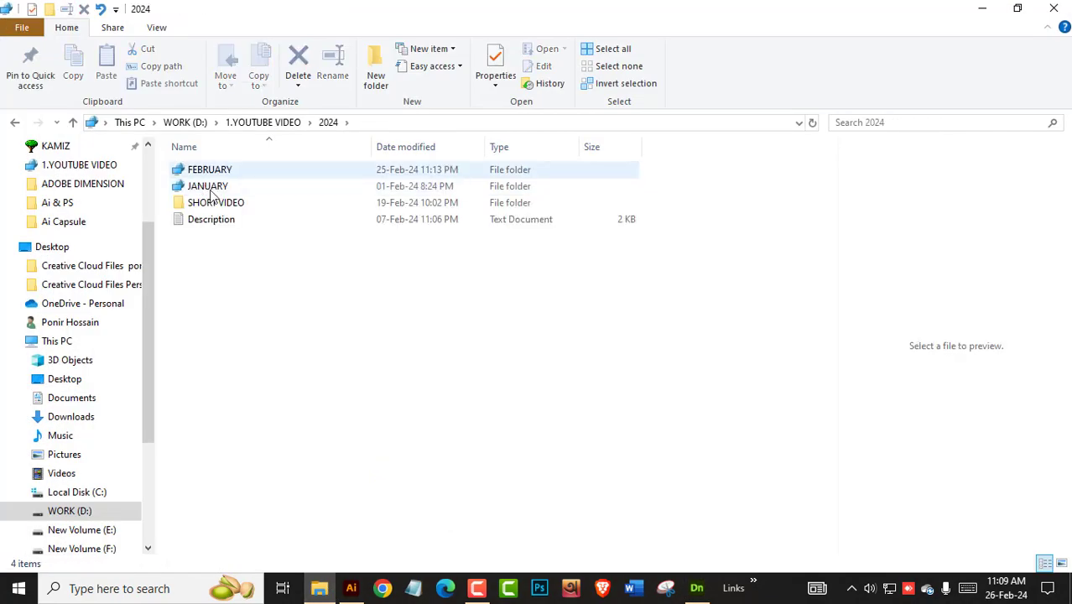
double_click(210, 174)
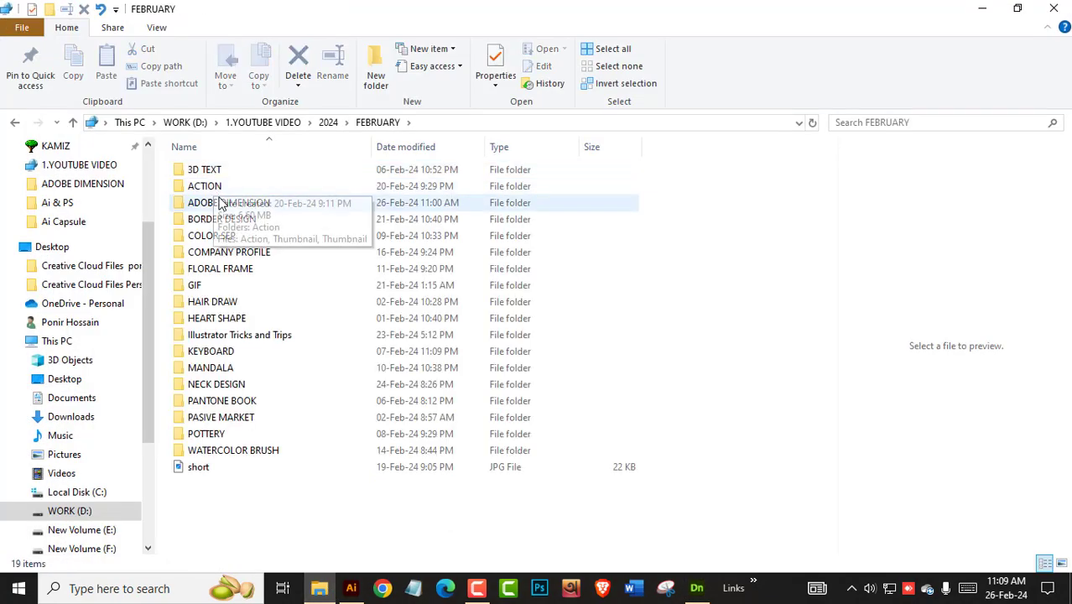
double_click(217, 202)
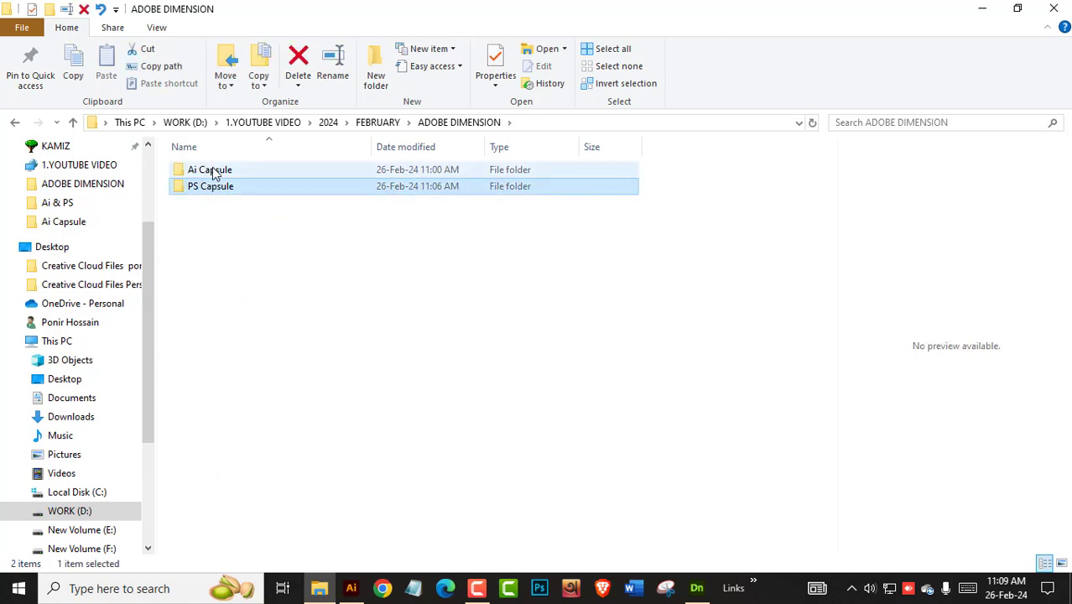
double_click(209, 171)
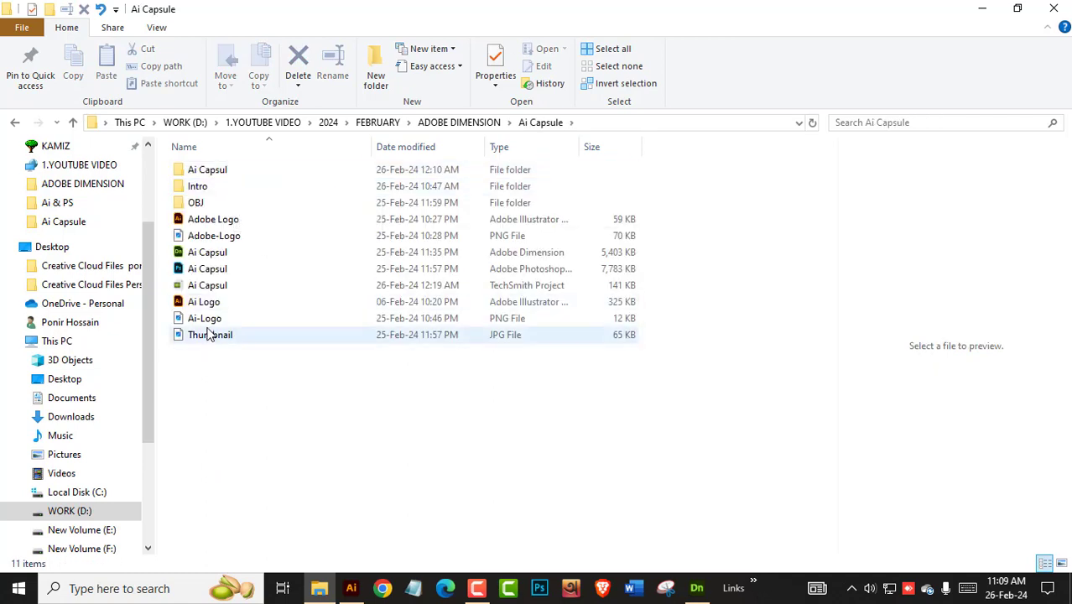
left_click(211, 236)
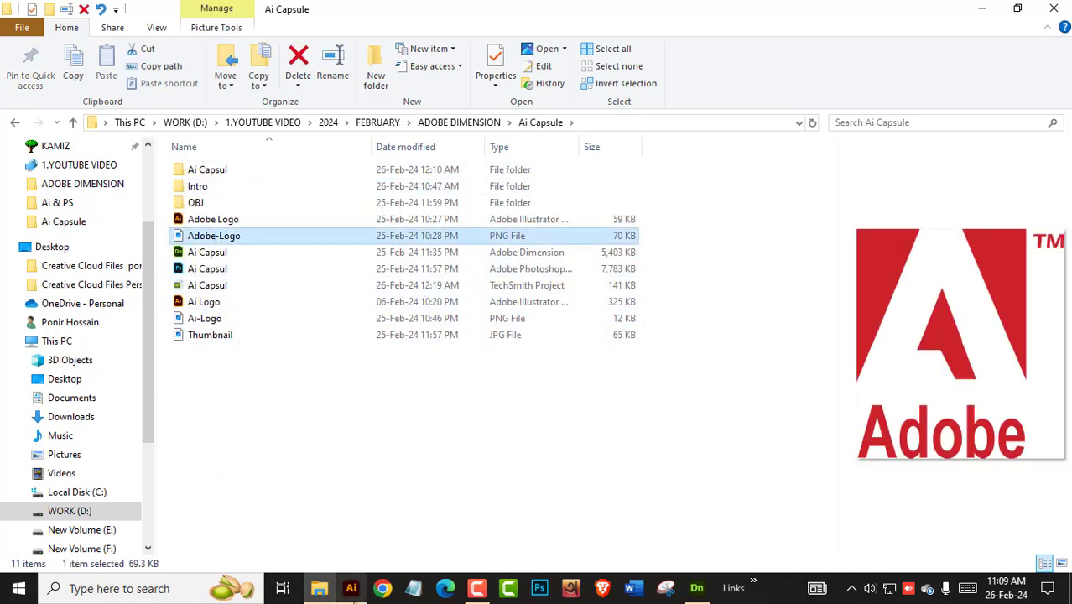
Place the Adobe-Logo PNG from File Explorer onto the BOTTOM model in Adobe Dimension as a decal graphic
left_click(351, 589)
left_click(696, 588)
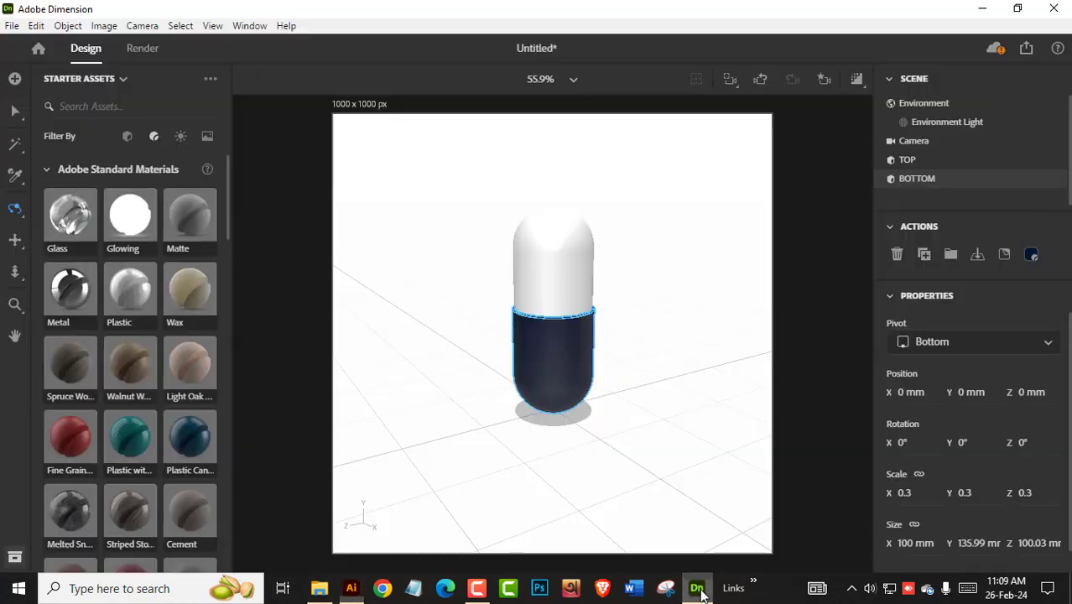
left_click(320, 588)
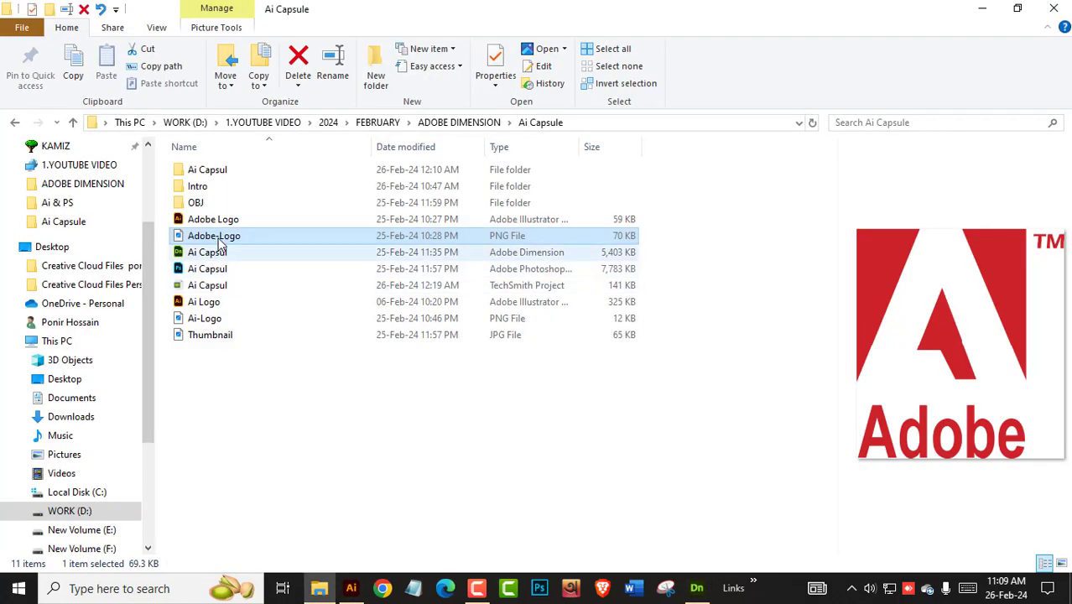
left_click_drag(217, 236, 577, 404)
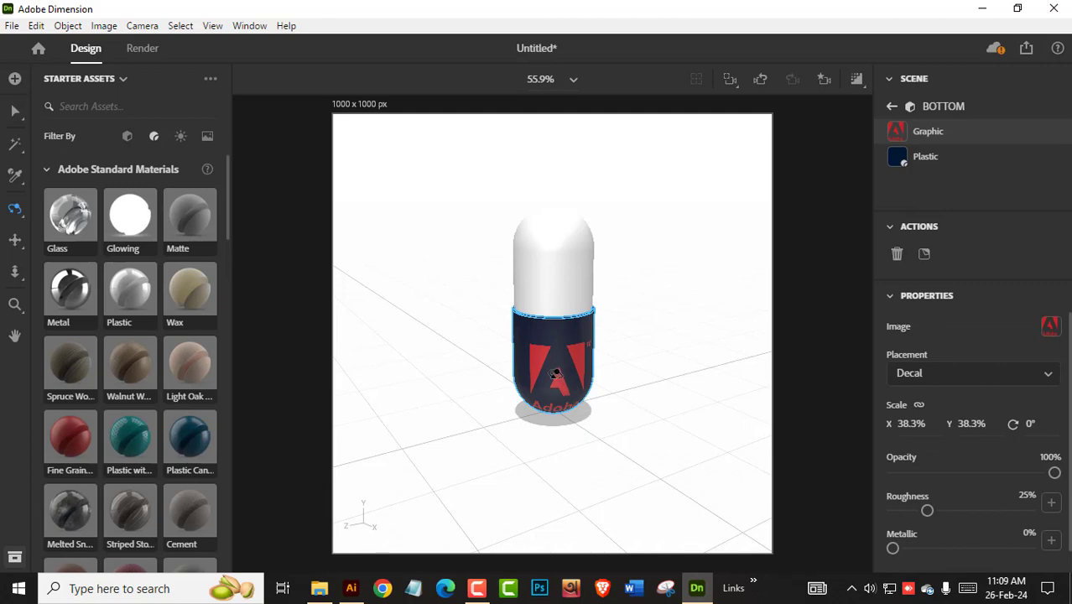
left_click(15, 111)
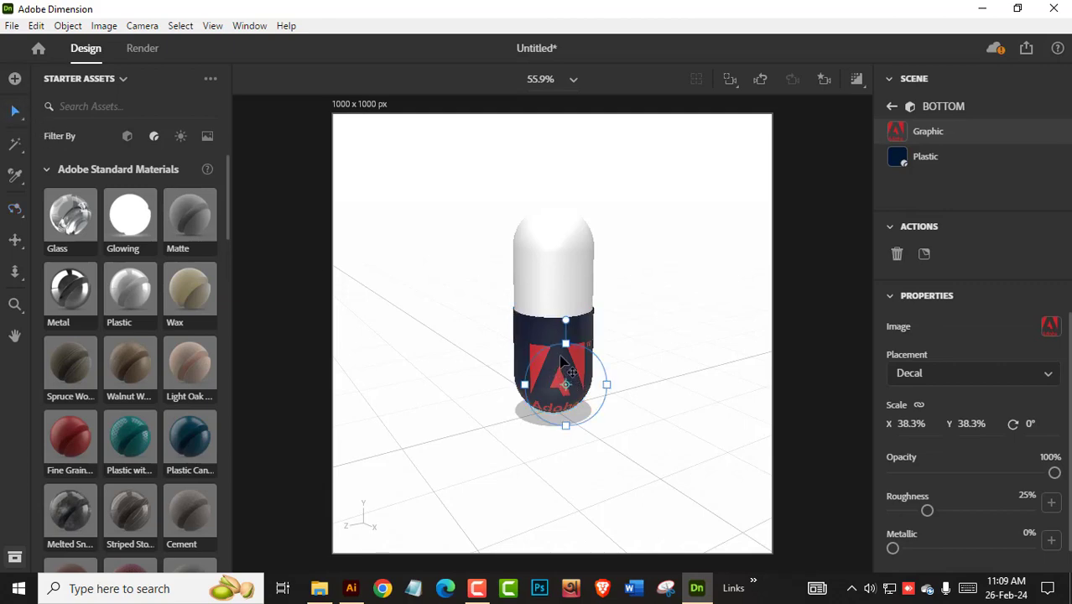
Move the Adobe logo decal up to the middle of BOTTOM and set its Plastic material's glow to about 33%
left_click_drag(553, 347, 553, 336)
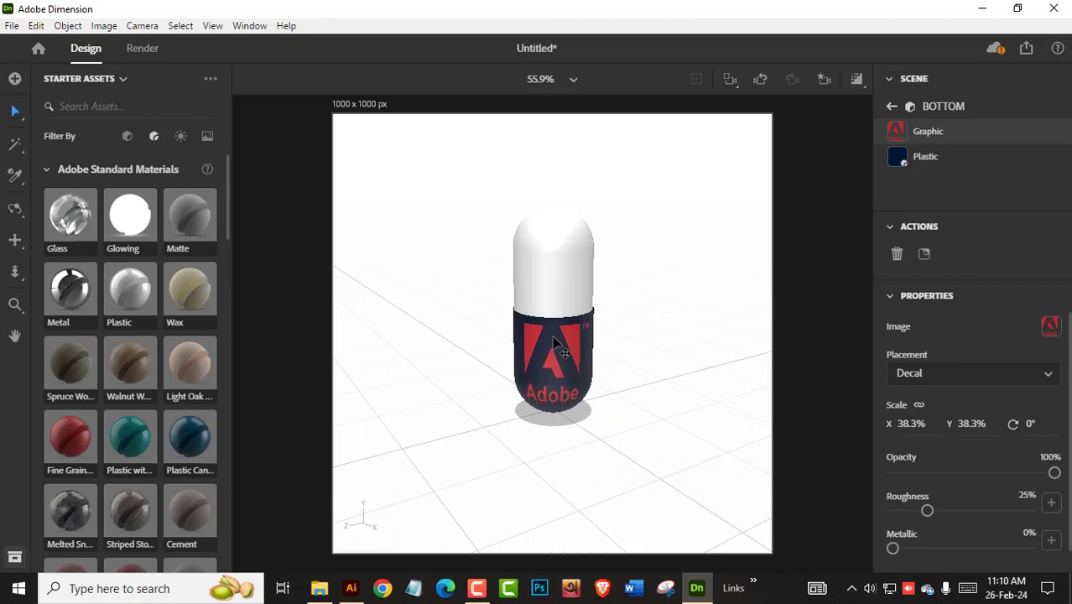
left_click(972, 156)
scroll(945, 533, "down", 1)
scroll(945, 531, "down", 2)
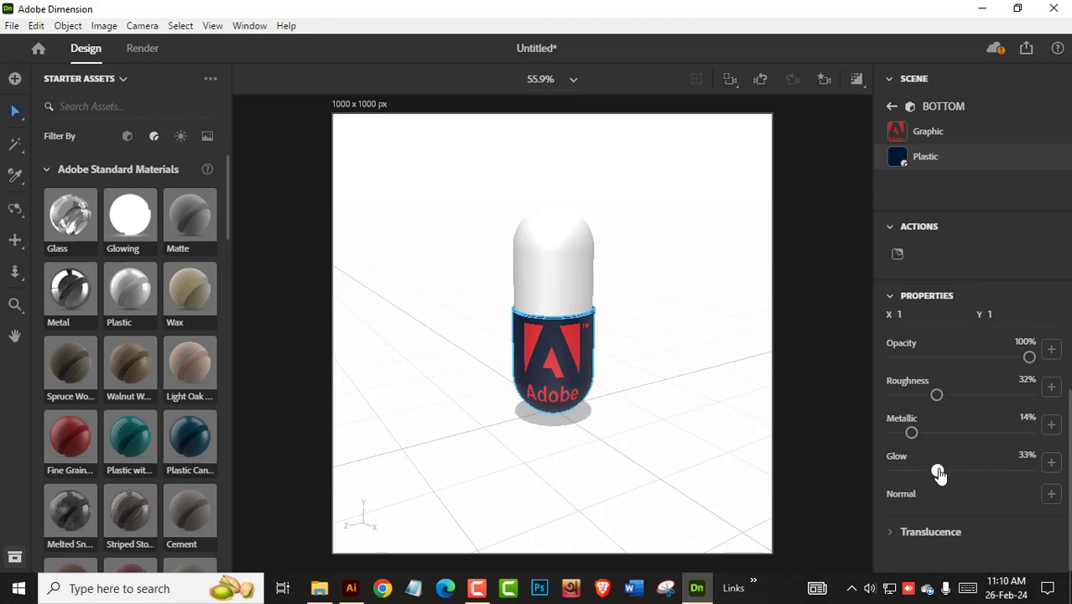
left_click(892, 107)
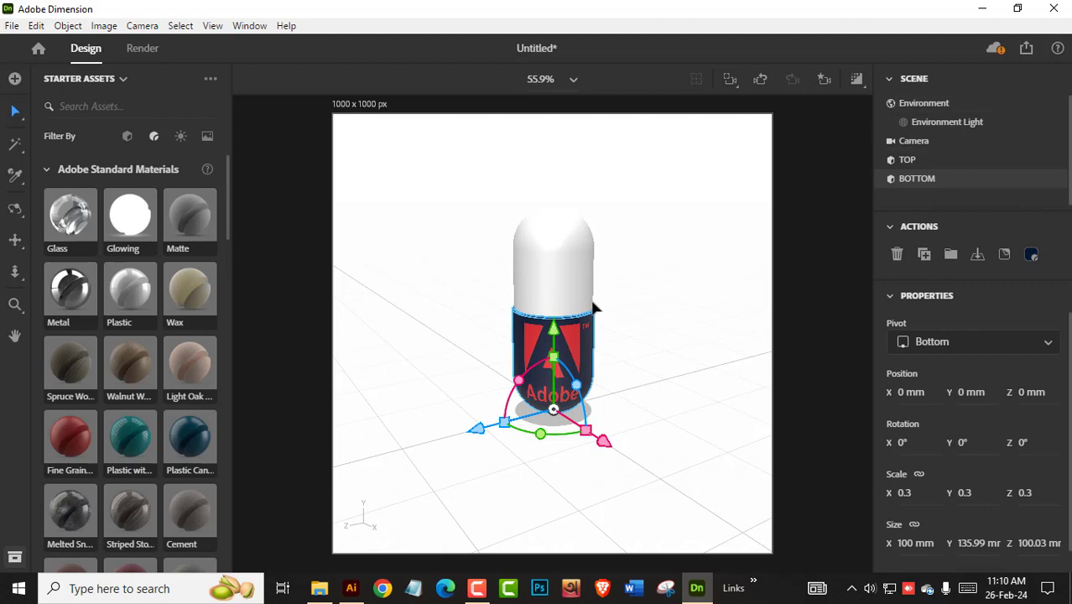
Apply the Glass standard material to the TOP model
left_click(567, 270)
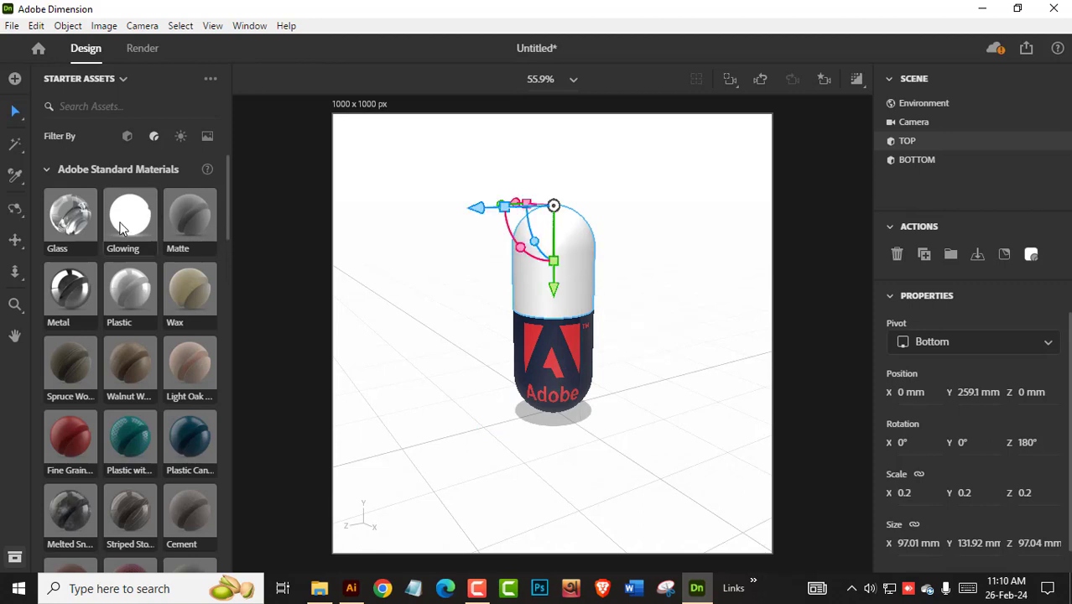
left_click(77, 225)
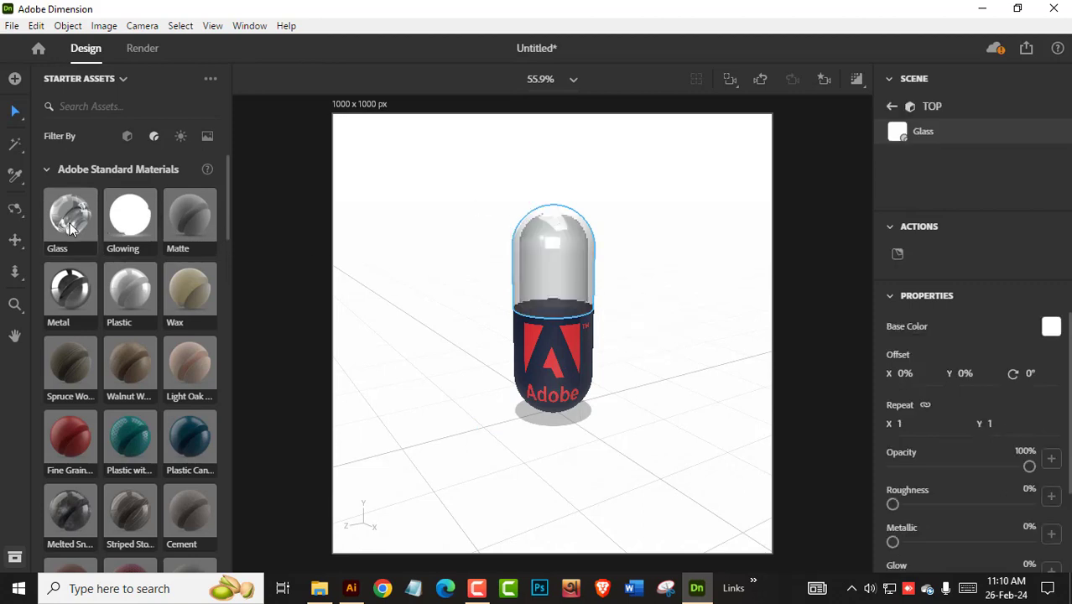
left_click(16, 210)
left_click_drag(646, 426, 651, 326)
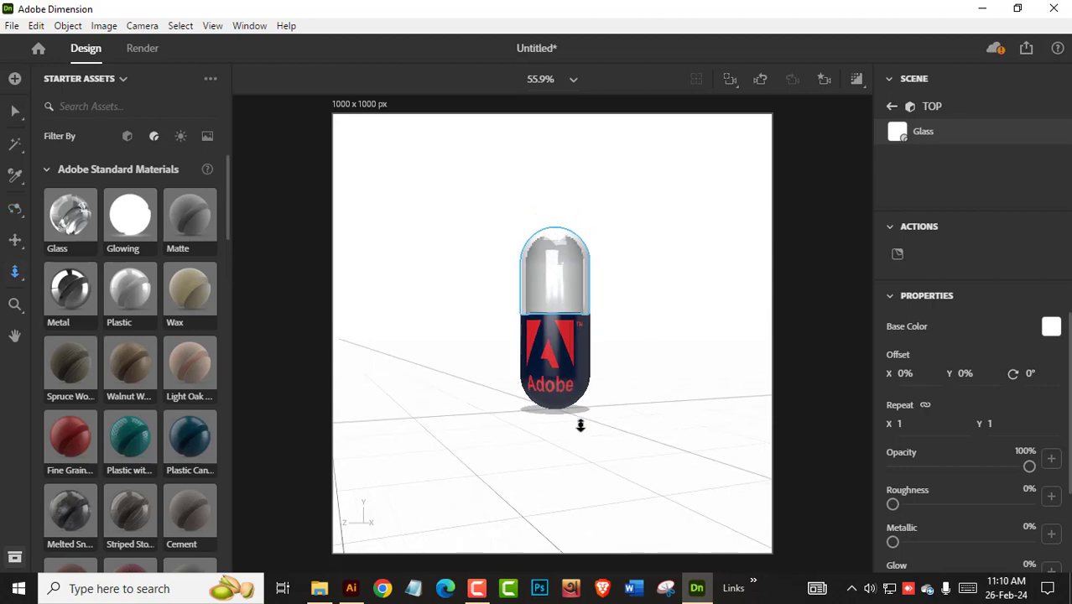
key("2")
left_click_drag(573, 361, 575, 392)
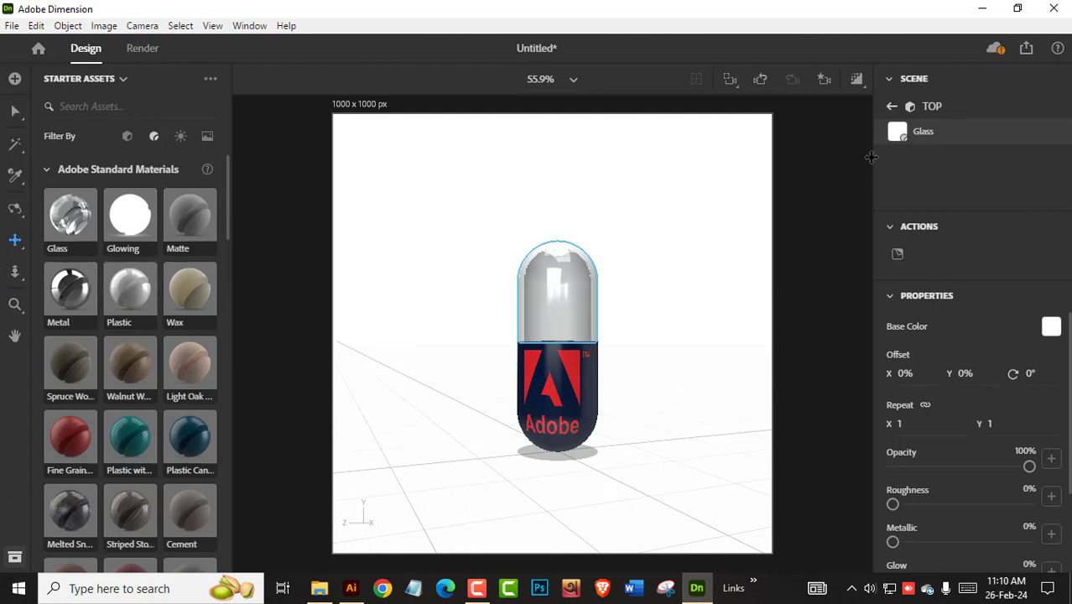
Hide the TOP model and add basic Sphere shapes to the scene
left_click(893, 108)
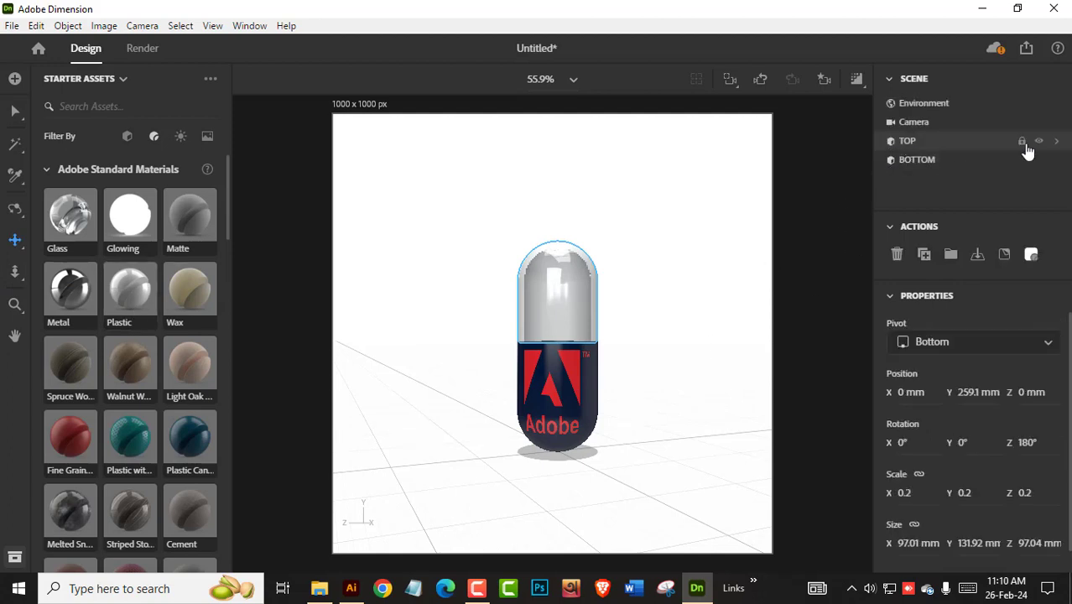
left_click(1039, 140)
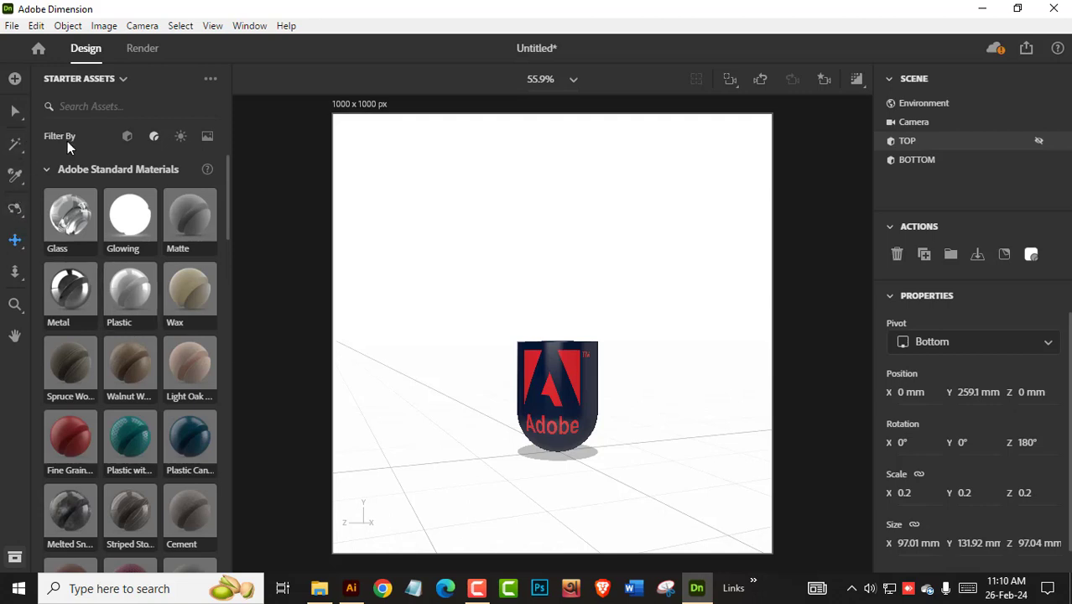
left_click(126, 137)
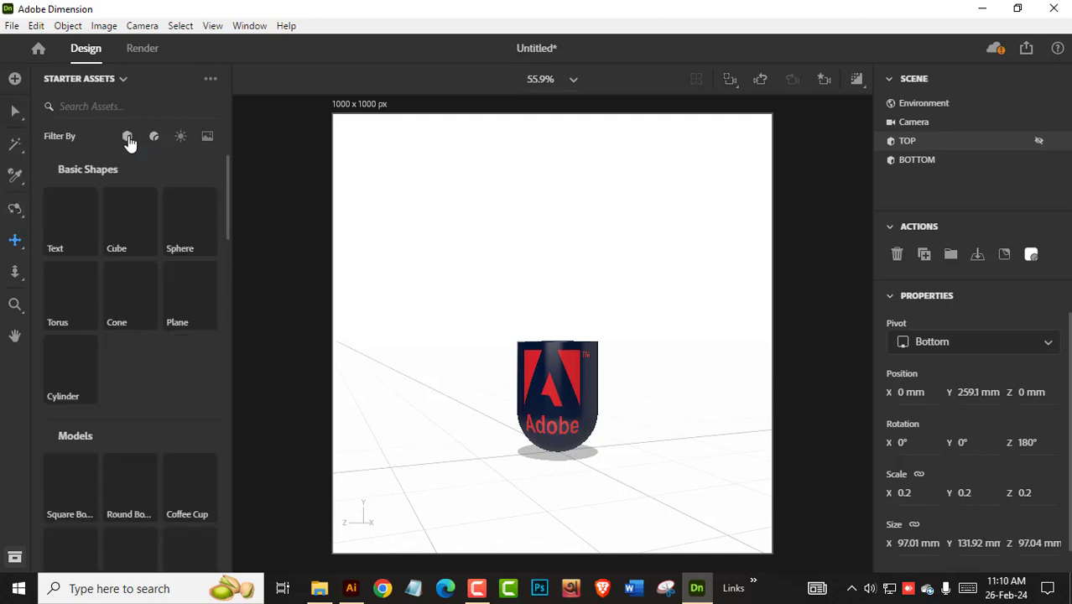
double_click(192, 221)
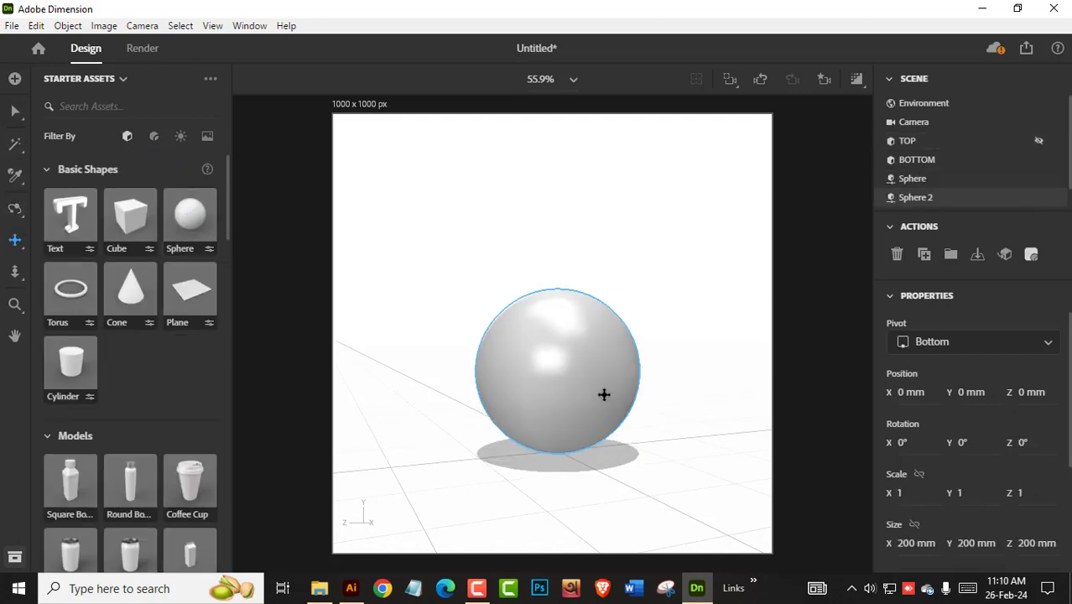
left_click(15, 112)
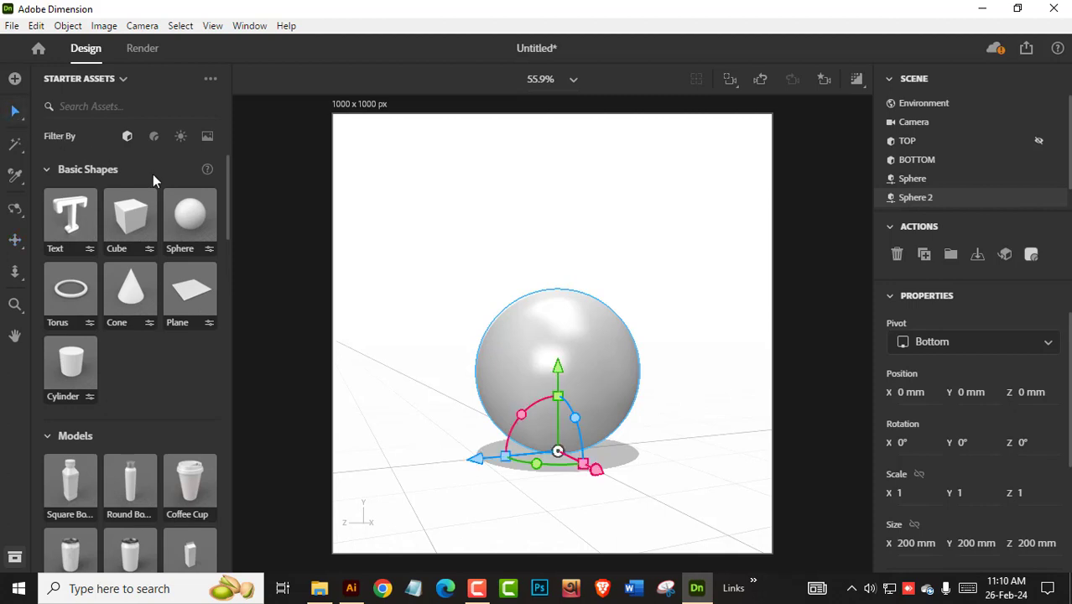
Try to shrink Sphere 2 proportionally to about 151 mm and raise it to about Y 200.6 mm
left_click(918, 476)
scroll(920, 481, "down", 1)
left_click_drag(1020, 414, 1012, 415)
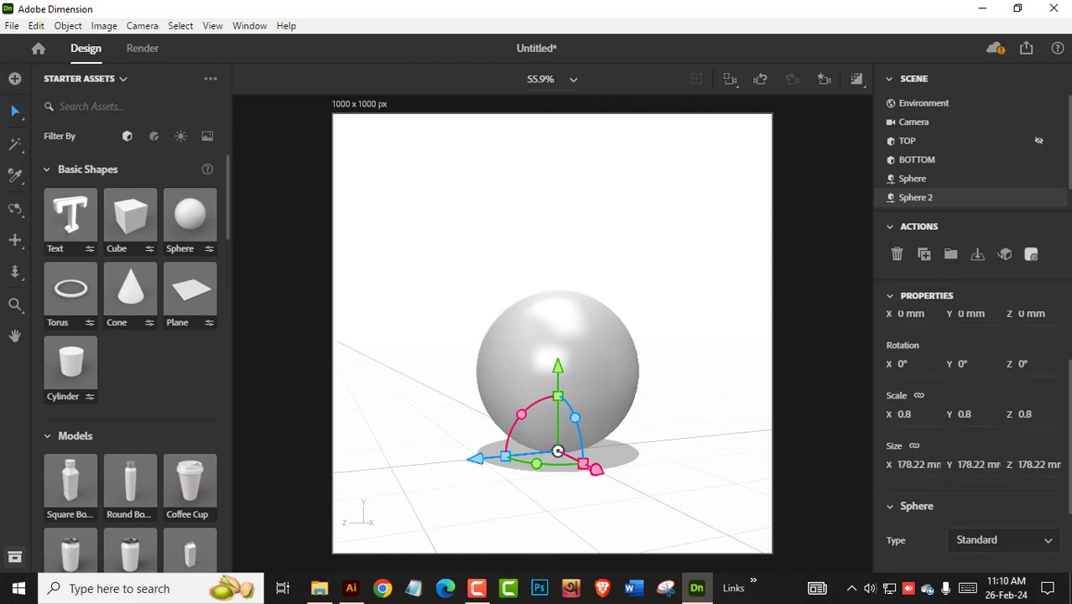
left_click_drag(558, 369, 578, 215)
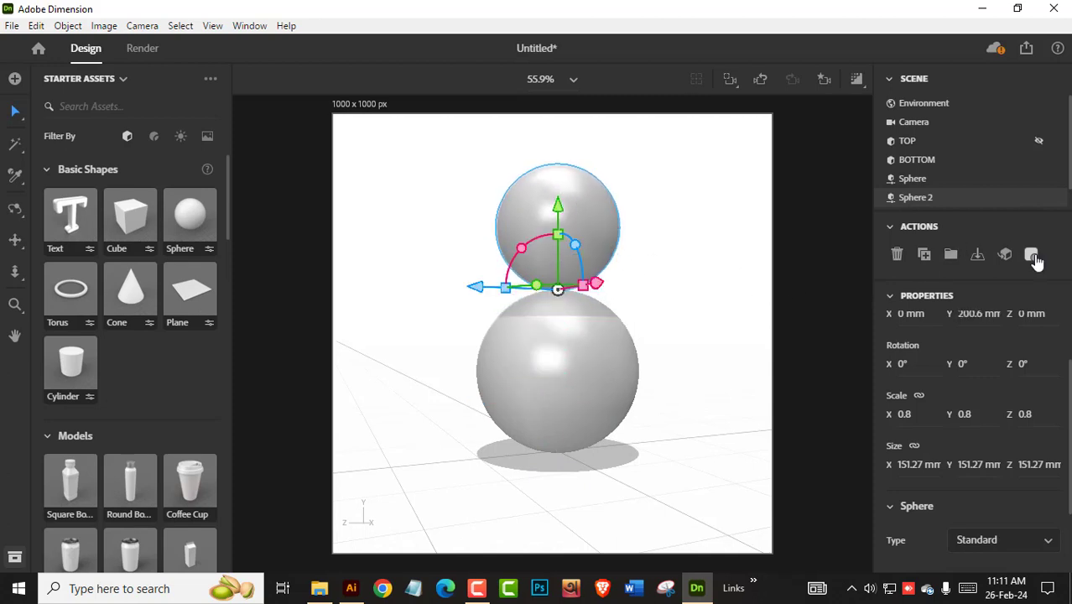
Delete the extra Sphere 2 and shrink the remaining Sphere proportionally to about 102.57 mm
left_click(897, 254)
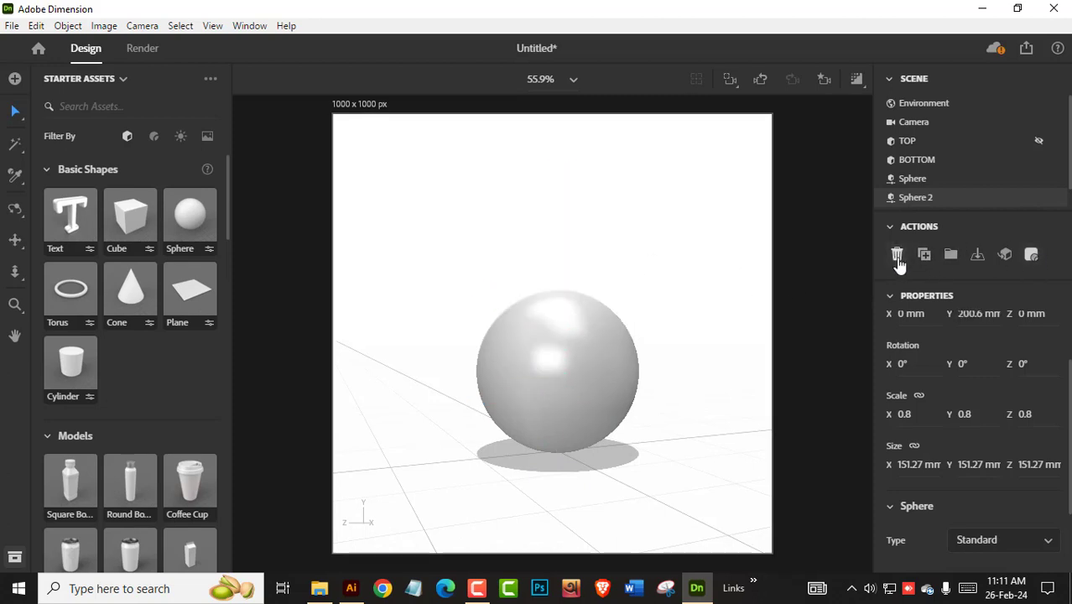
left_click(929, 181)
left_click(914, 525)
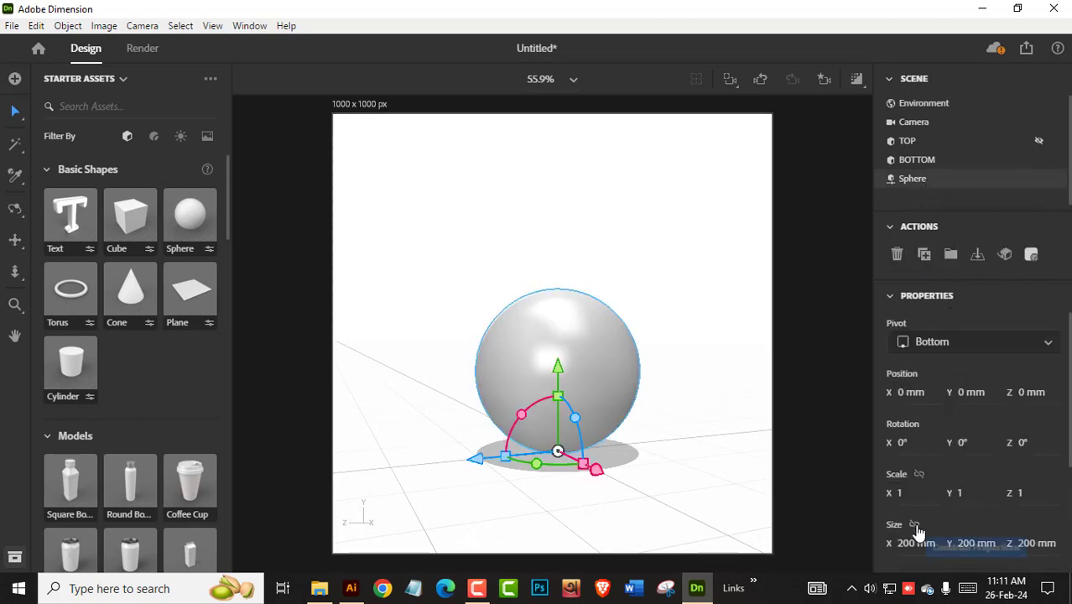
scroll(915, 453, "down", 2)
left_click_drag(910, 393, 783, 383)
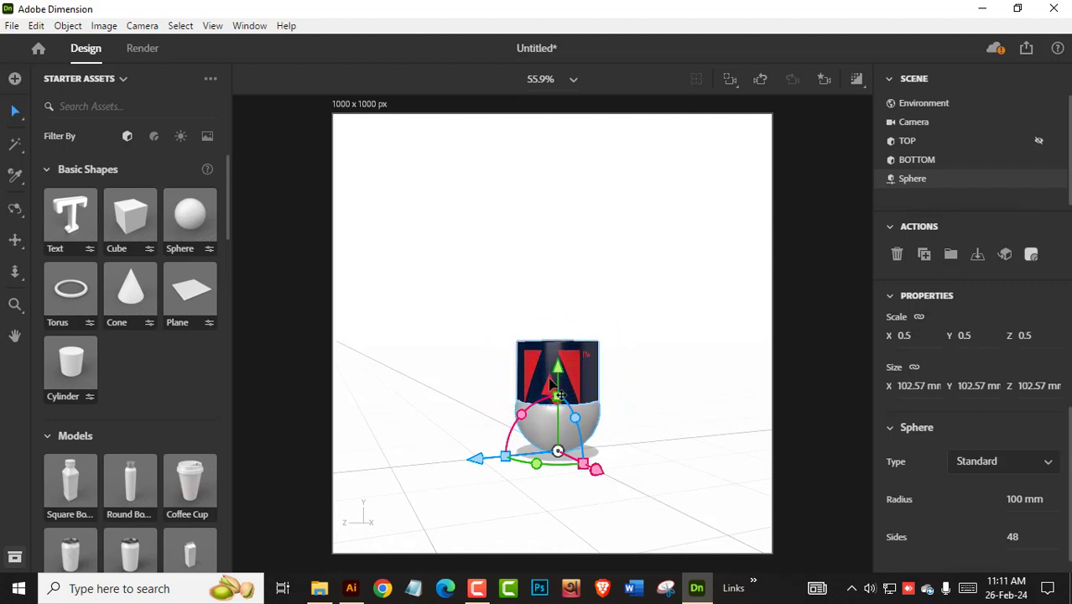
Raise the Sphere onto BOTTOM's upper rim at about Y 131.9 mm and reduce its size to about 71.32 mm
left_click_drag(557, 370, 560, 258)
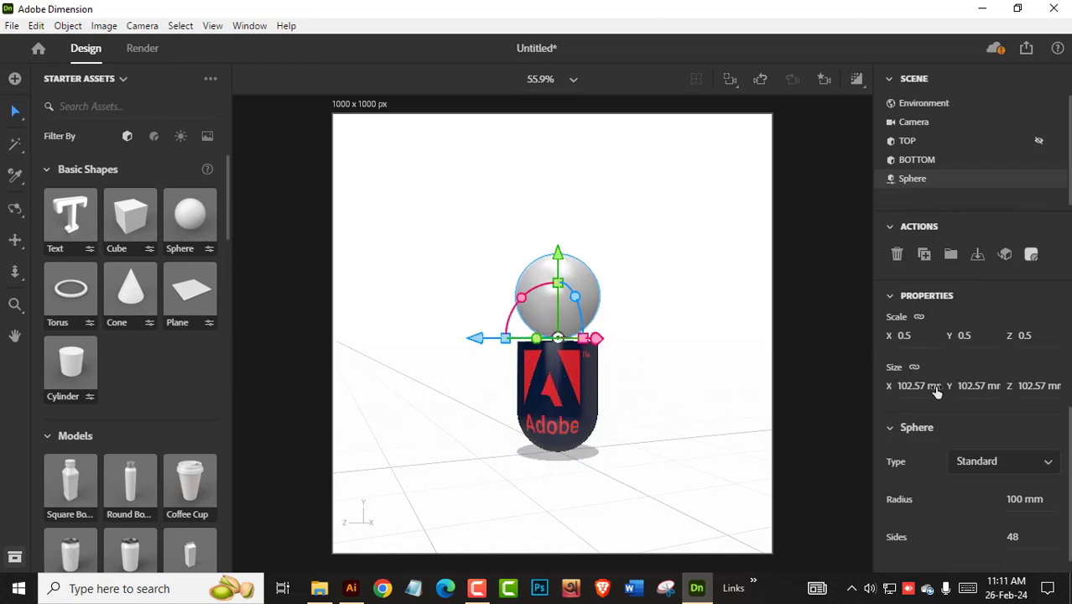
mouse_move(935, 387)
left_mouse_down()
mouse_move(900, 388)
mouse_move(939, 399)
left_mouse_up()
left_click_drag(568, 268, 567, 275)
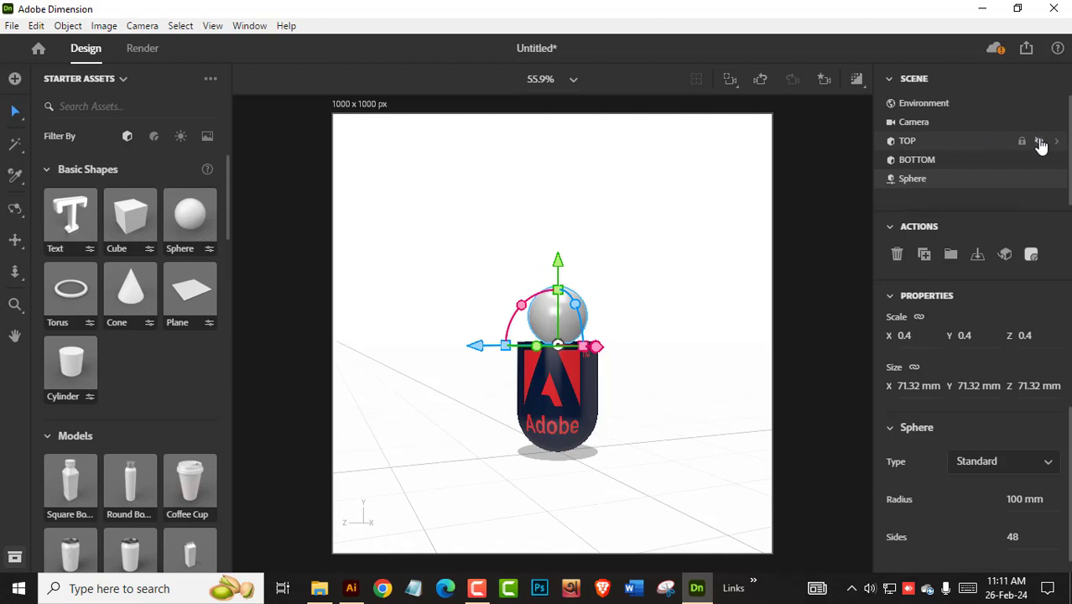
Show the TOP model and check from several camera angles how the sphere fits inside the glass half
left_click(1039, 142)
left_click(682, 380)
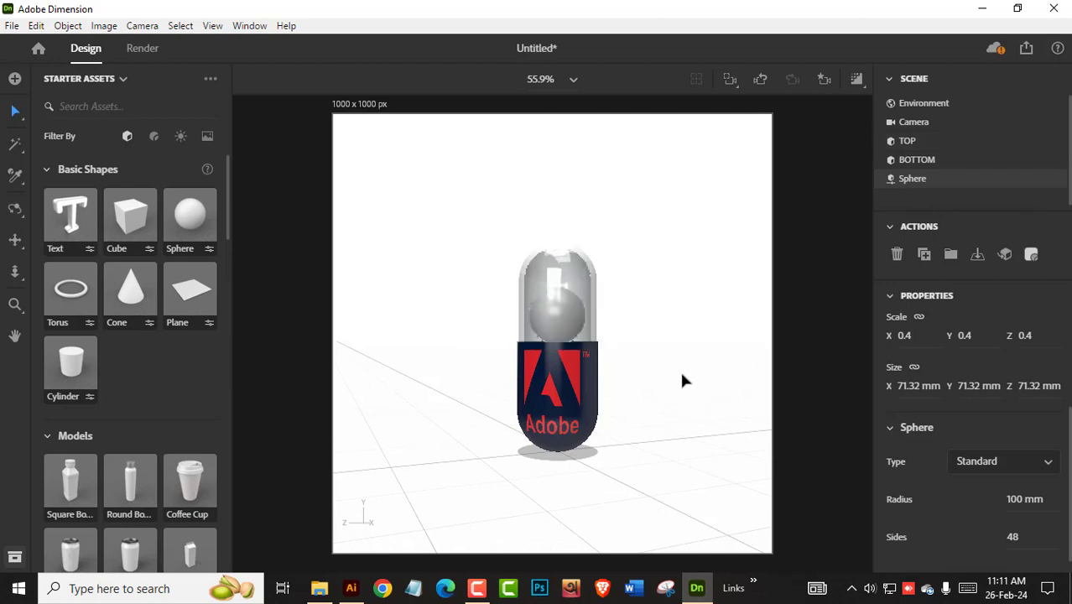
left_click(15, 209)
left_click_drag(610, 426, 641, 463)
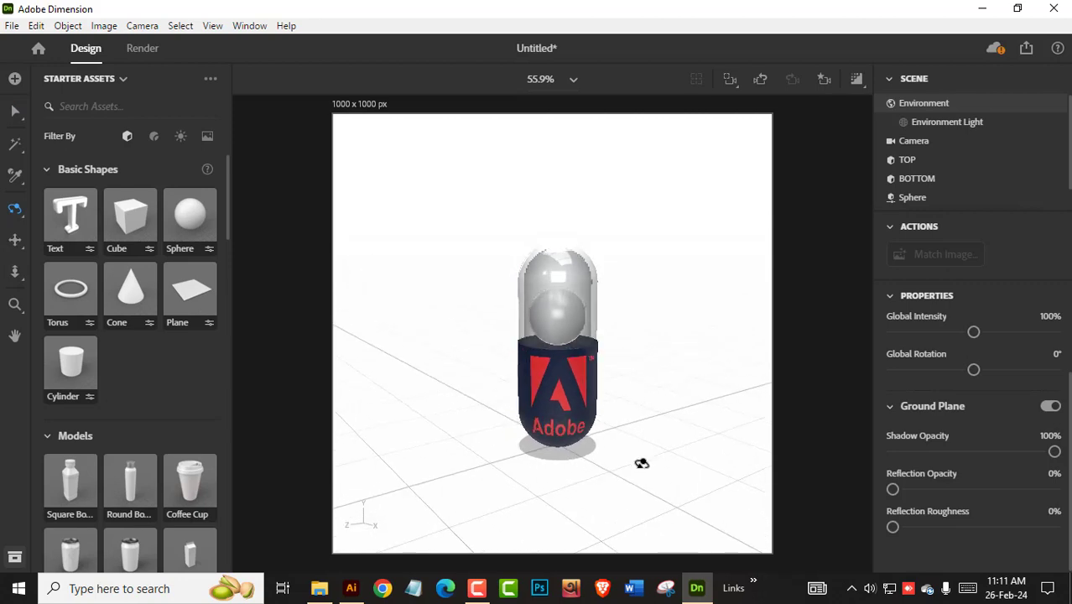
left_click(11, 271)
left_click_drag(674, 402, 661, 361)
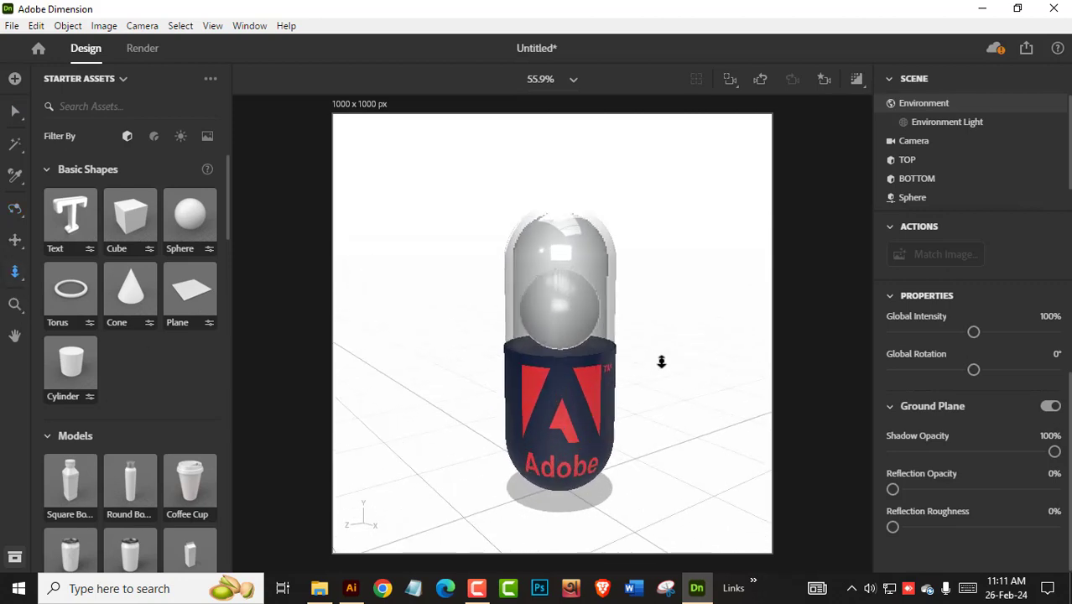
left_click(15, 209)
left_click_drag(740, 464, 716, 463)
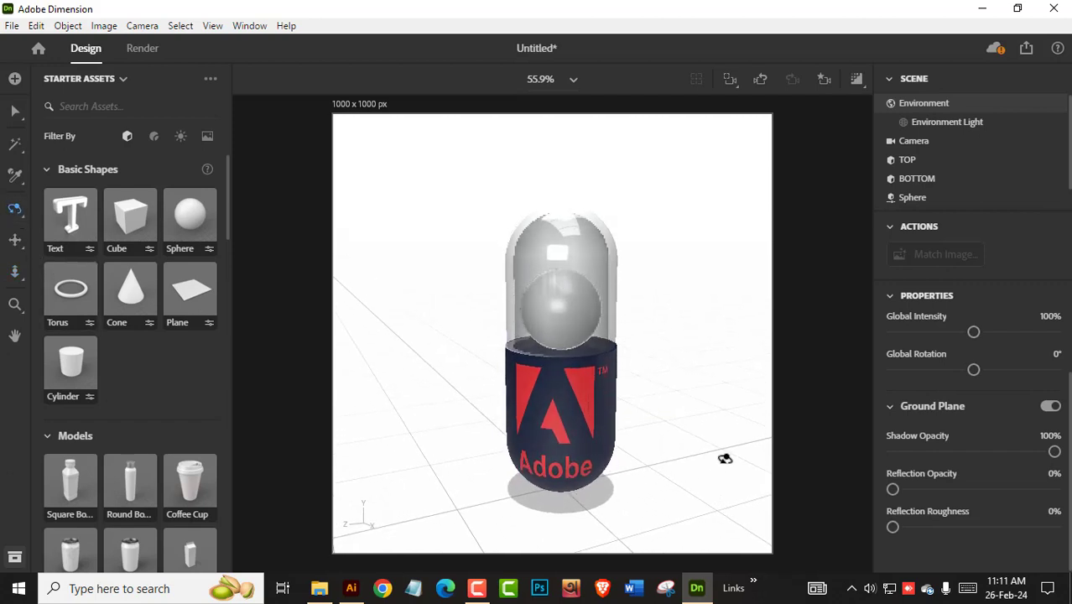
Hide the TOP model and set the base color of the Sphere's material to hex 103B6B
left_click(948, 202)
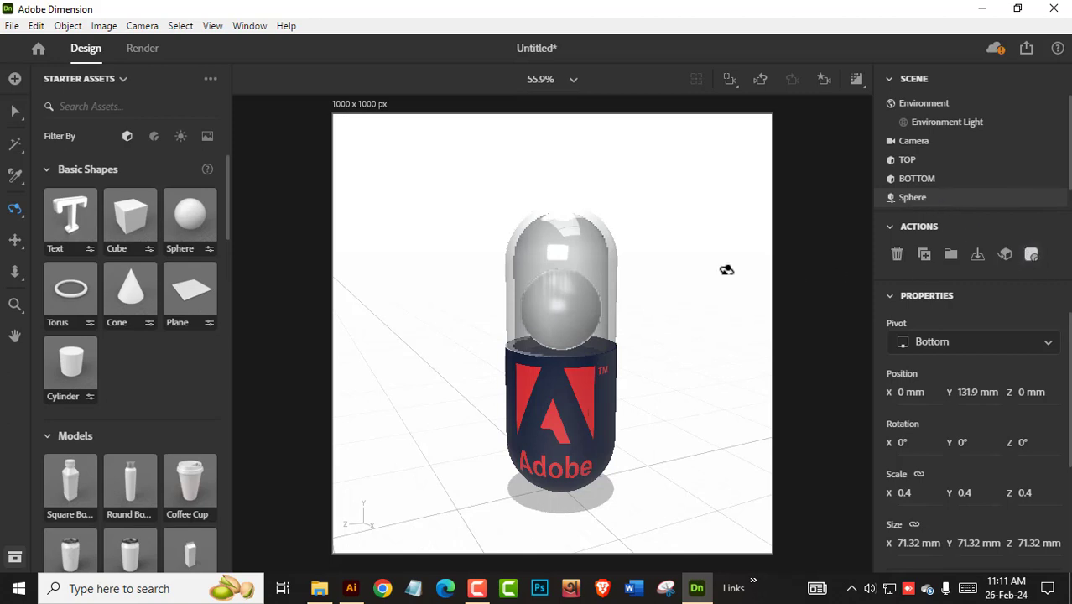
left_click(1038, 159)
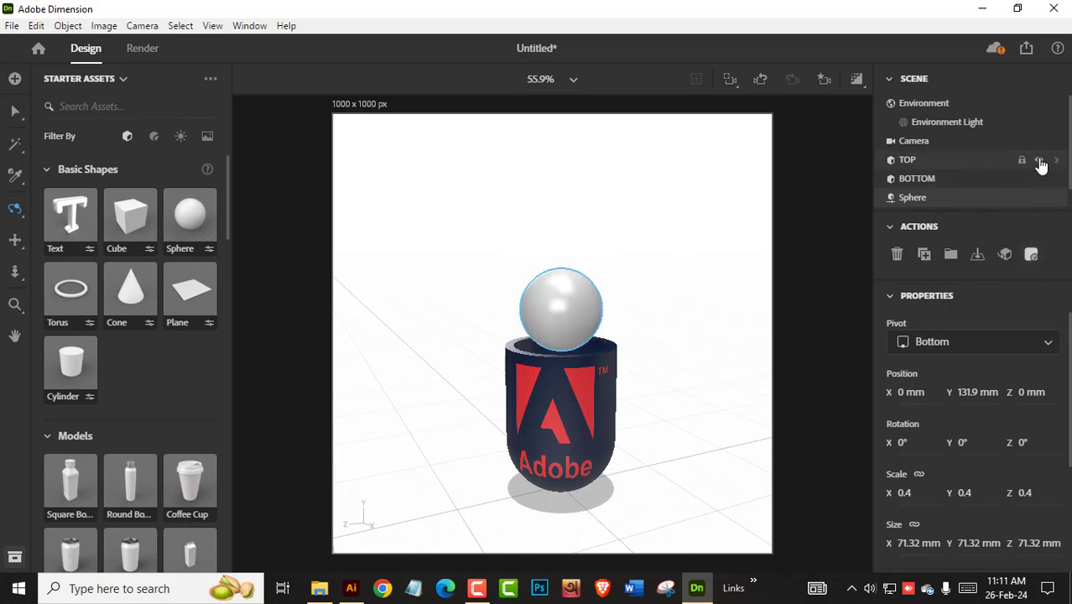
left_click(15, 109)
left_click(1028, 259)
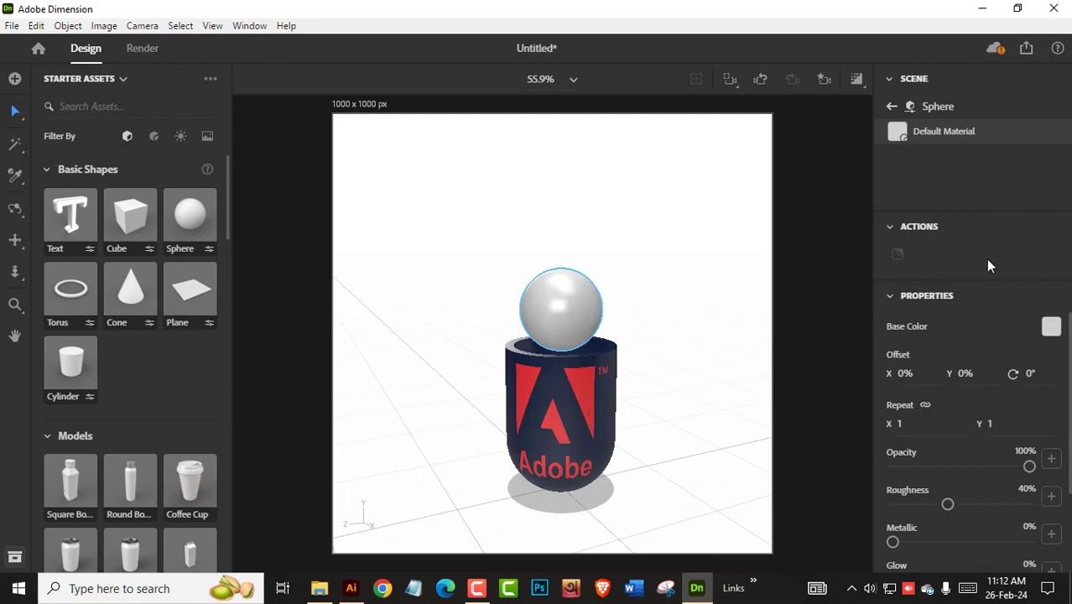
left_click(1051, 326)
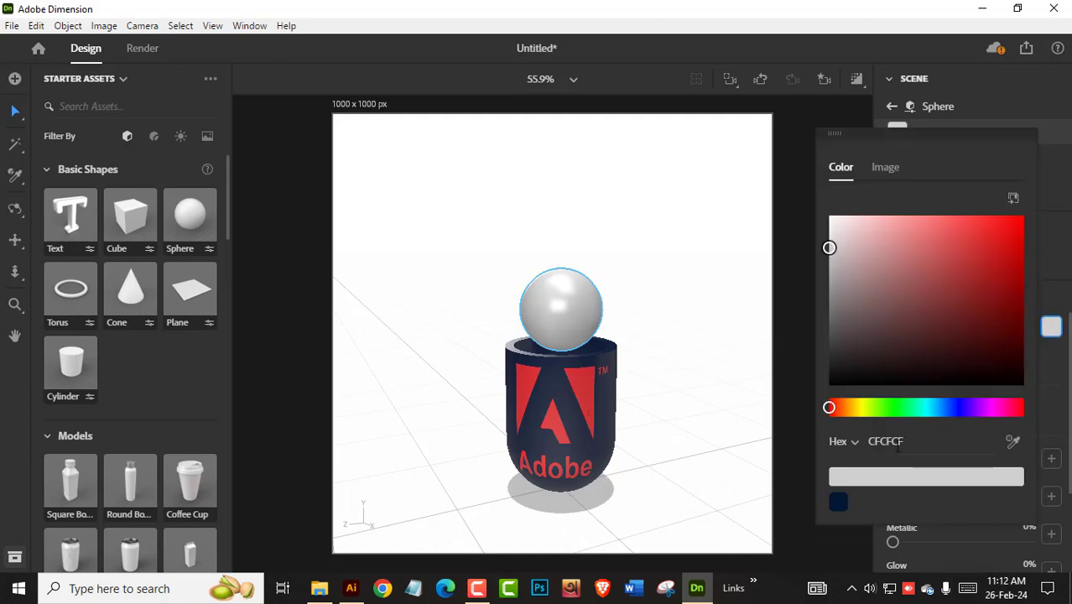
left_click(838, 501)
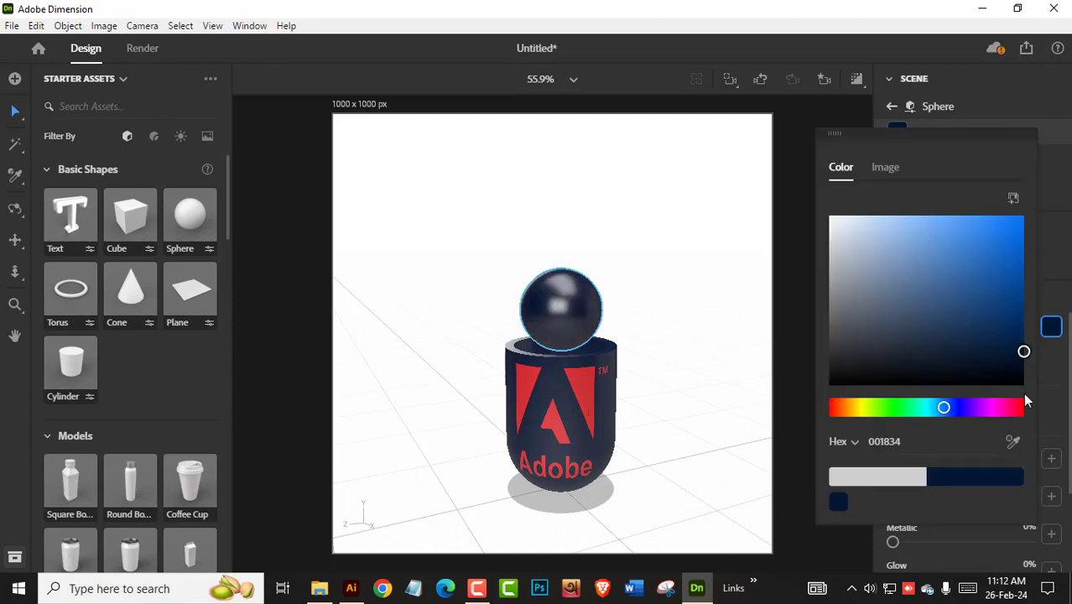
left_click_drag(1023, 353, 994, 314)
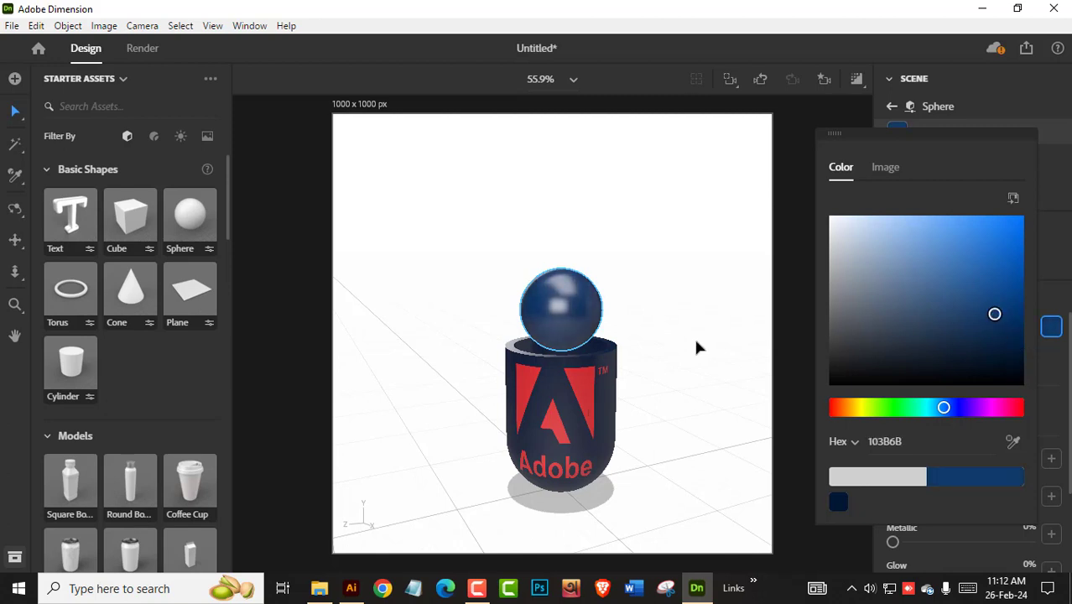
left_click(1052, 327)
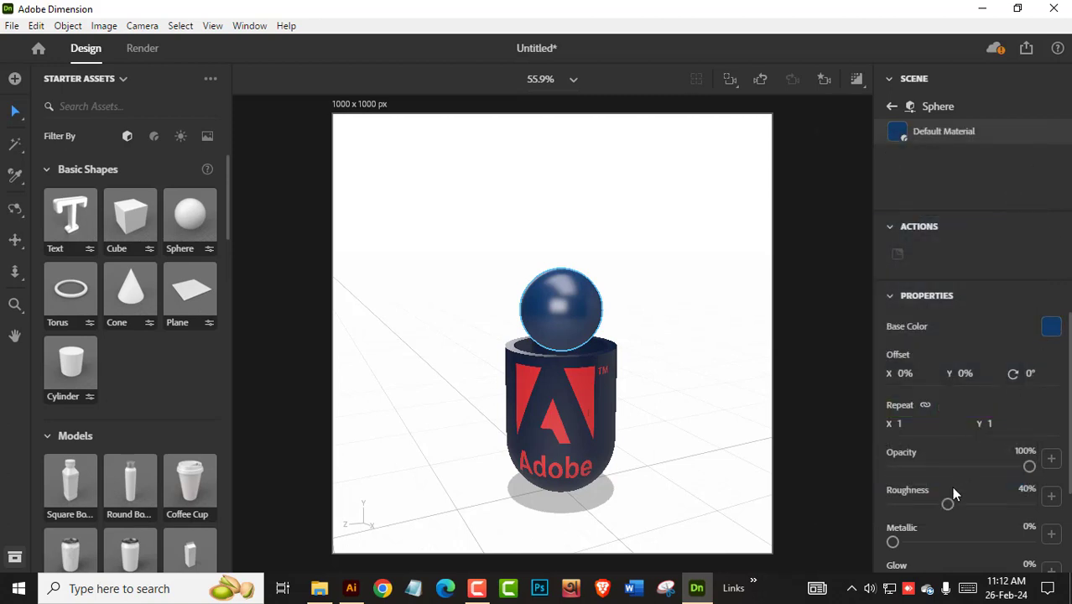
Set the Sphere material's roughness to about 20%, metallic to about 78% and glow to 0%
scroll(922, 520, "down", 3)
left_click_drag(893, 471, 922, 477)
left_click_drag(894, 433, 920, 399)
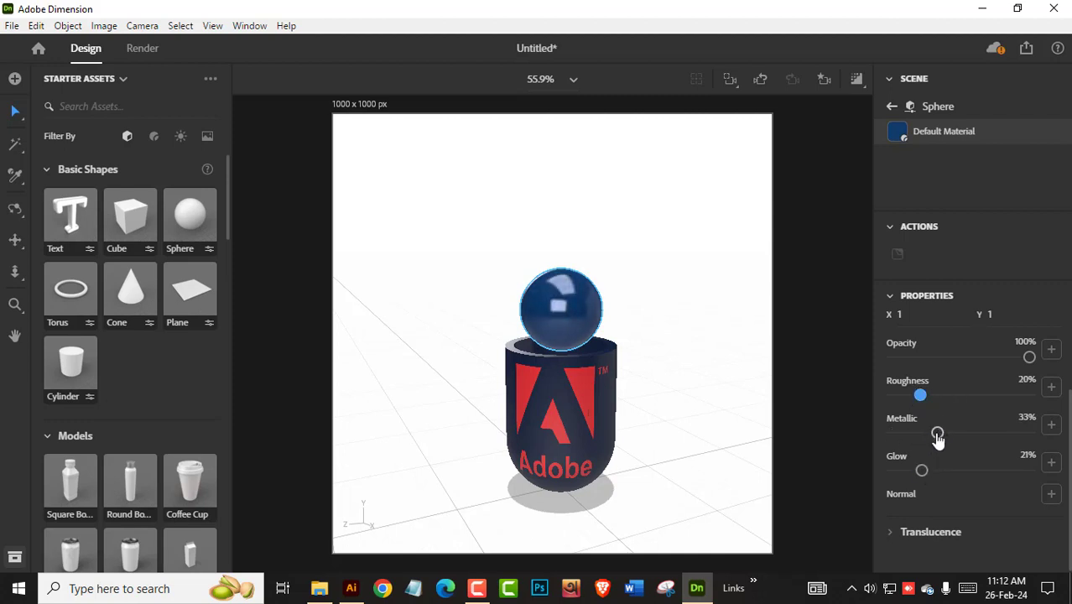
left_click_drag(938, 435, 956, 434)
left_click_drag(923, 472, 894, 475)
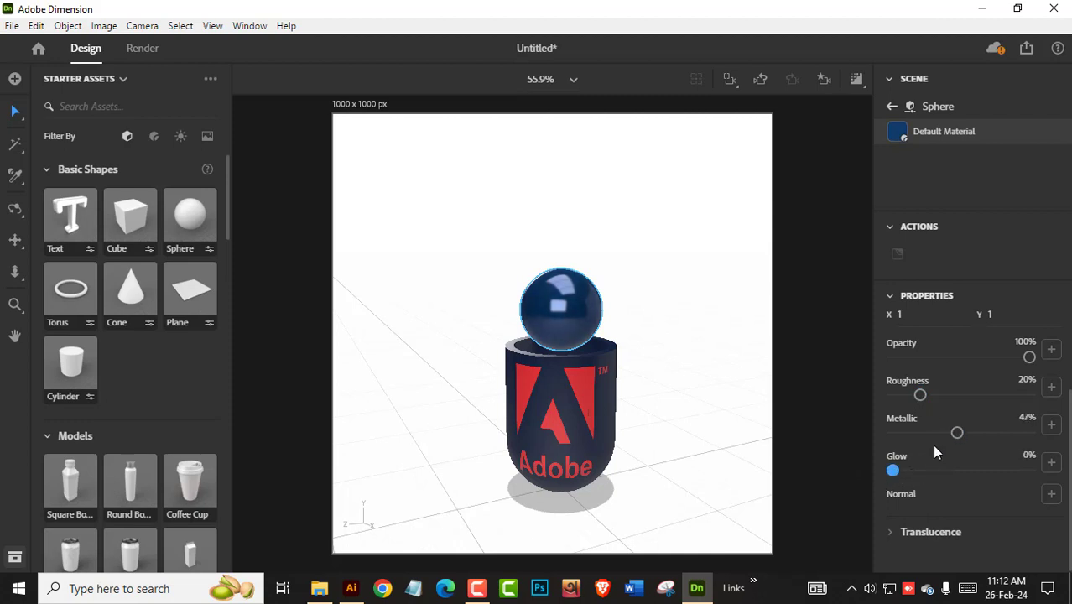
mouse_move(942, 435)
left_mouse_down()
mouse_move(905, 433)
mouse_move(953, 433)
left_mouse_up()
left_click_drag(894, 471, 842, 472)
left_click_drag(959, 437, 1000, 434)
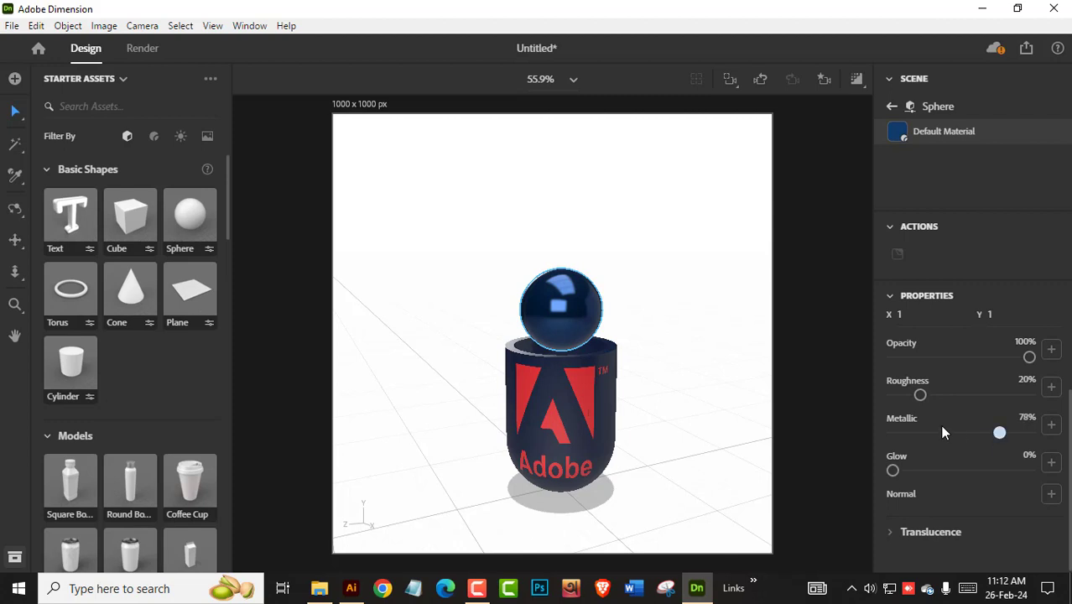
left_click(15, 208)
left_click_drag(654, 338, 696, 367)
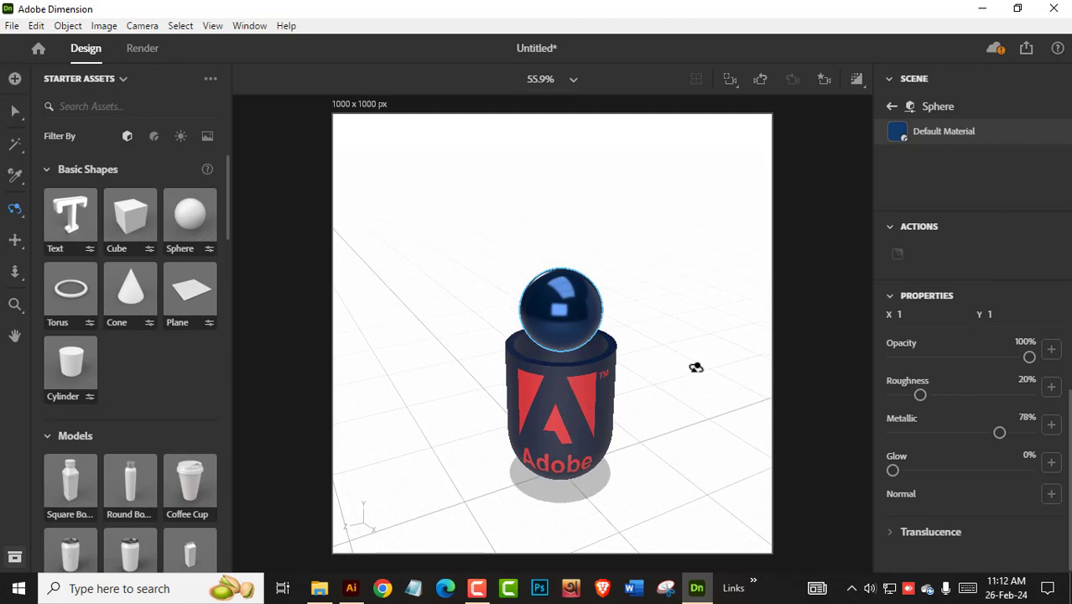
left_click(892, 107)
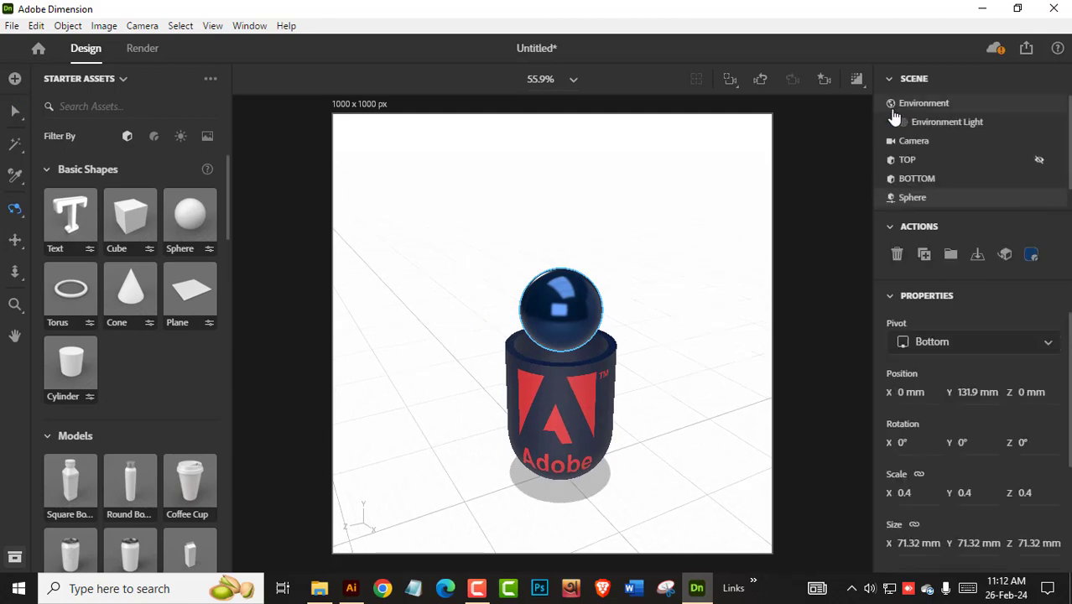
Convert the Sphere to a standard model and place the PS-Logo image on it as a graphic
left_click(1006, 256)
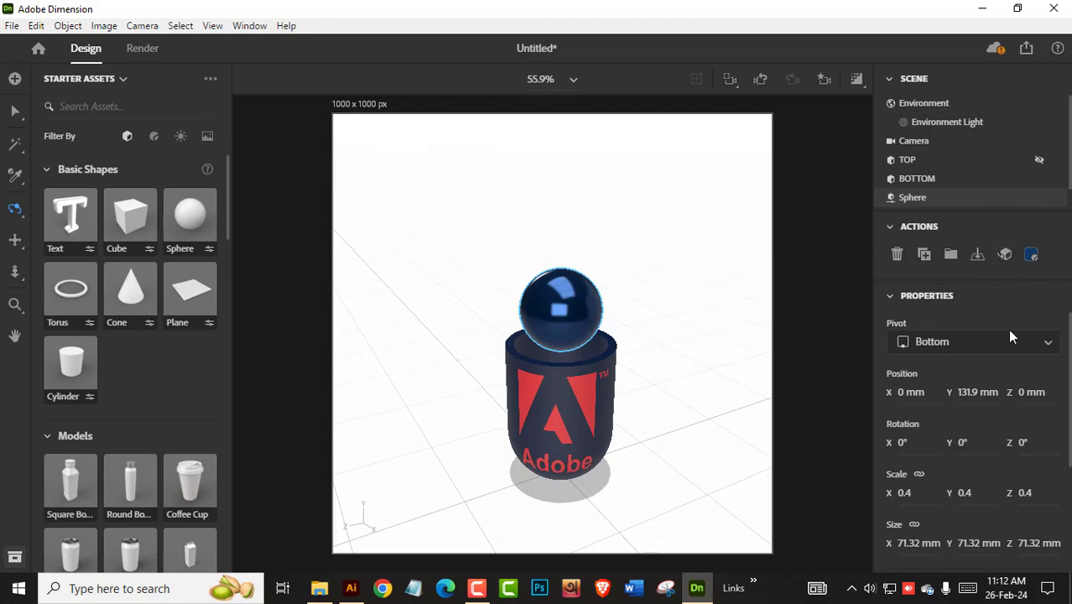
left_click(1005, 255)
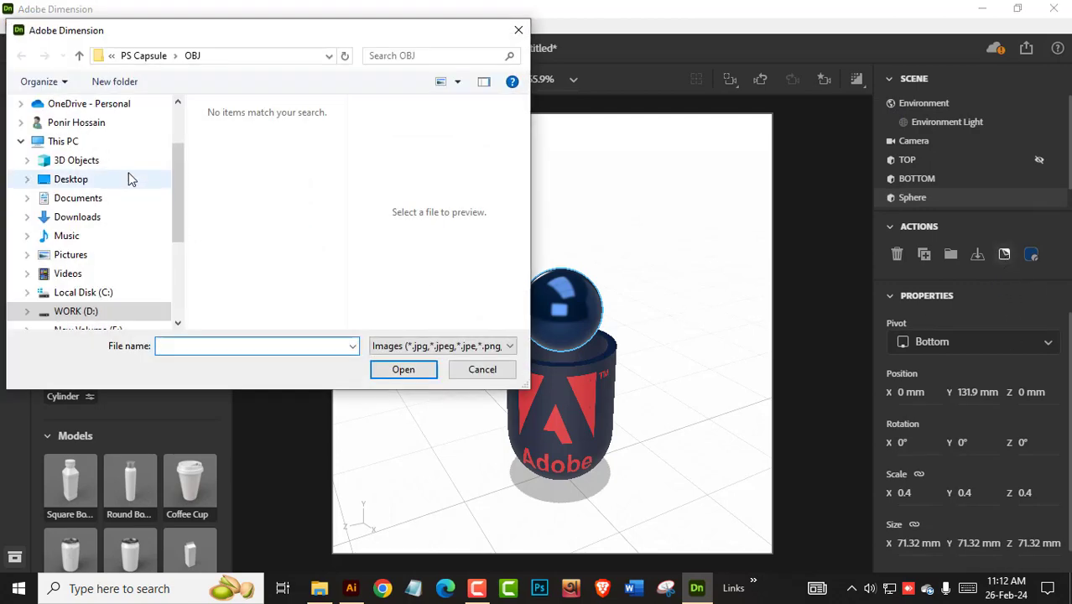
left_click(79, 56)
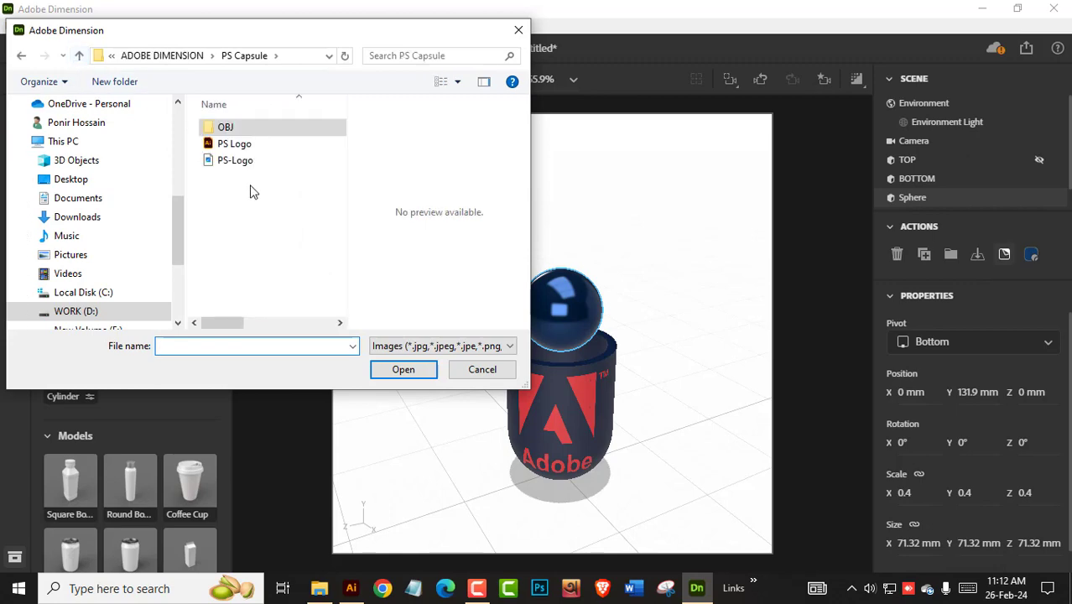
left_click(235, 160)
left_click(411, 374)
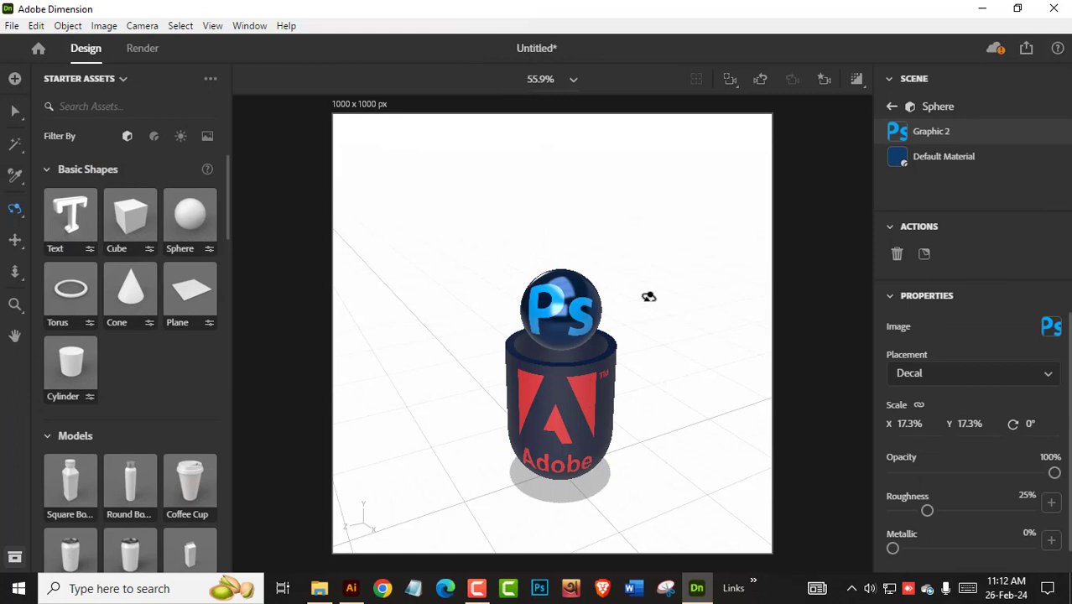
Darken the base color of the Sphere's Default Material to hex 0A2445
left_click(1034, 164)
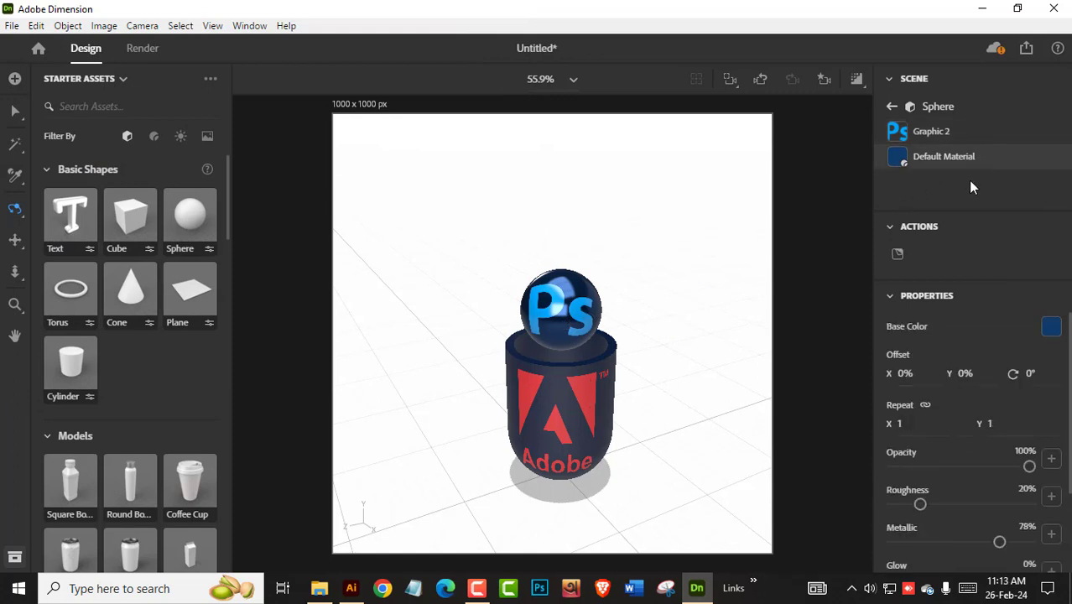
left_click(1050, 328)
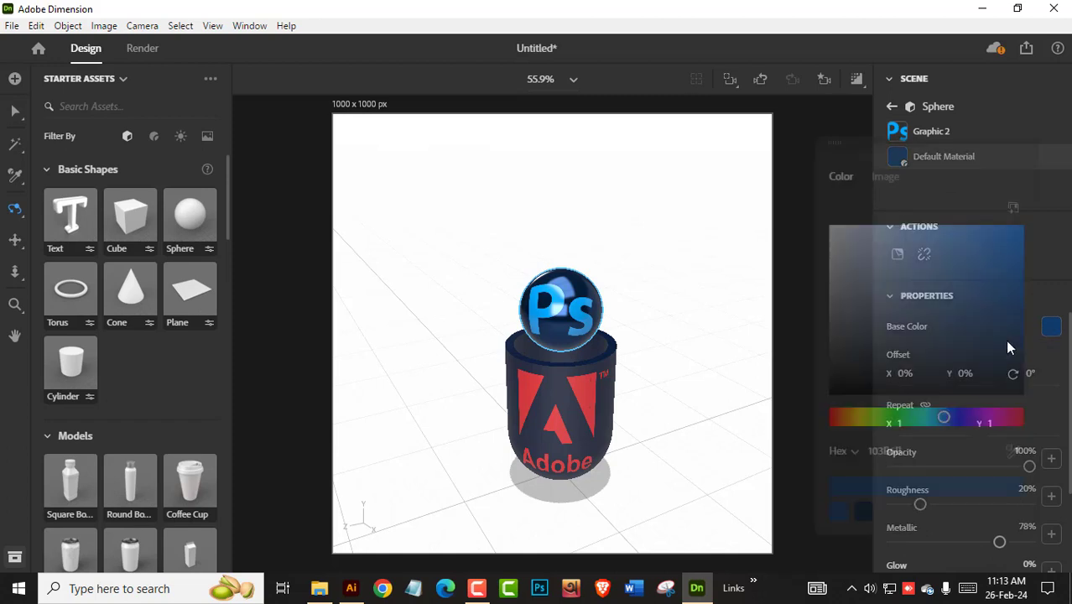
left_click_drag(995, 328, 997, 340)
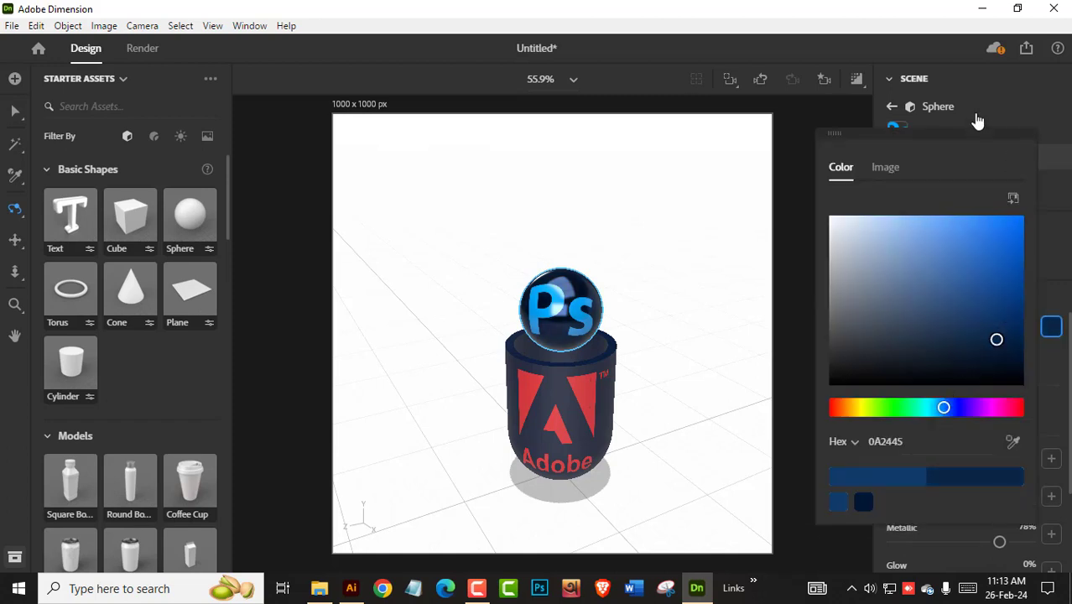
left_click(910, 114)
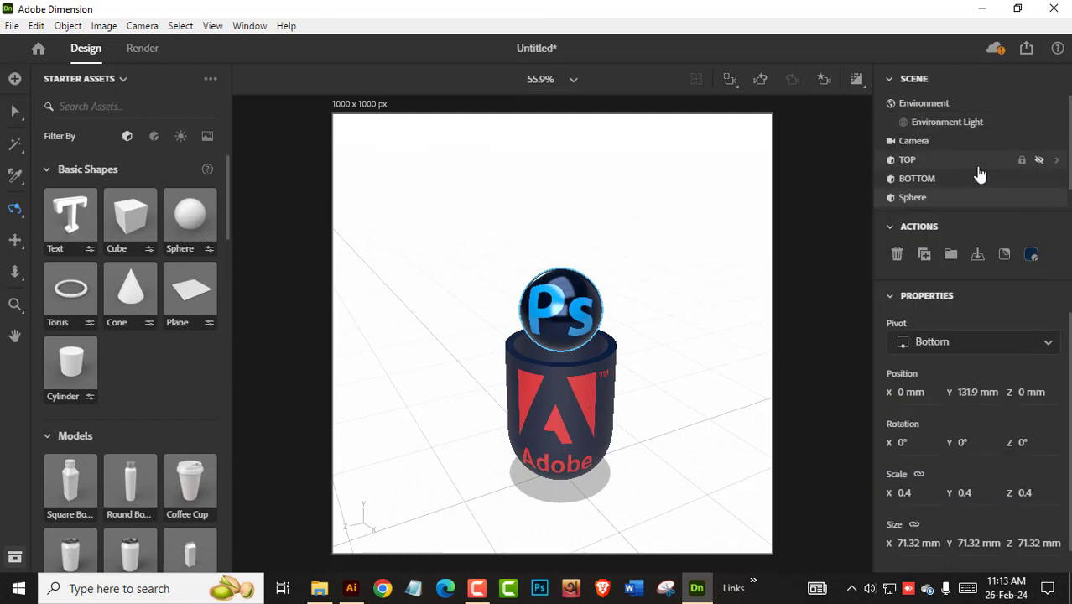
Set the metallic value of the Sphere's Default Material to about 92%, keeping glow at 0% and opacity at 100%
left_click(1056, 200)
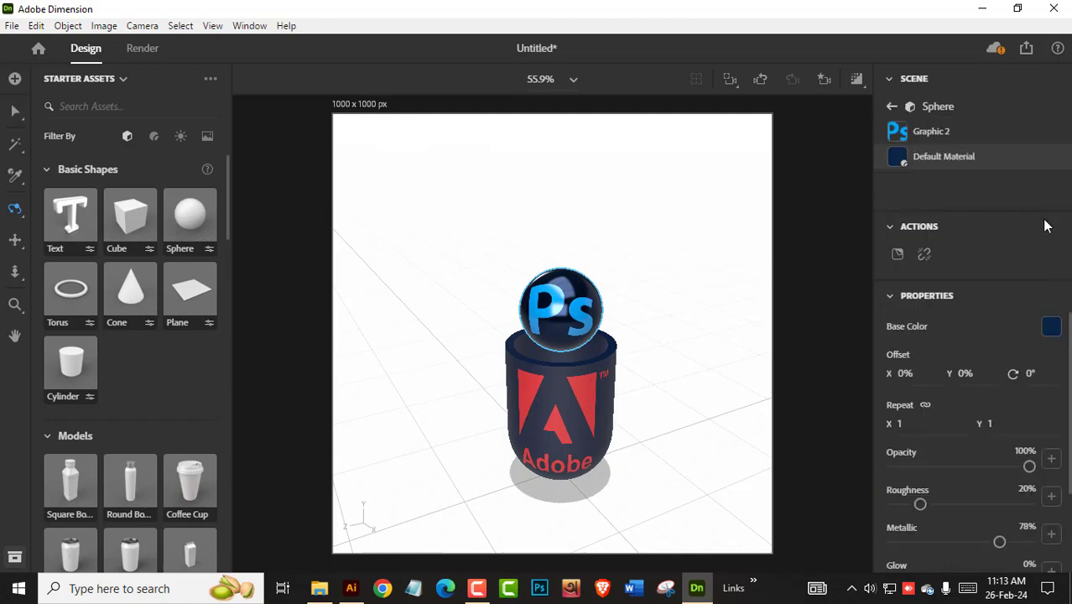
scroll(948, 500, "down", 2)
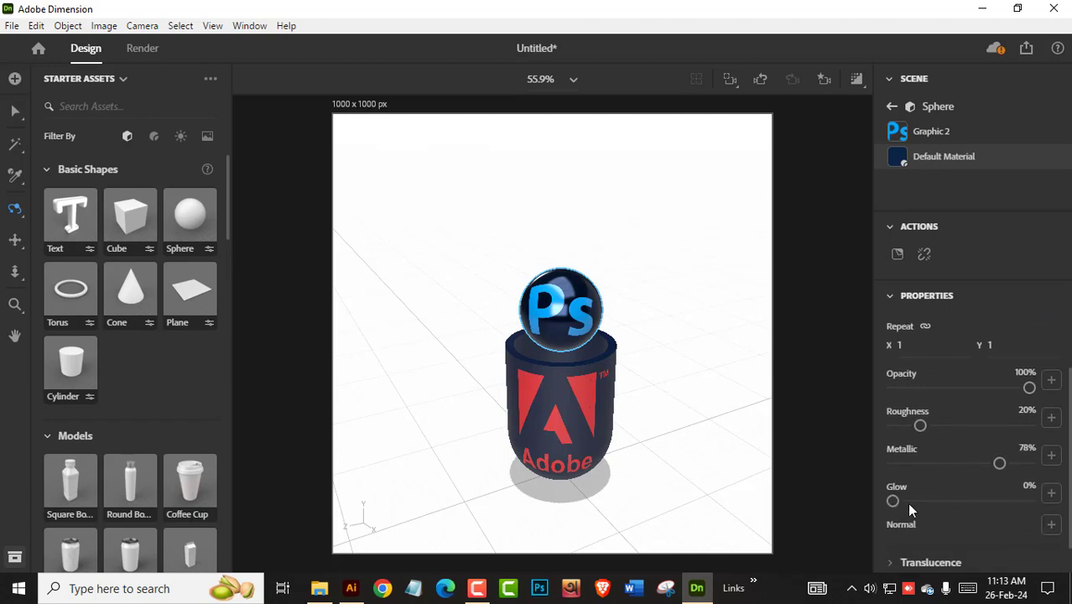
mouse_move(900, 503)
left_mouse_down()
mouse_move(917, 505)
mouse_move(892, 502)
left_mouse_up()
mouse_move(1000, 464)
left_mouse_down()
mouse_move(952, 467)
mouse_move(1019, 466)
left_mouse_up()
left_click_drag(1030, 388, 1034, 388)
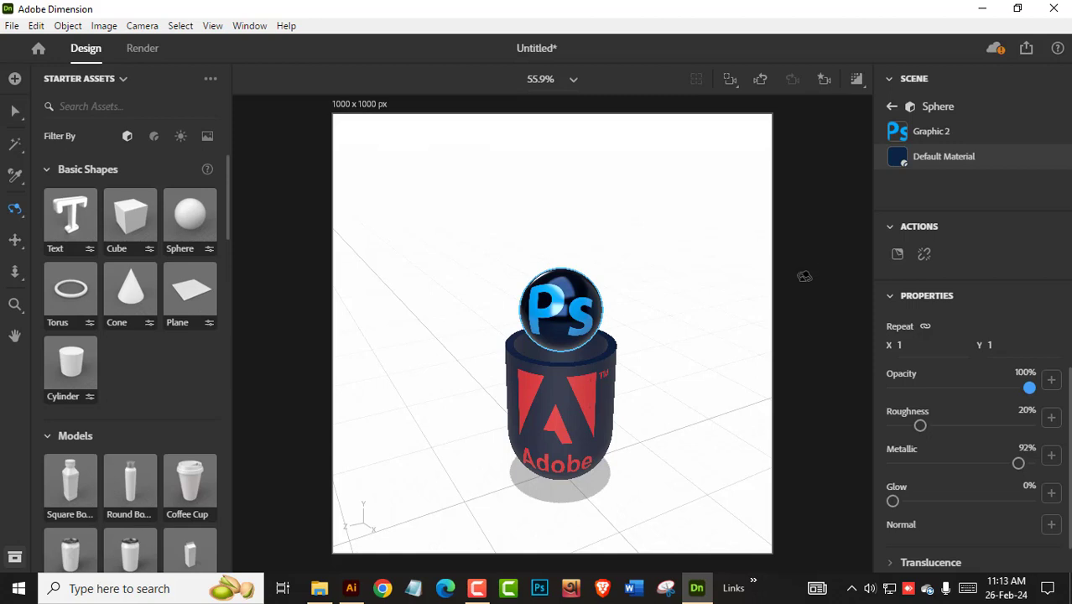
mouse_move(663, 311)
left_mouse_down()
mouse_move(654, 318)
mouse_move(663, 315)
left_mouse_up()
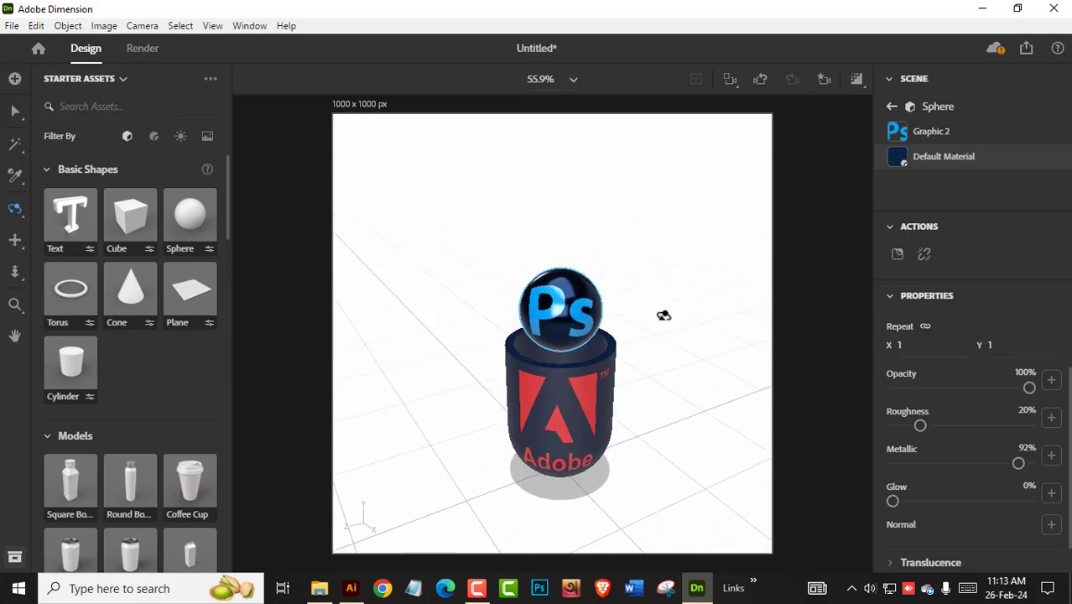
Scale the Ps graphic on the Sphere to about 14.4% by 15.3% and center it on the ball's front
left_click(938, 135)
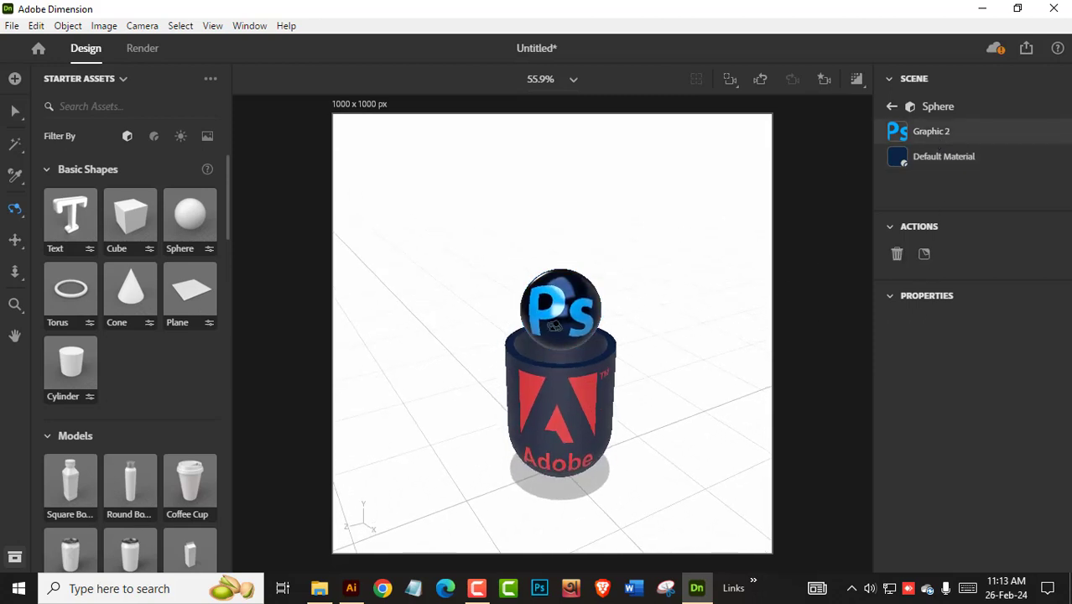
left_click(15, 112)
left_click_drag(592, 322, 563, 351)
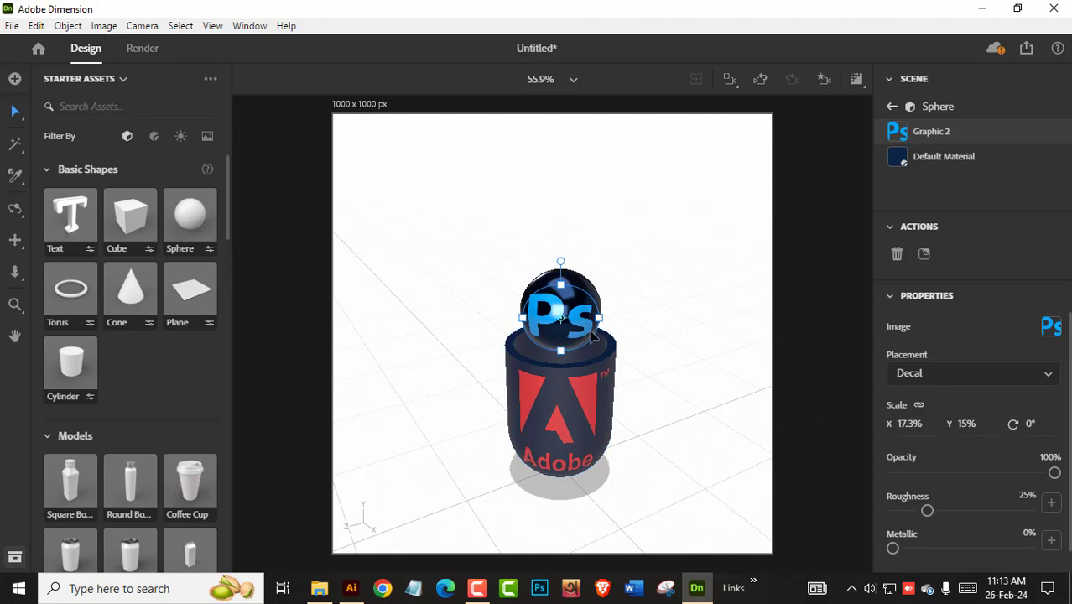
left_click_drag(601, 322, 563, 308)
left_click(891, 107)
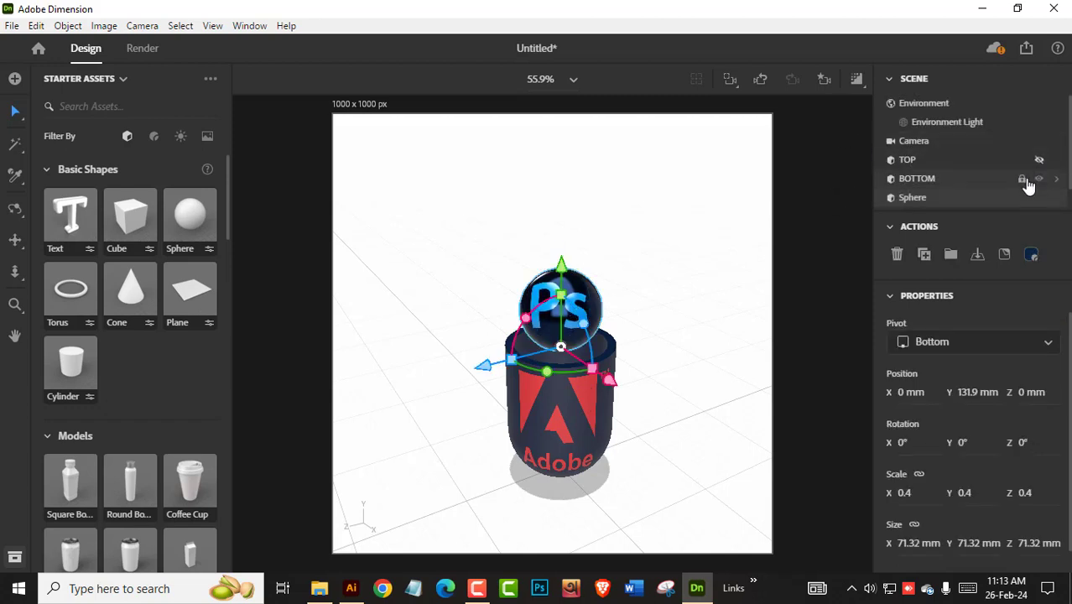
Show the TOP model and view the closed capsule from a slightly lower camera angle
left_click(1040, 161)
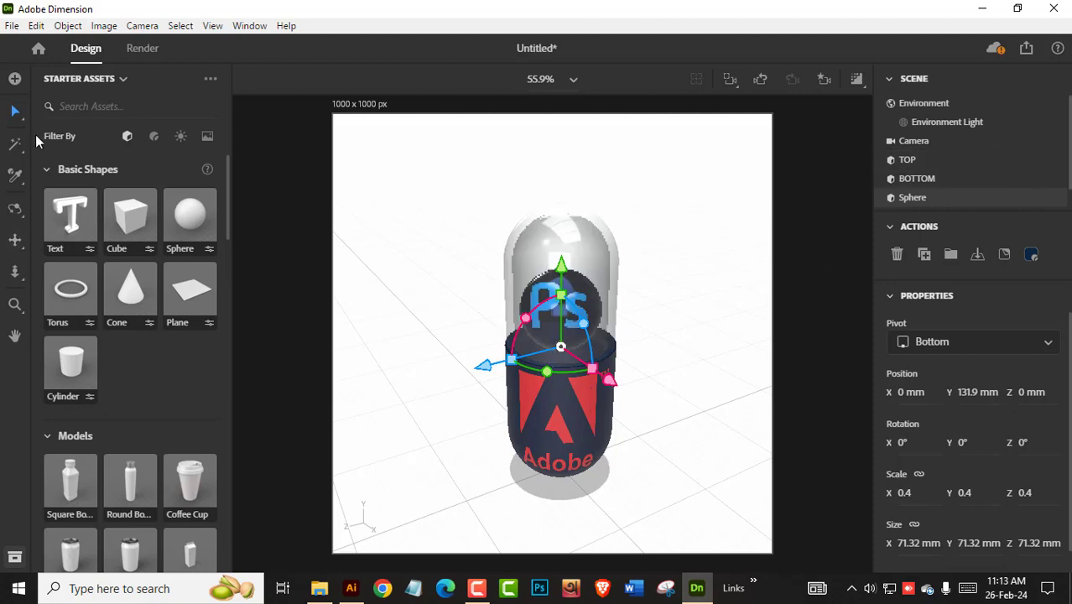
left_click(15, 209)
left_click_drag(719, 458, 735, 413)
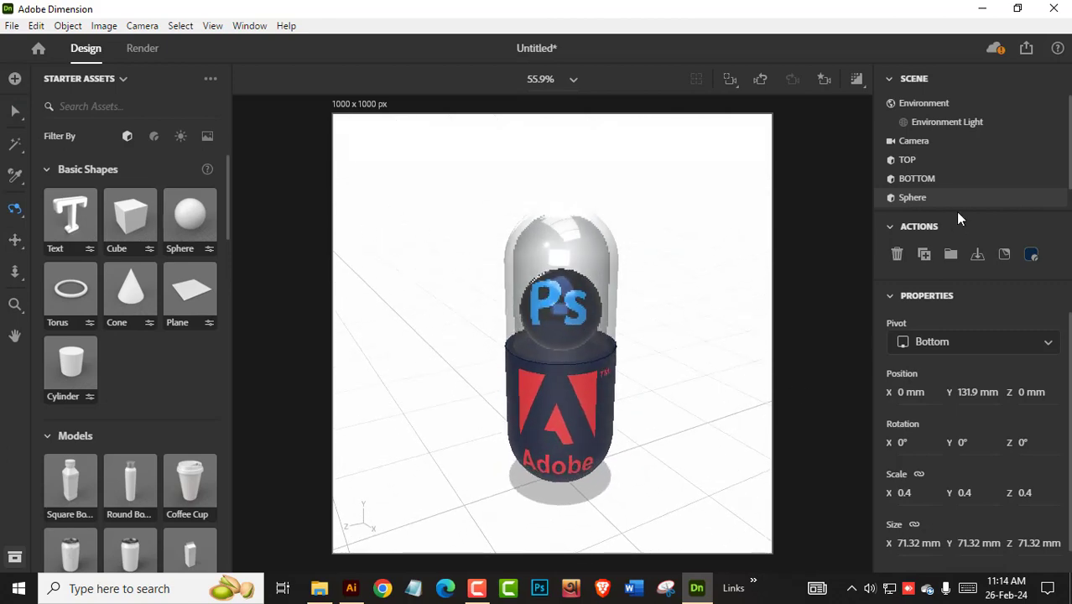
Change the base color of the Sphere's Default Material to hex 1A2D47
left_click(1033, 255)
left_click(1049, 327)
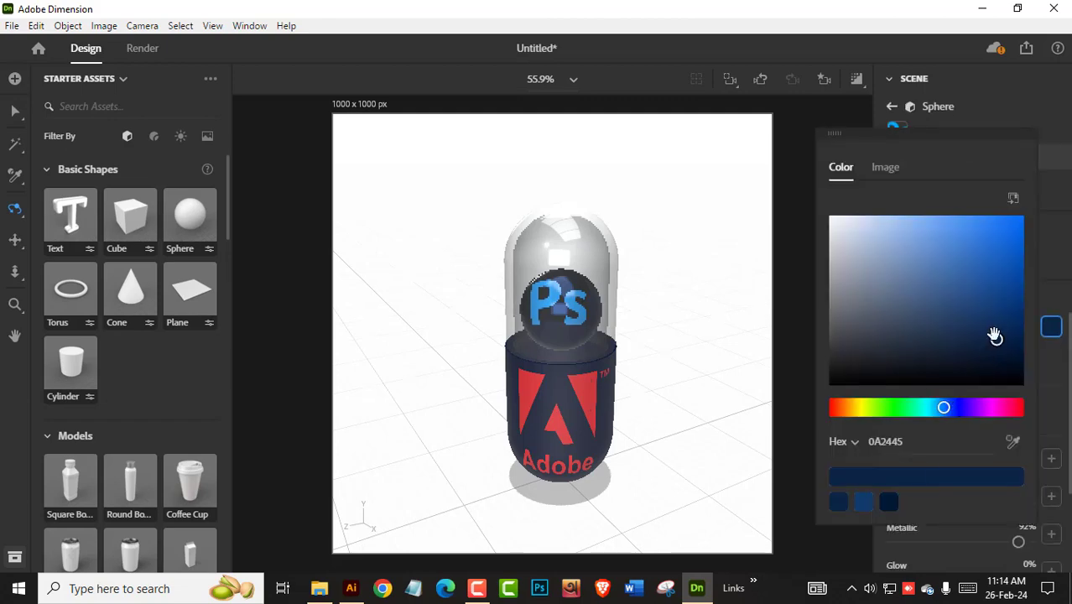
mouse_move(995, 336)
left_mouse_down()
mouse_move(971, 311)
mouse_move(978, 330)
left_mouse_up()
mouse_move(948, 408)
left_mouse_down()
mouse_move(986, 411)
mouse_move(946, 408)
left_mouse_up()
mouse_move(964, 314)
left_mouse_down()
mouse_move(946, 275)
mouse_move(951, 337)
left_mouse_up()
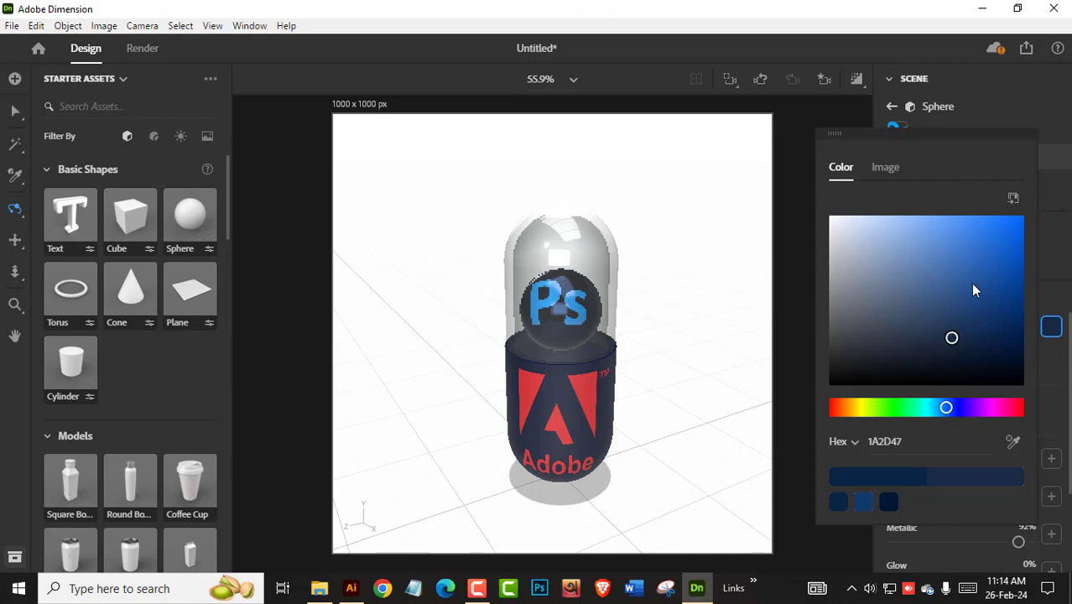
left_click(1048, 130)
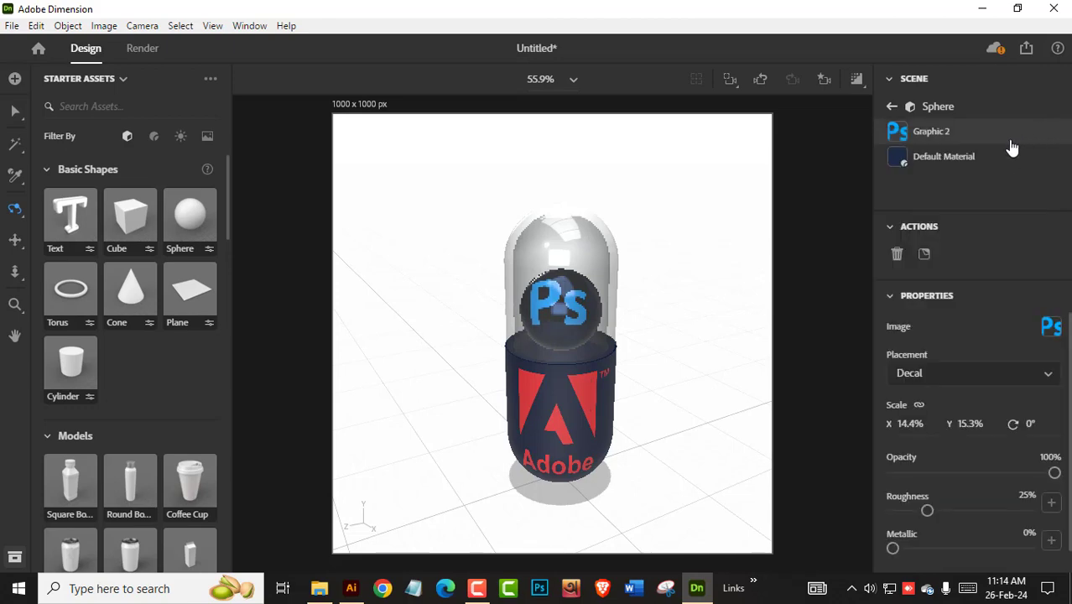
left_click(892, 107)
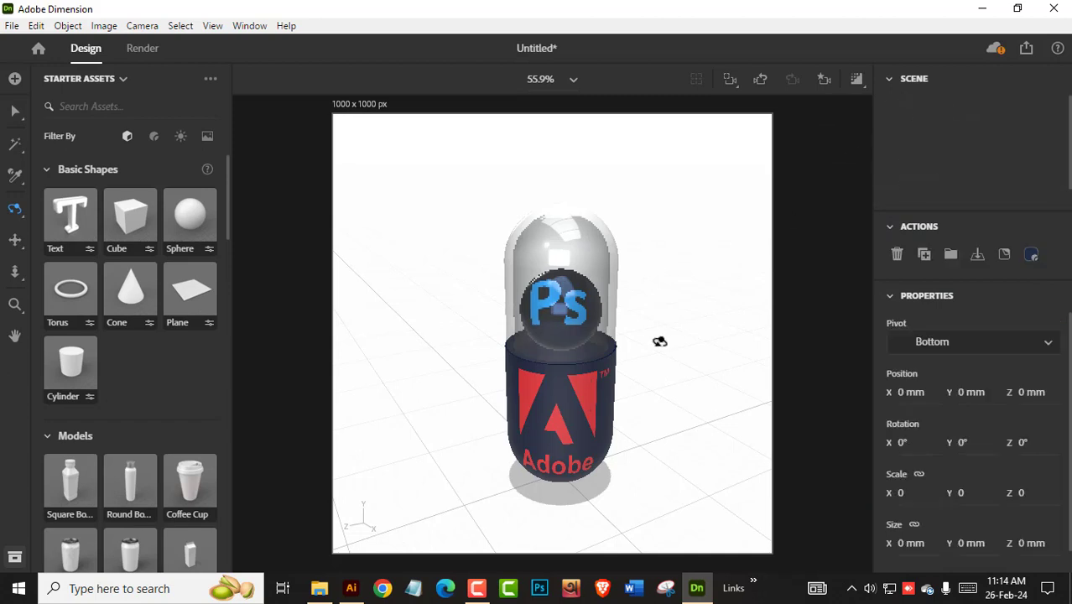
left_click(15, 275)
scroll(599, 386, "up", 2)
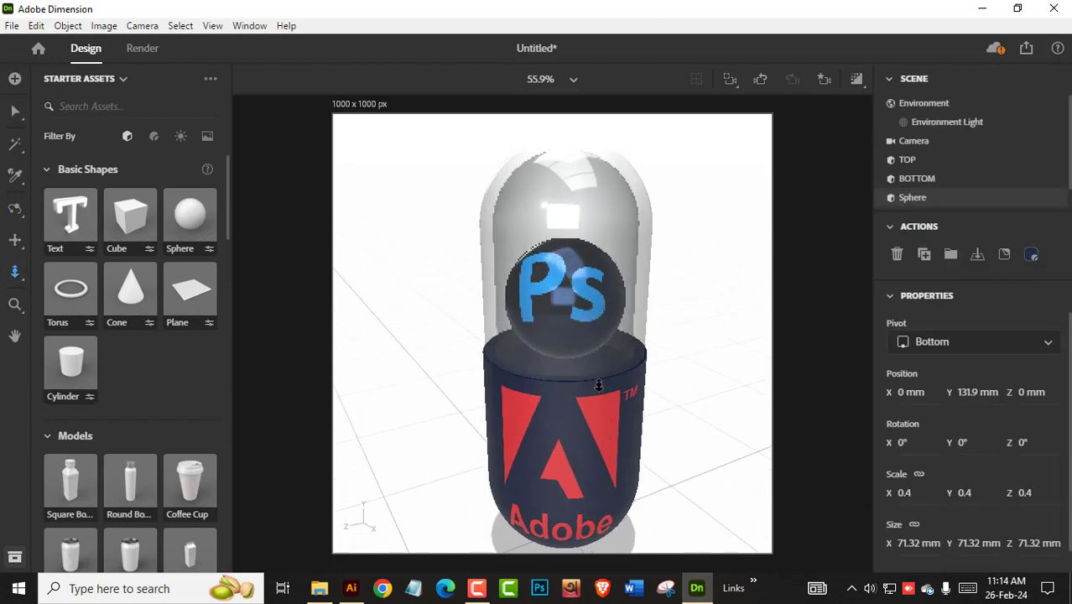
scroll(599, 385, "down", 2)
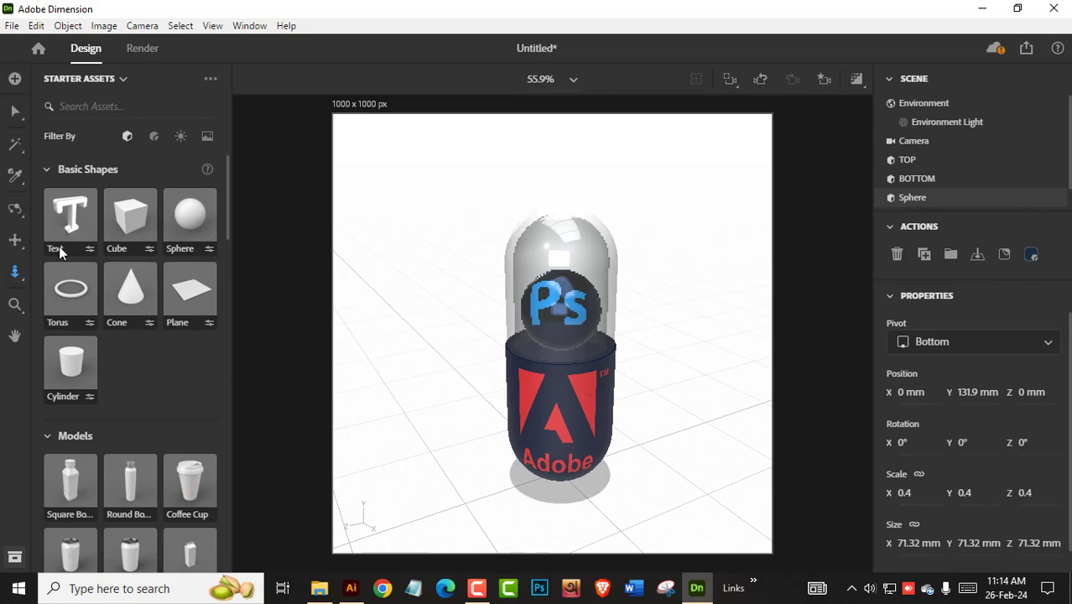
Deselect the Sphere and save the scene as an Adobe Dimension file named PS Capsule in the PS Capsule folder
left_click(15, 111)
left_click(679, 235)
left_click(12, 30)
left_click(43, 179)
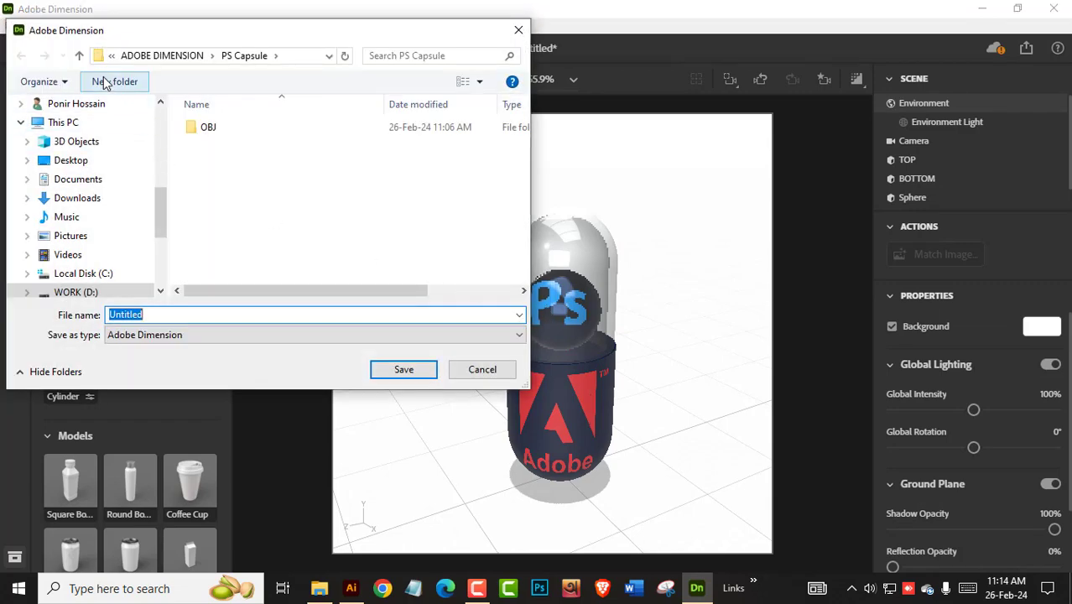
type("P")
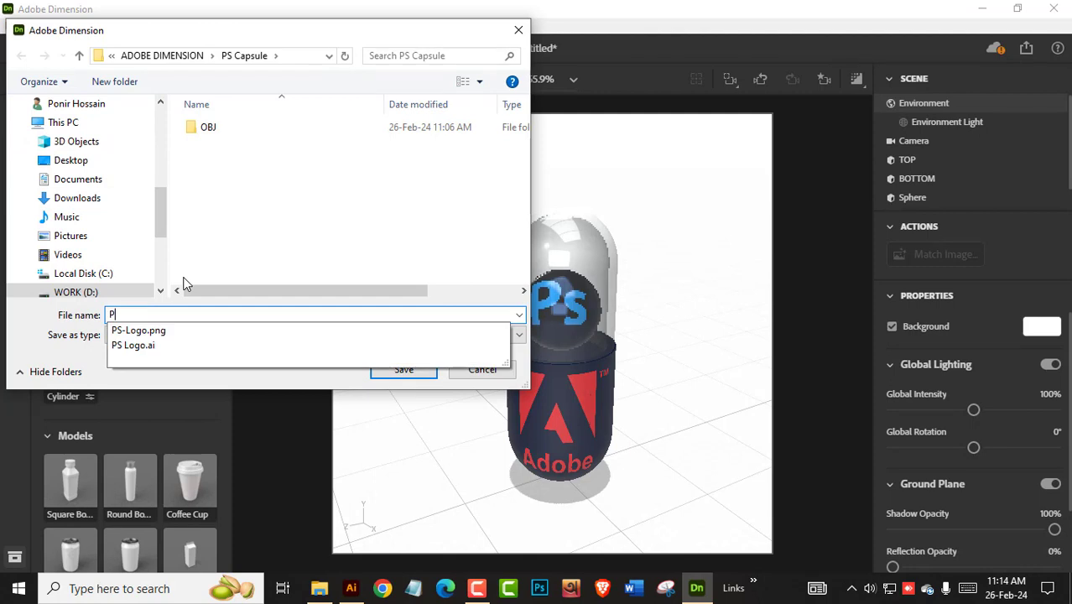
type("S Capsule")
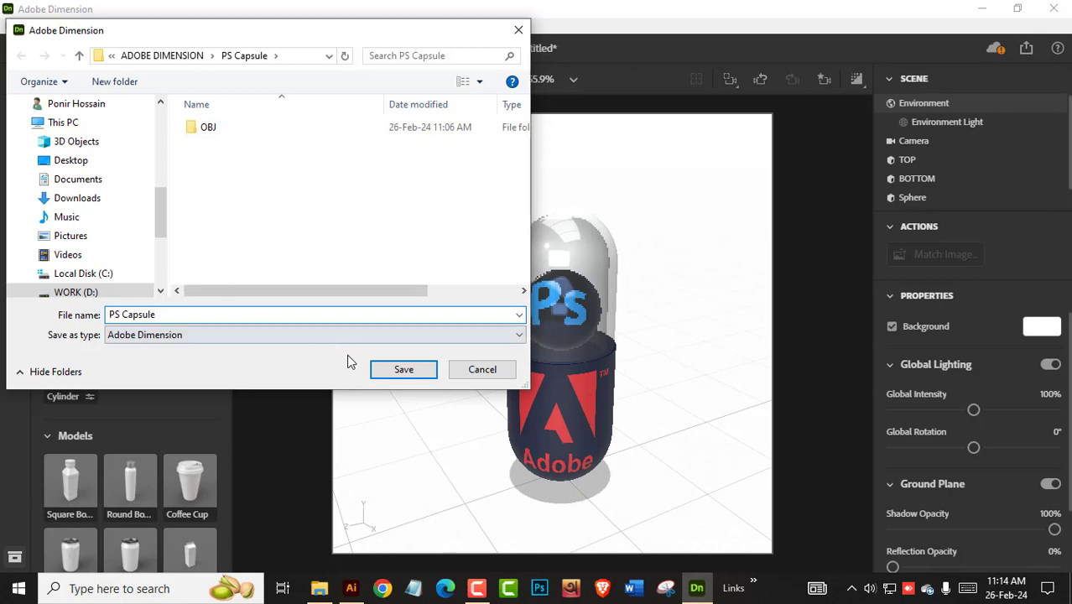
left_click(395, 371)
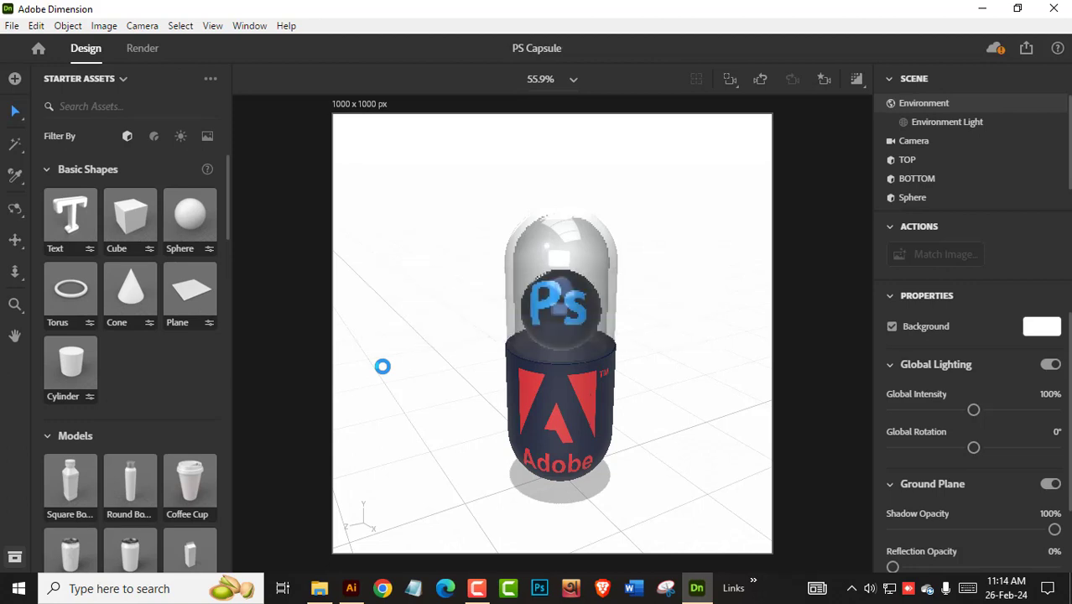
Orbit to a higher view of the capsule and check its glass and shadows in the render preview
left_click(16, 208)
left_click_drag(614, 506, 605, 466)
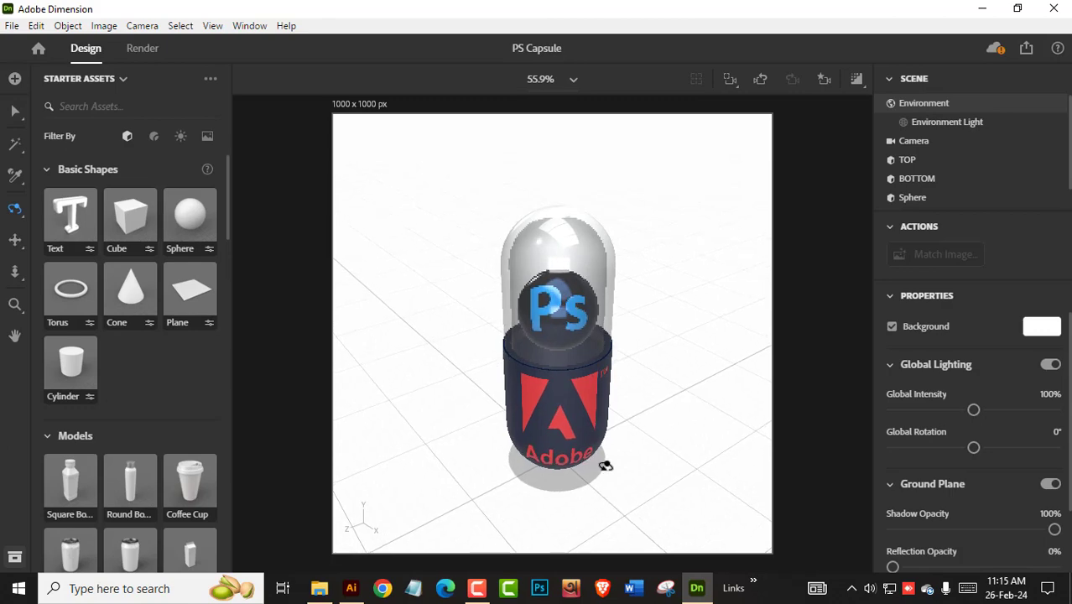
left_click(857, 79)
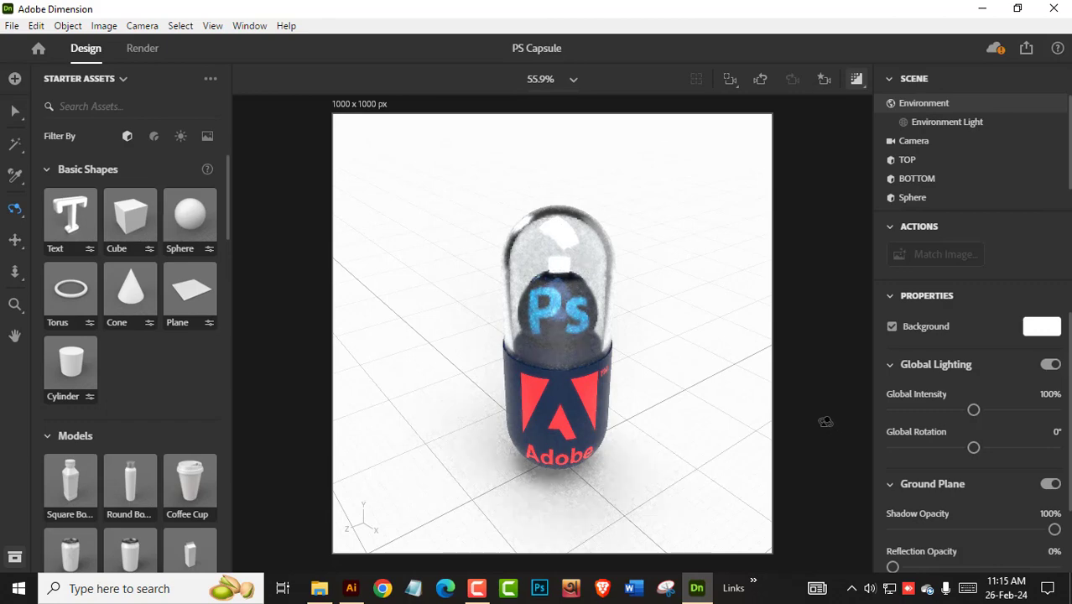
left_click(856, 79)
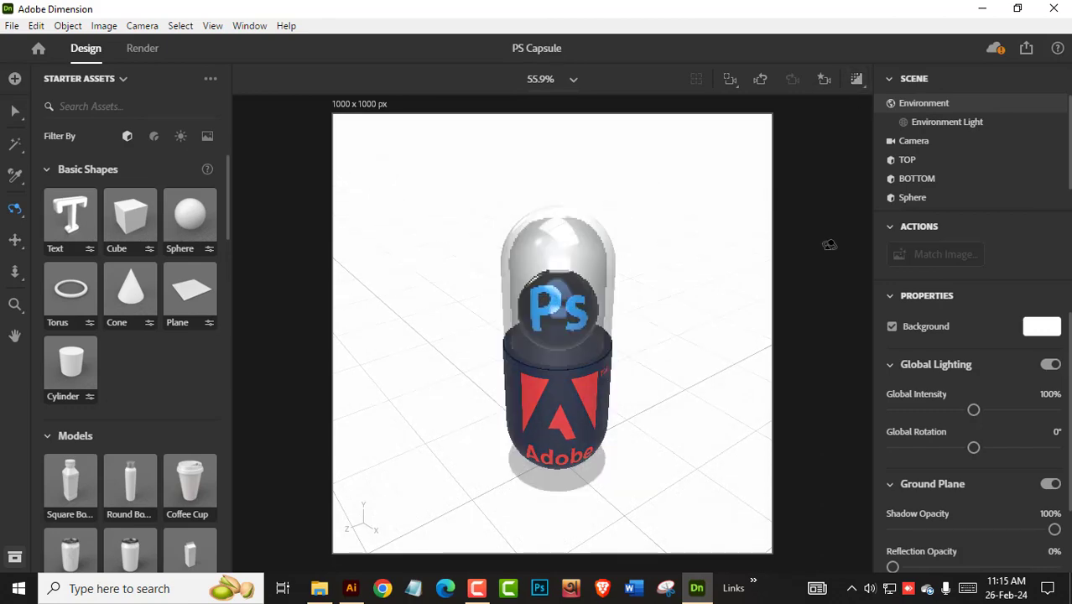
Set the metallic value of the TOP model's Glass material to about 25%, leaving glow at 0%
left_click(948, 162)
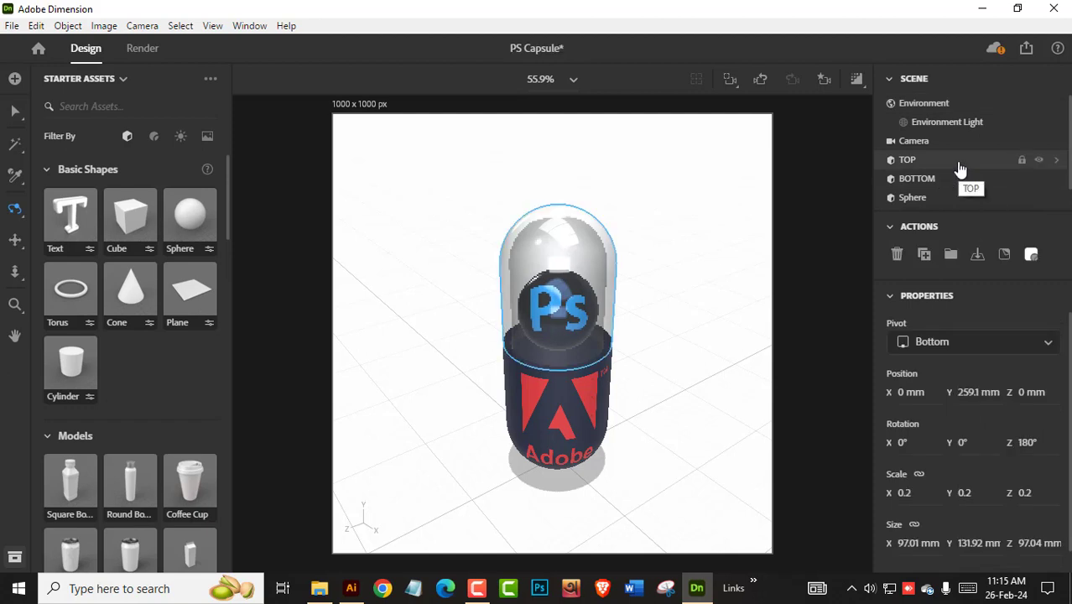
left_click(1056, 160)
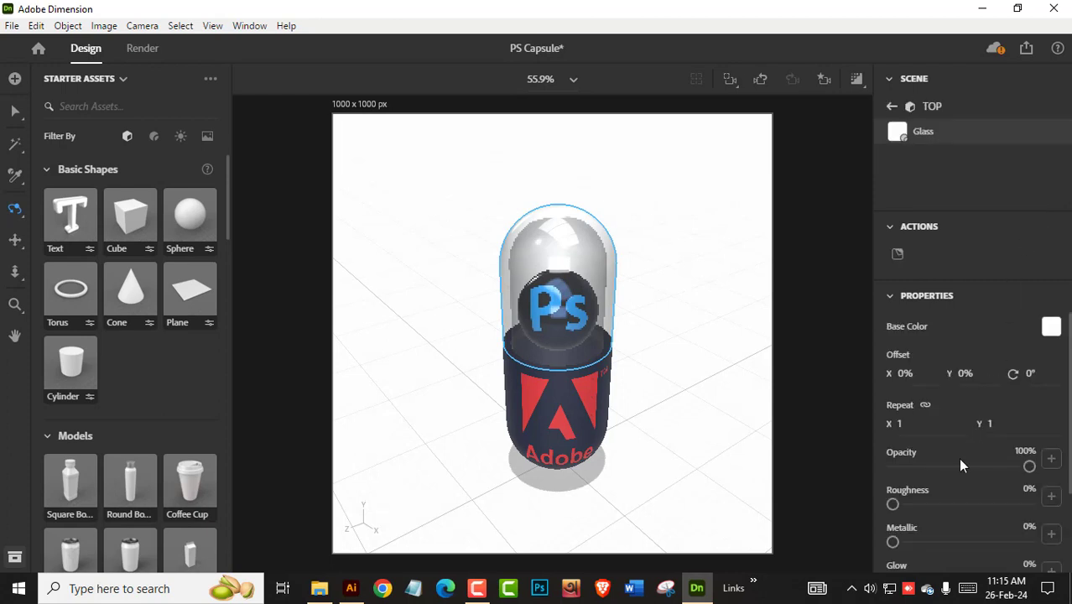
scroll(949, 481, "down", 2)
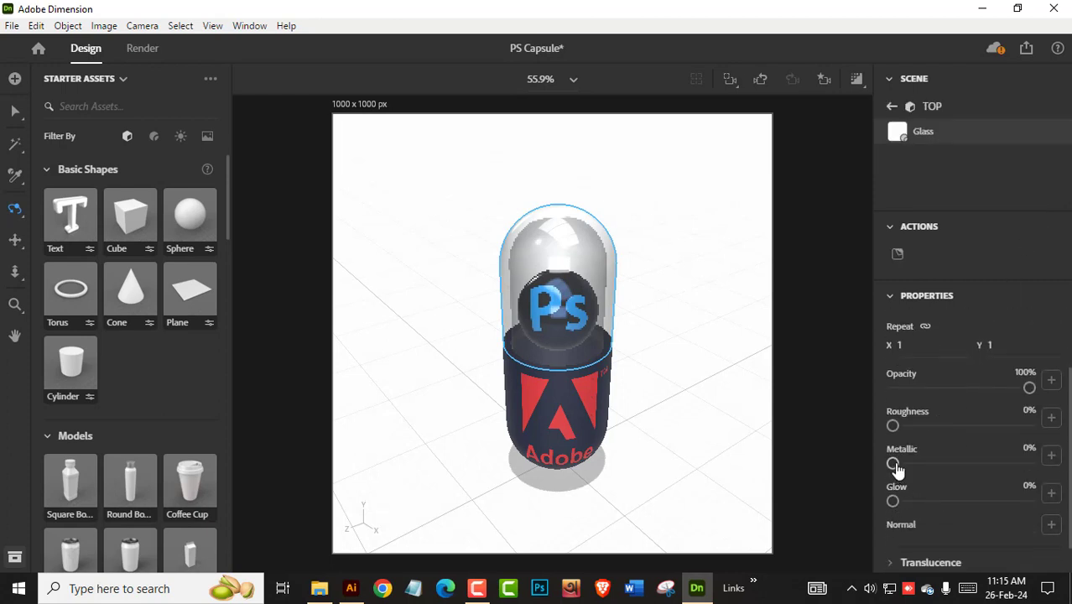
left_click_drag(896, 470, 923, 464)
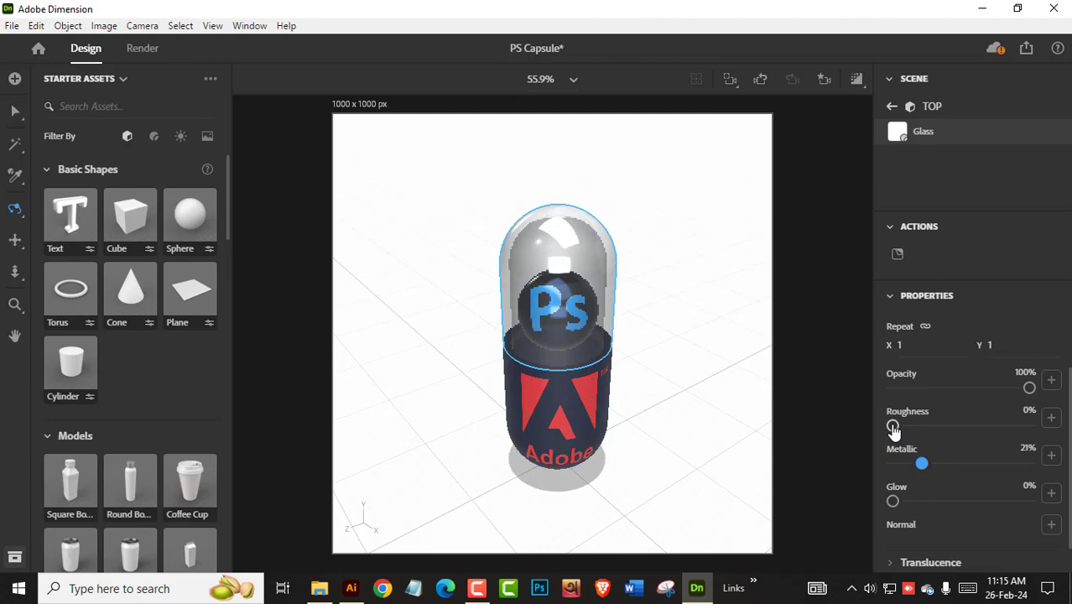
mouse_move(894, 502)
left_mouse_down()
mouse_move(921, 501)
mouse_move(892, 502)
left_mouse_up()
mouse_move(922, 464)
left_mouse_down()
mouse_move(961, 473)
mouse_move(928, 471)
left_mouse_up()
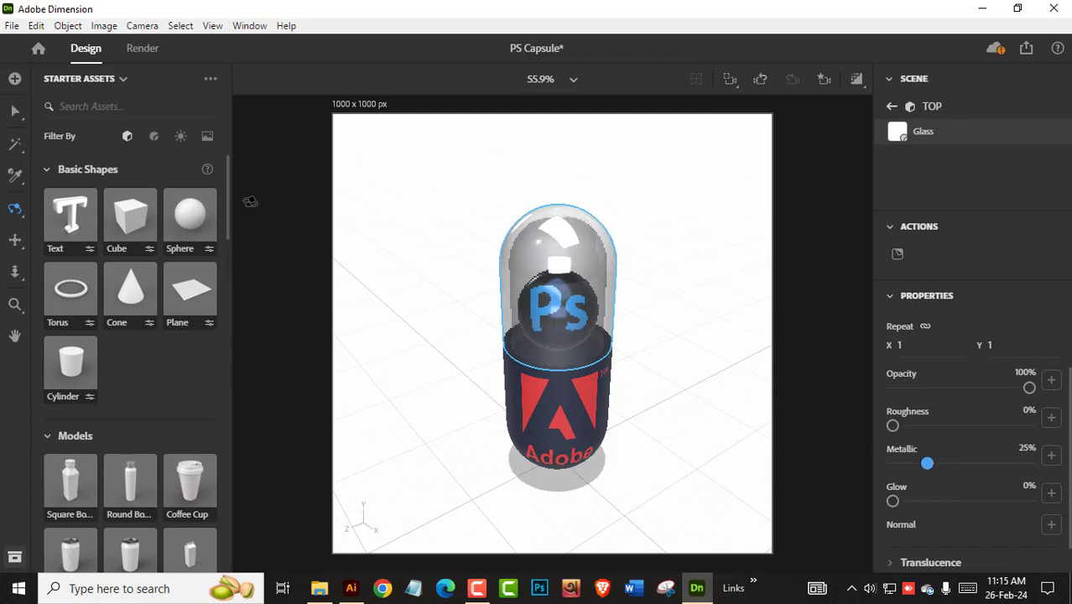
Try the standard Metal, Plastic and Wax materials on the TOP model, ending with a fresh Glass material
left_click(154, 140)
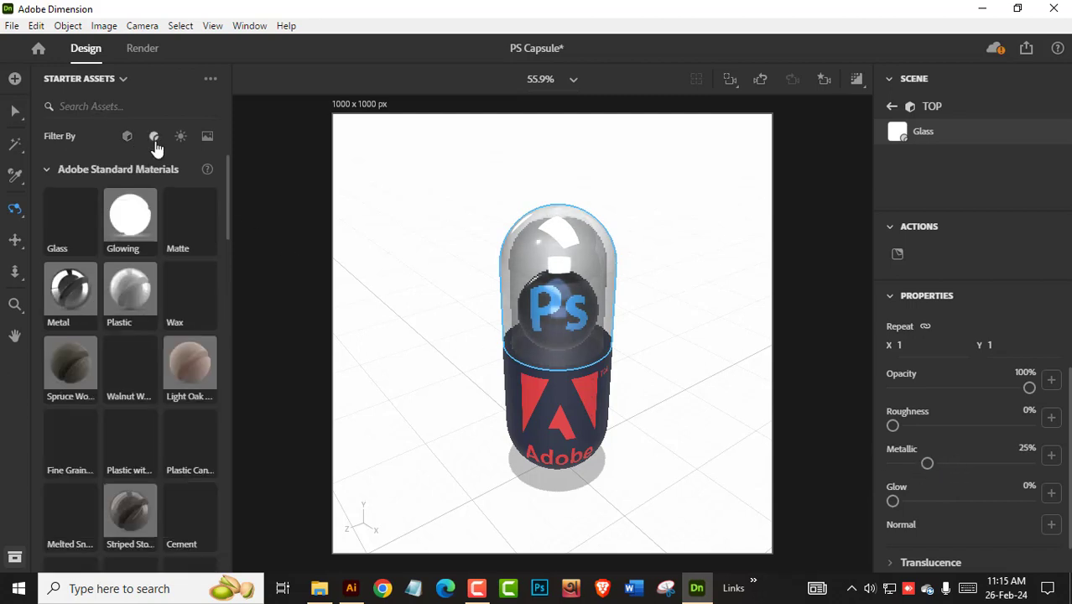
left_click(73, 299)
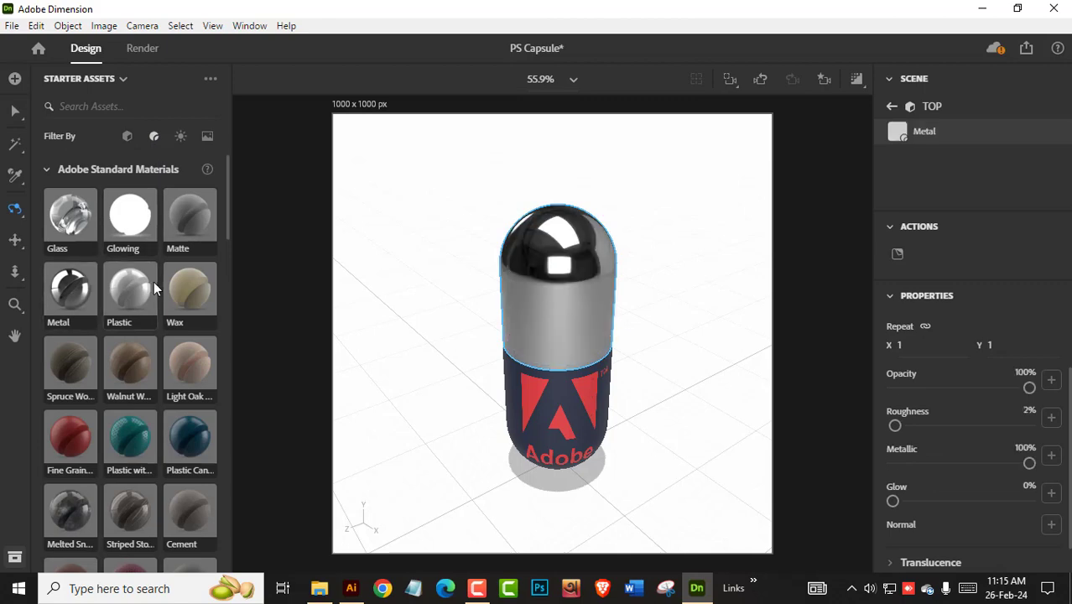
left_click(130, 289)
left_click(202, 289)
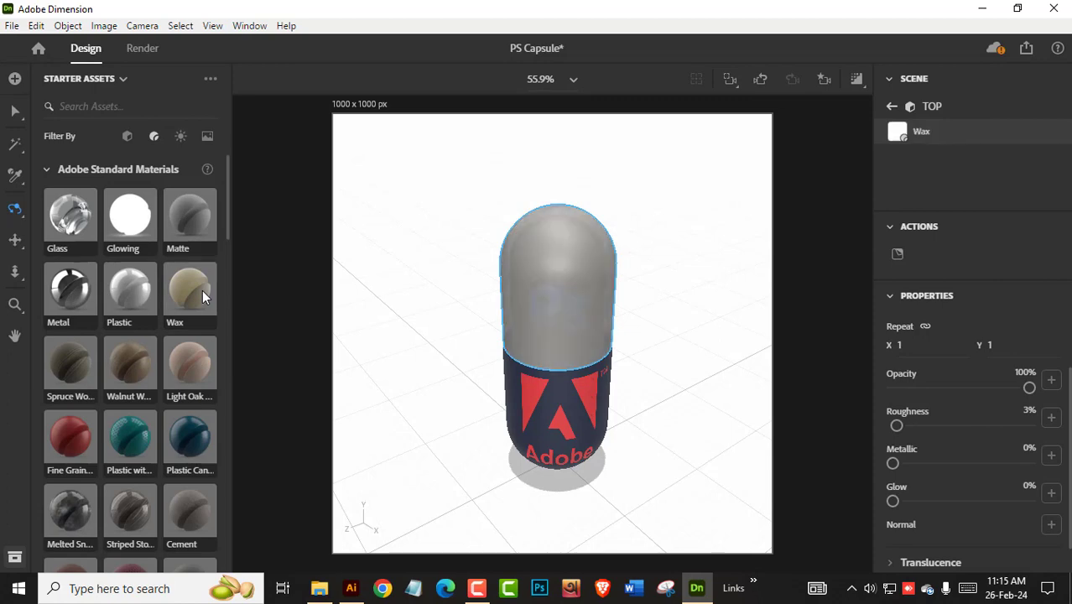
left_click(130, 441)
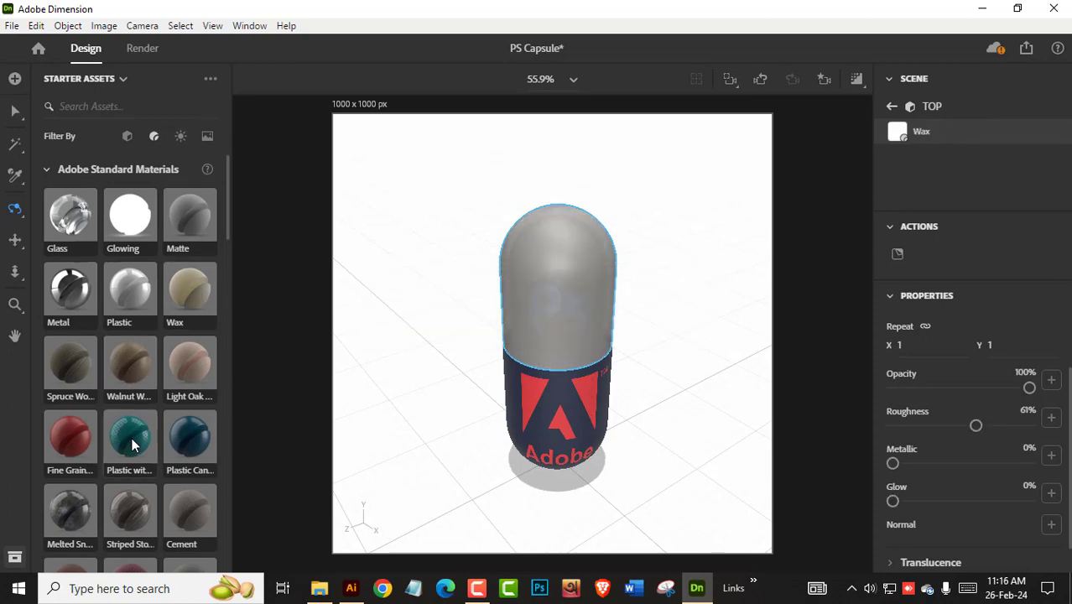
left_click(72, 238)
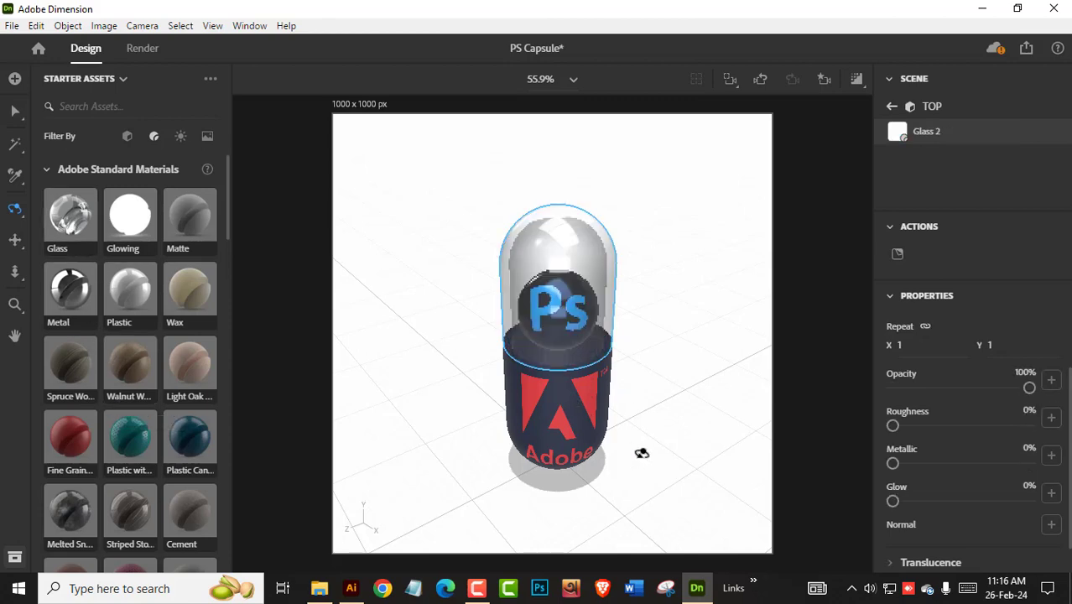
Orbit to a lower view of the capsule and set the camera's field of view to 47° and X rotation to -14°
left_click_drag(642, 450, 612, 458)
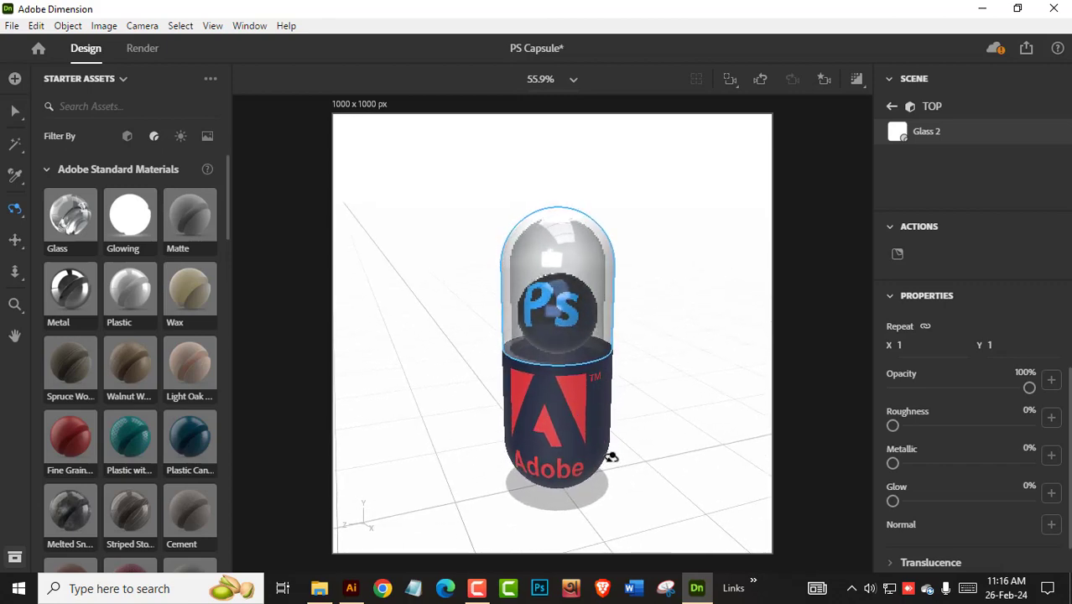
left_click(891, 107)
left_click(944, 143)
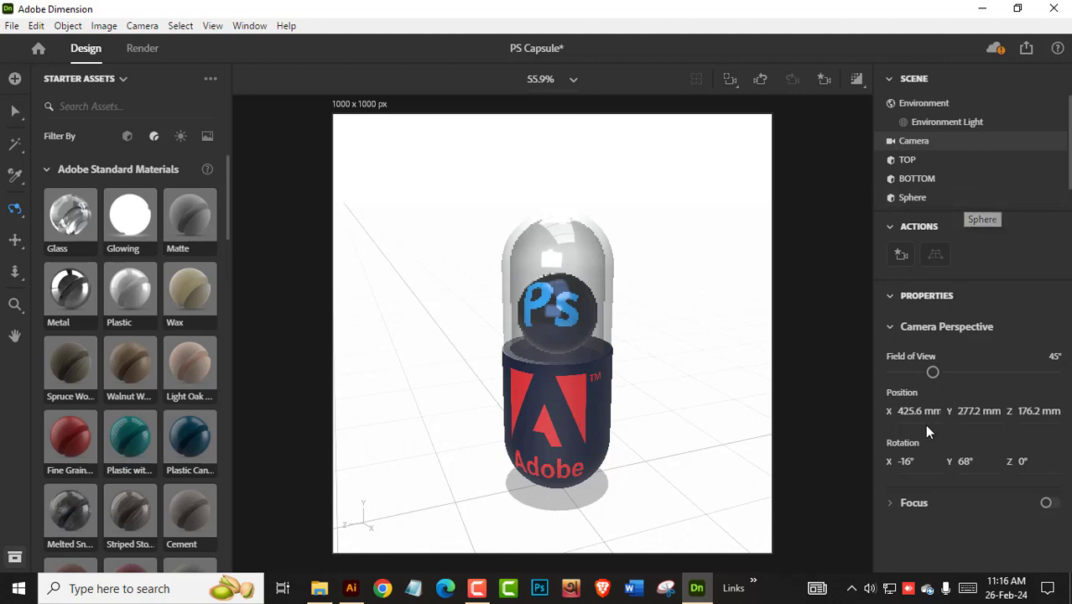
left_click_drag(934, 374, 935, 376)
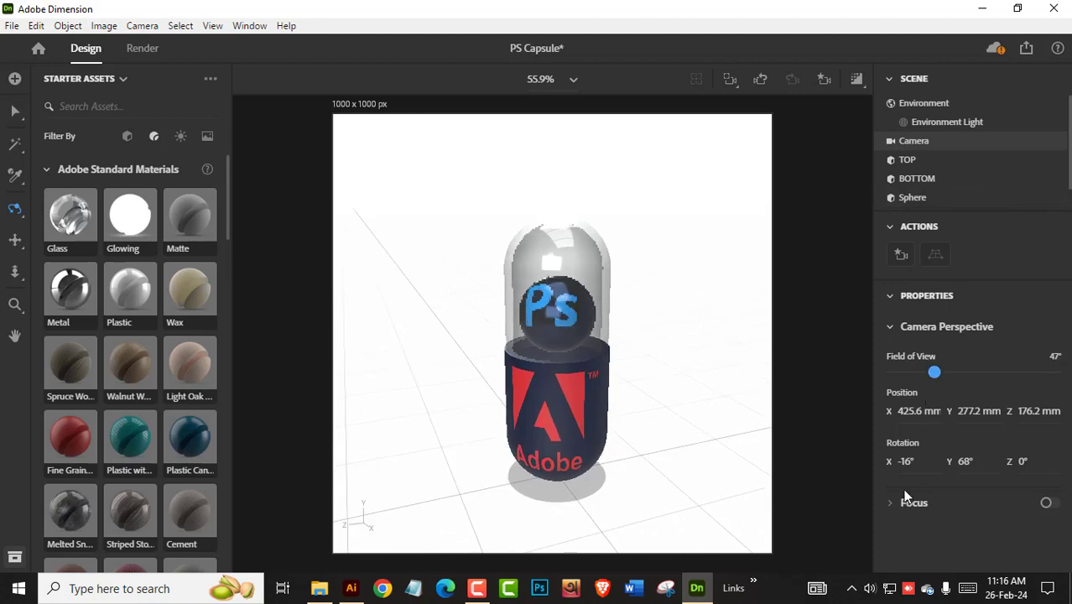
left_click_drag(907, 461, 906, 462)
left_click(1046, 505)
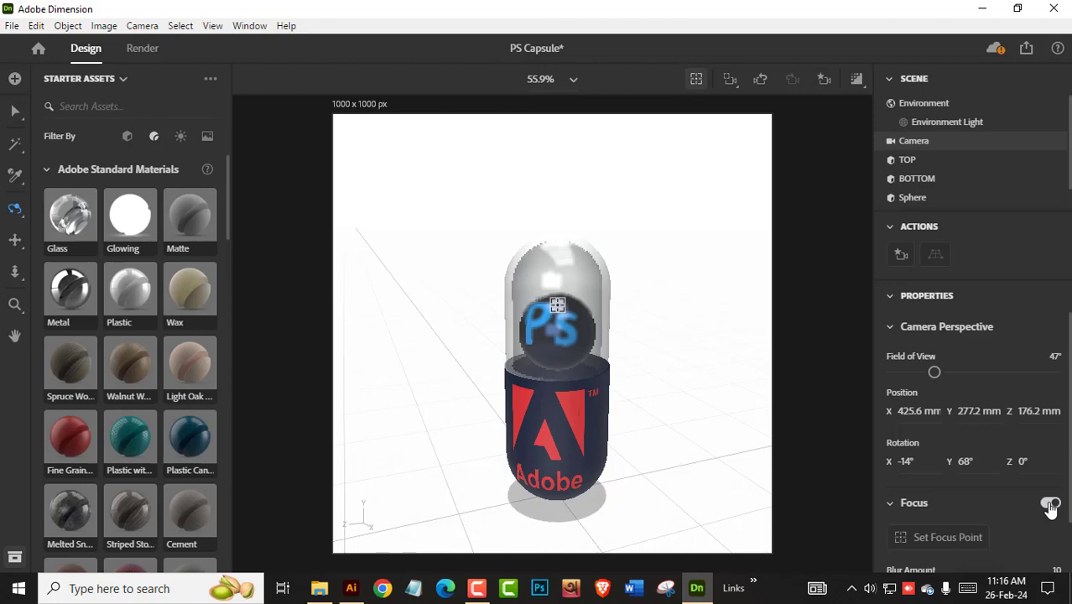
left_click(968, 532)
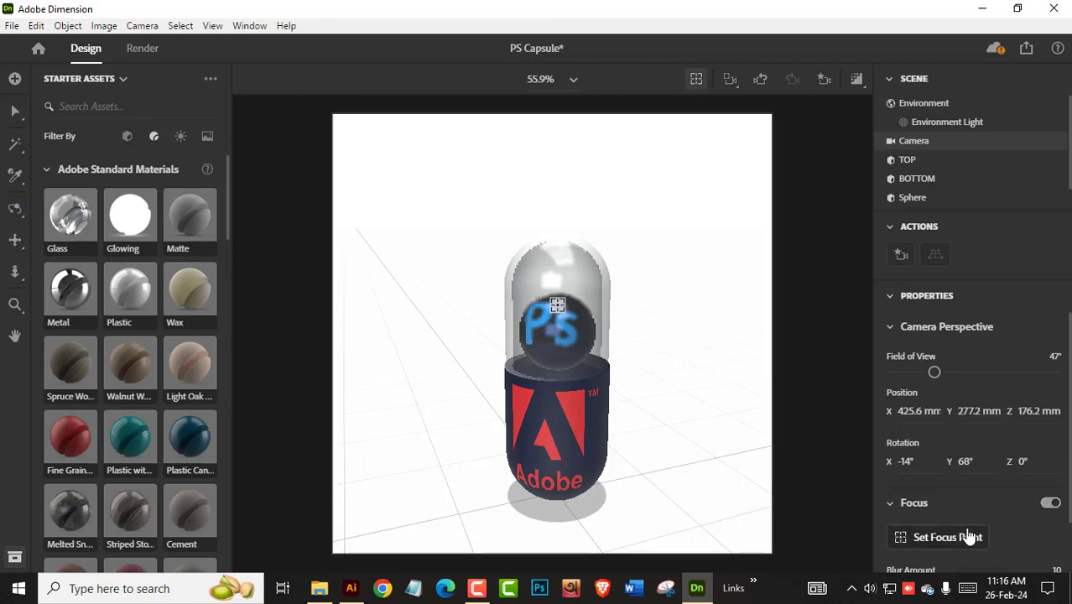
left_click(1050, 503)
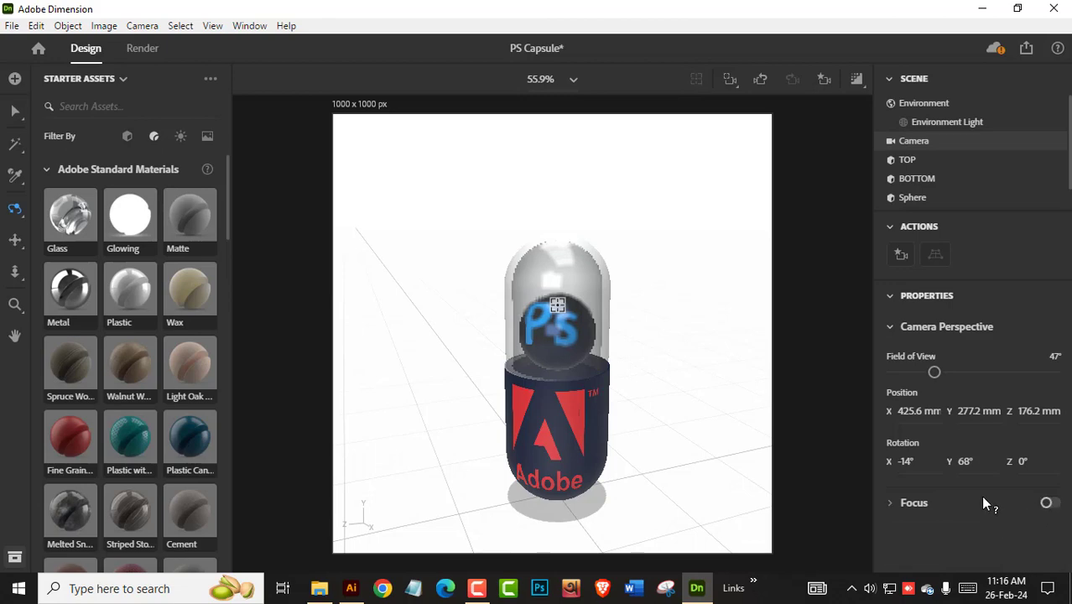
Save the scene and check the capsule in the render preview with the Environment selected
left_click(11, 26)
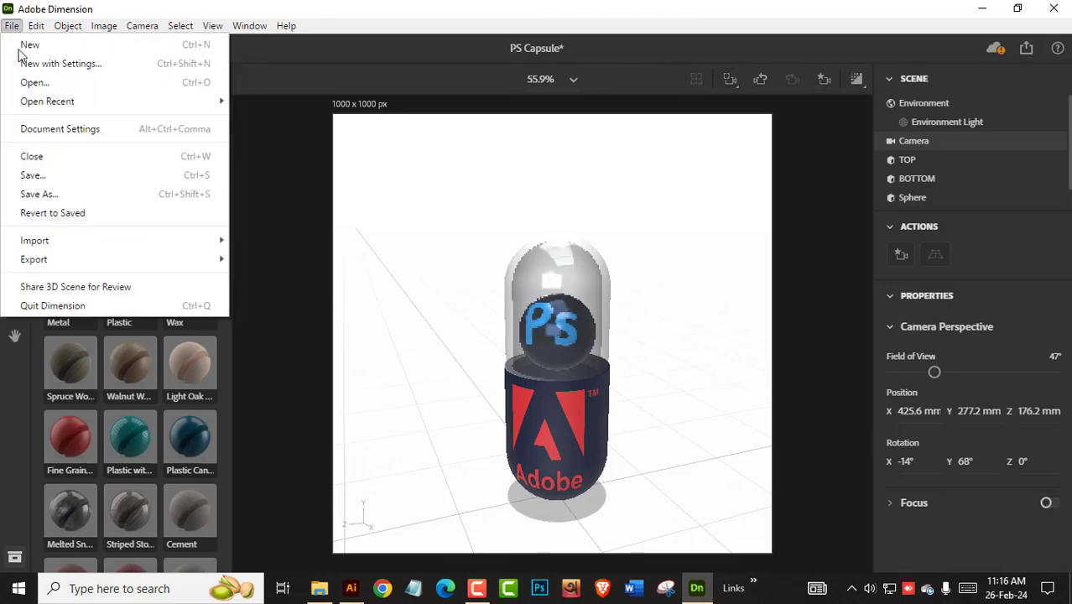
left_click(565, 216)
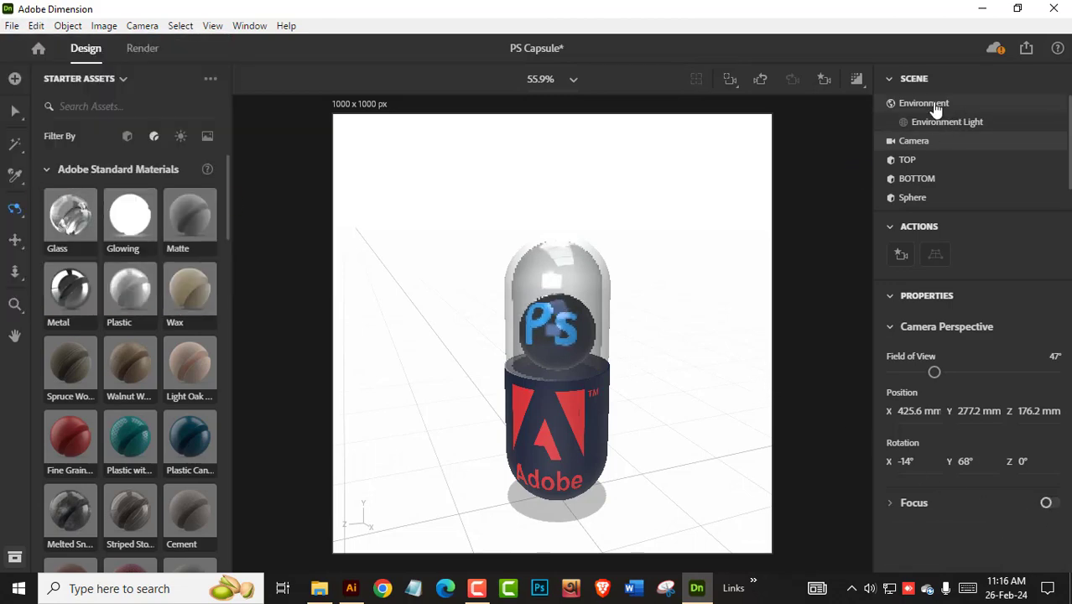
key("ctrl+s")
left_click(943, 107)
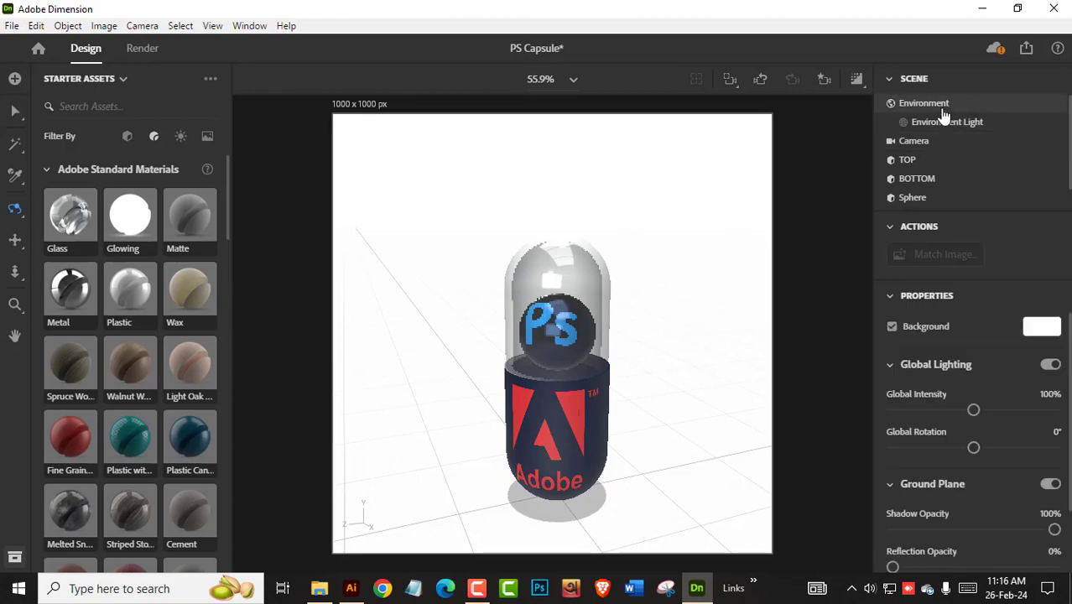
left_click(857, 79)
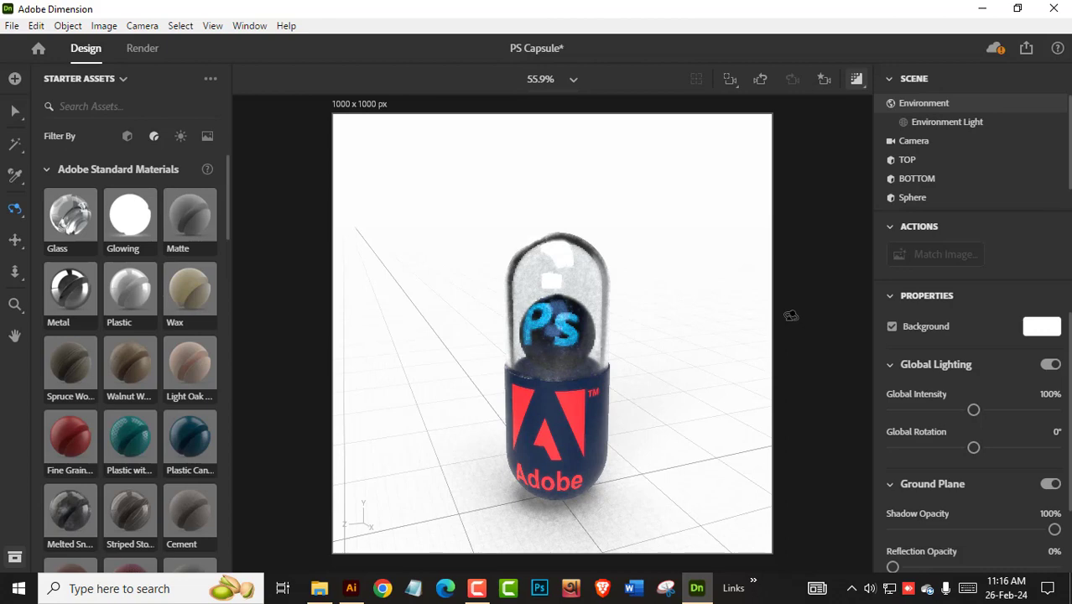
left_click(864, 82)
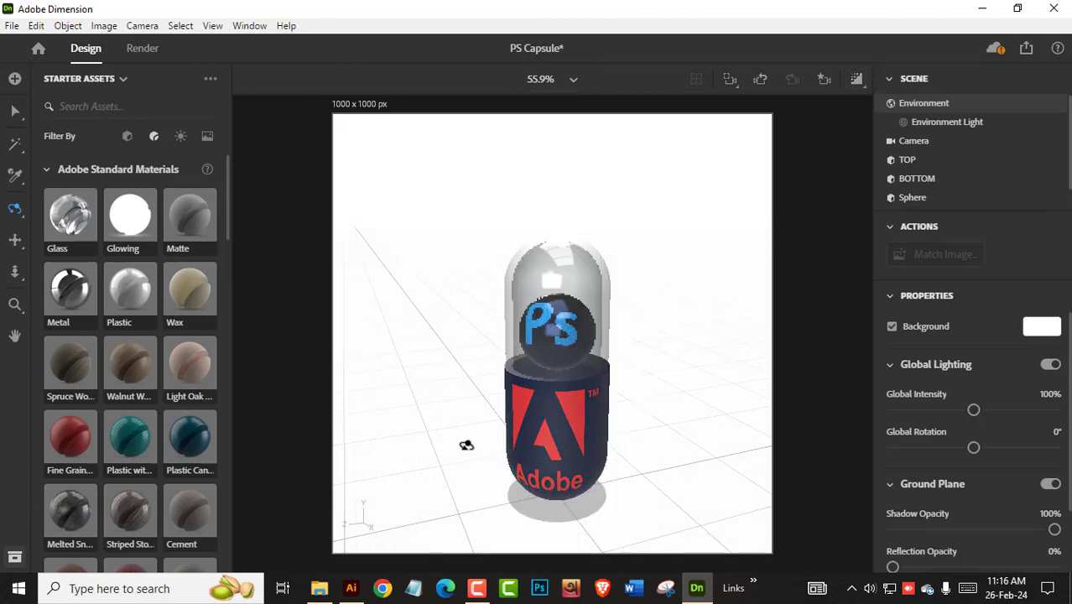
Orbit around the capsule and compare render previews from several angles, ending on a raised front view of the Ps and Adobe logos
left_click_drag(630, 501, 586, 518)
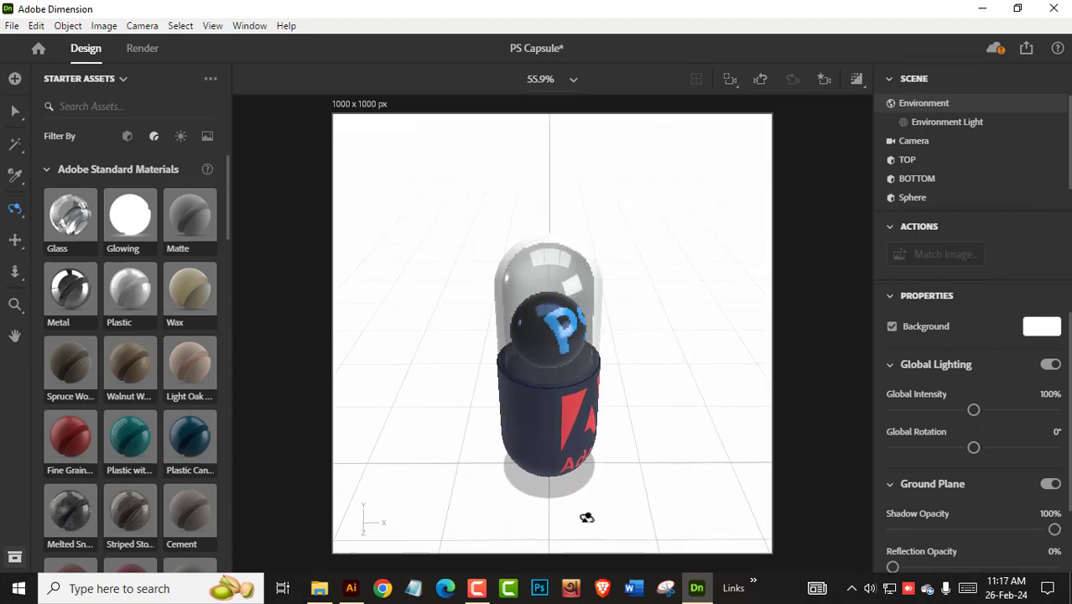
left_click(857, 79)
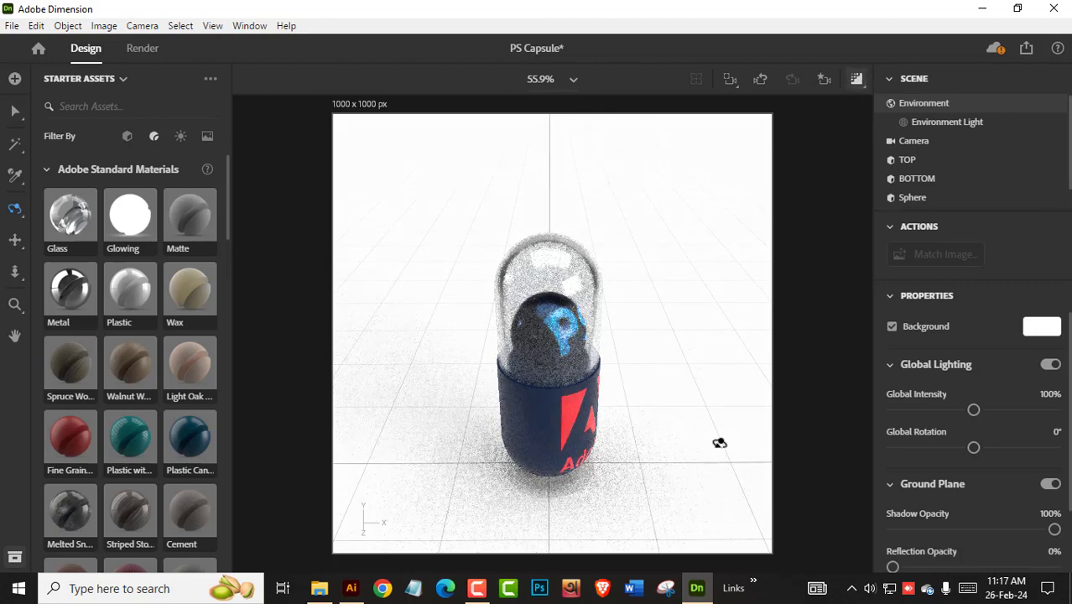
left_click(857, 79)
left_click_drag(634, 509, 471, 492)
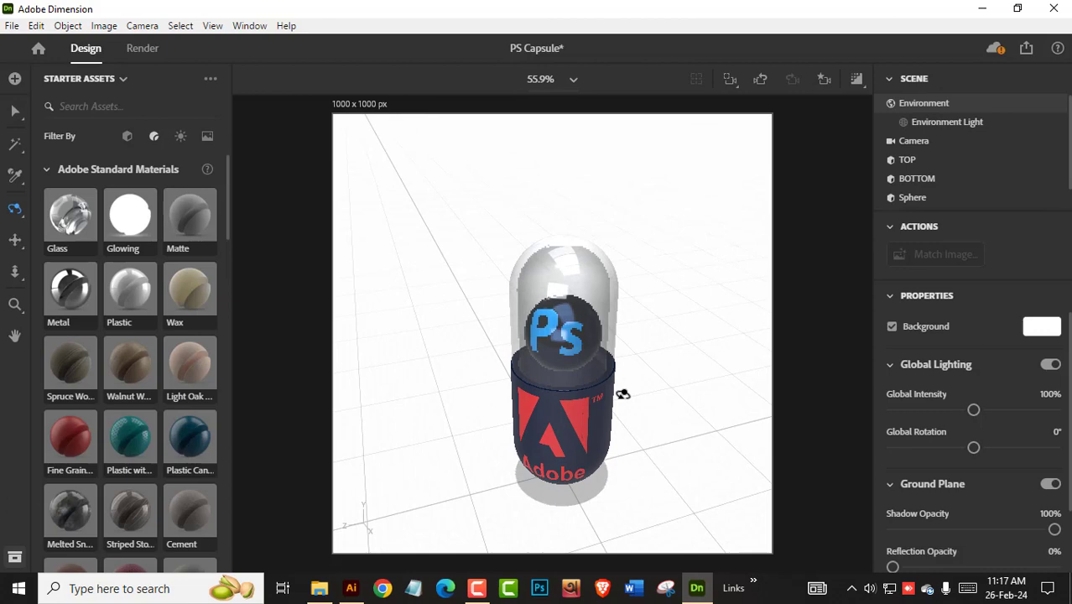
left_click(860, 81)
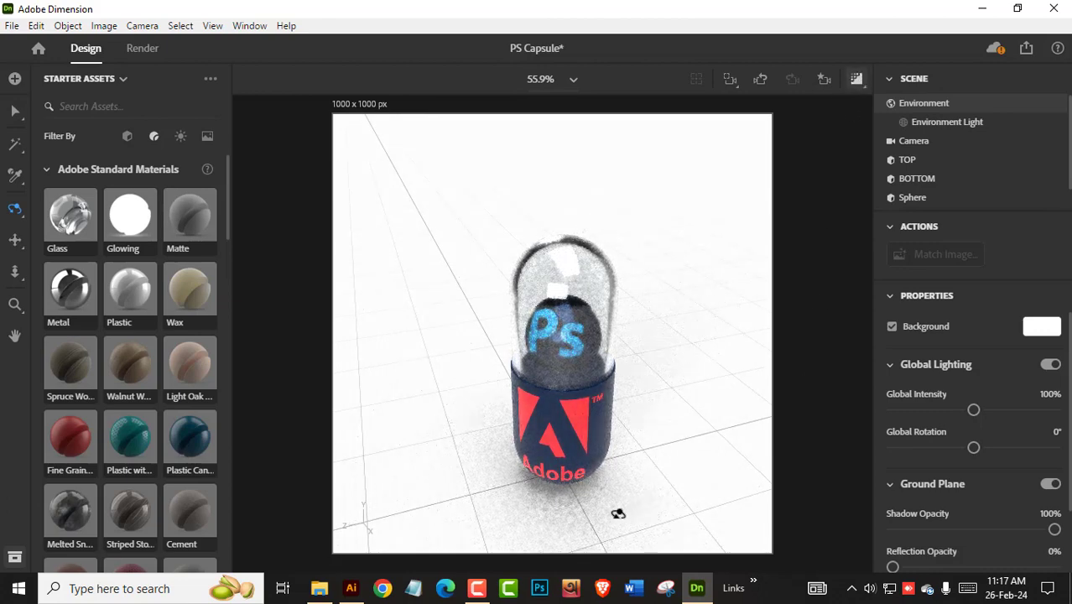
left_click_drag(565, 515, 625, 517)
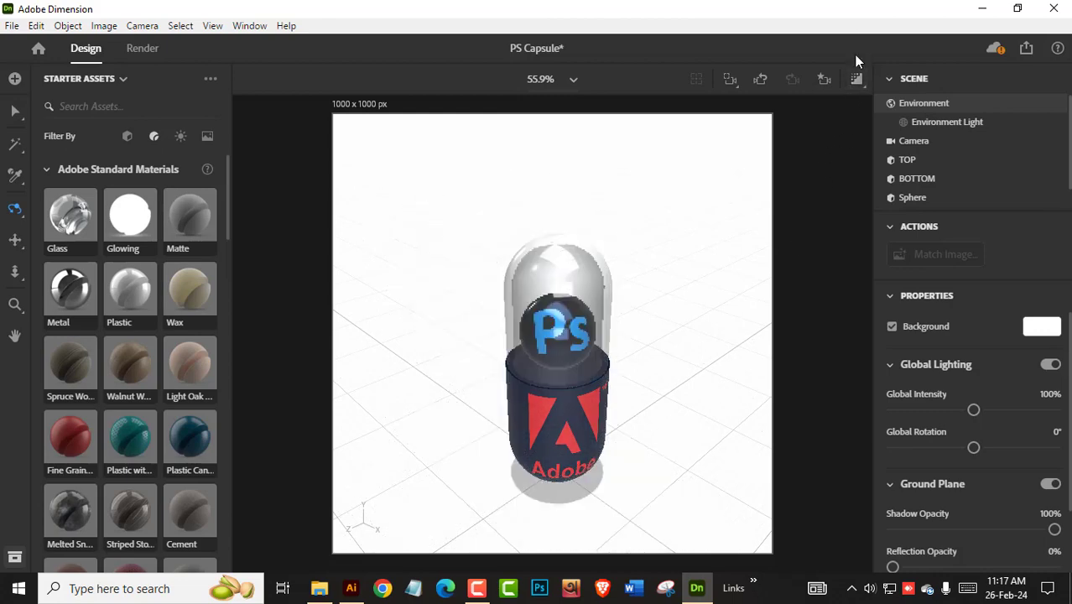
left_click(857, 79)
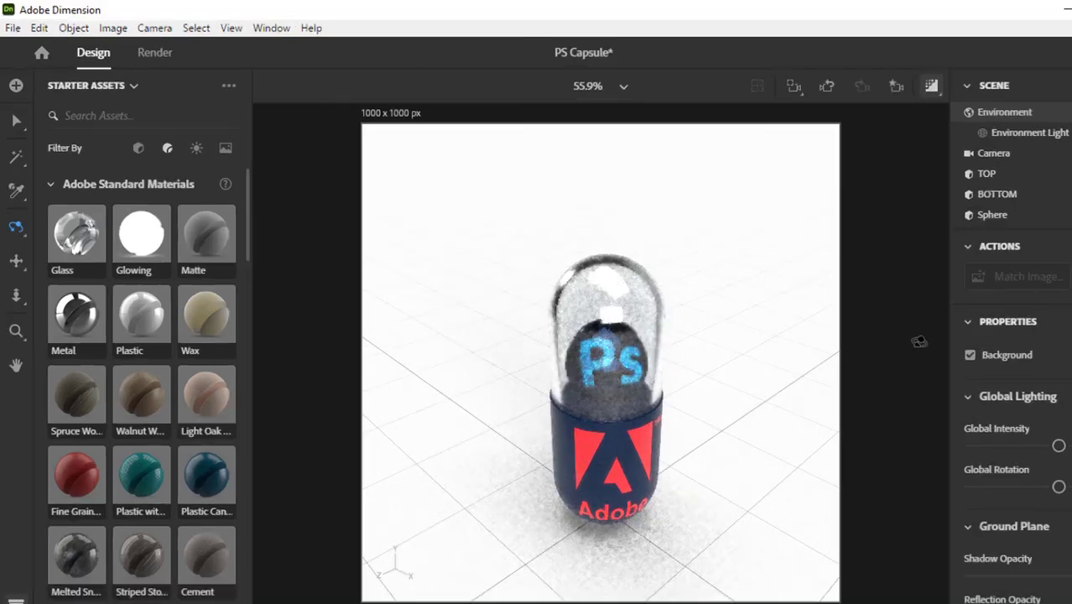
Render the scene as PS Capsule at Low (Fast) quality in 16-bit PSD format
left_click(157, 53)
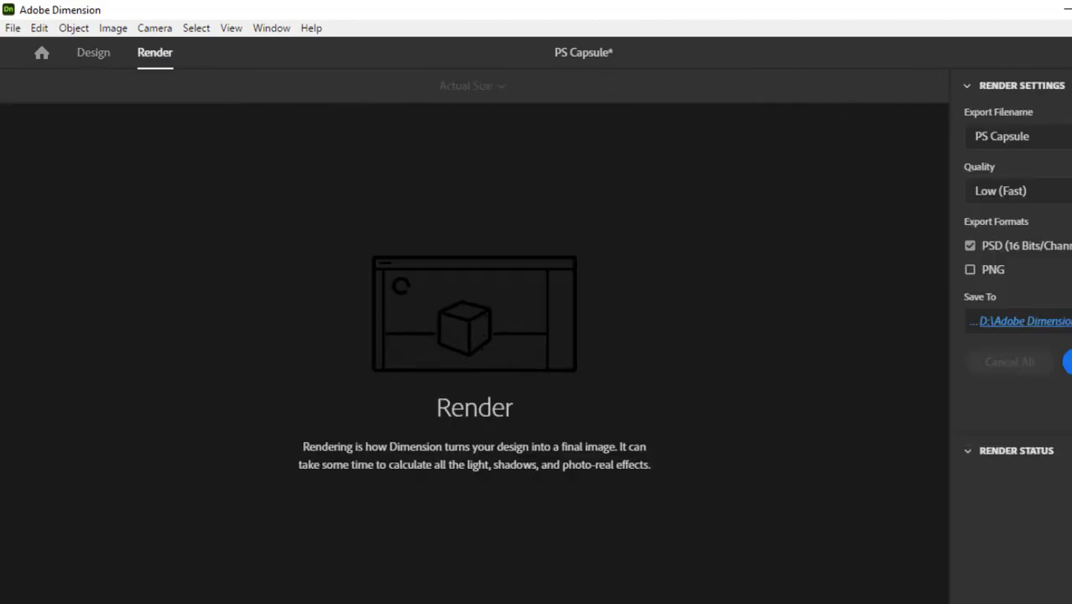
left_click(1067, 361)
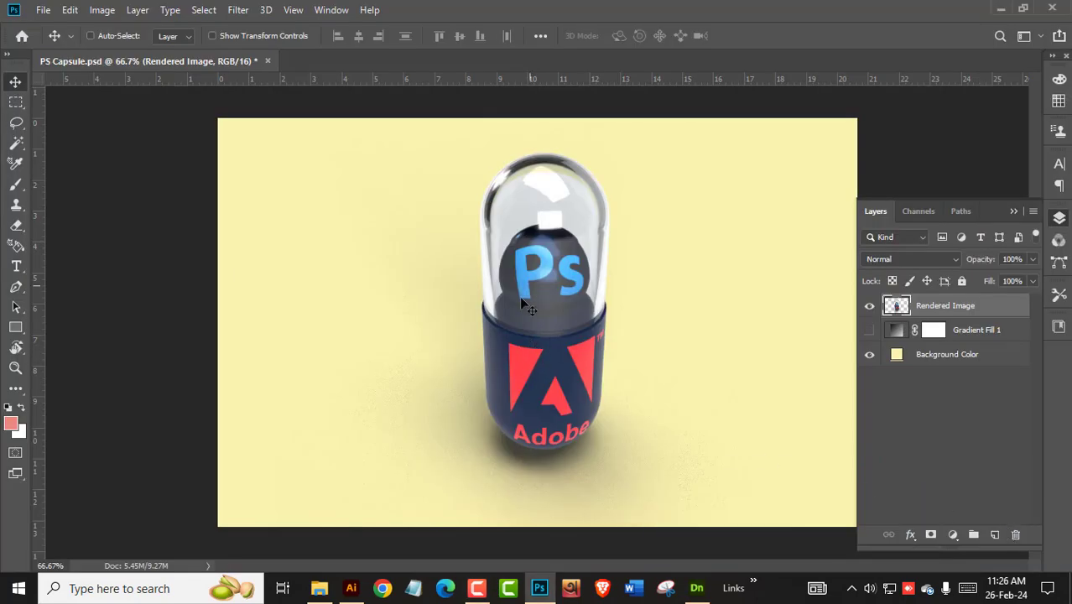
Inspect the render in Photoshop by hiding and showing the Background Color and Rendered Image layers of PS Capsule.psd
left_click(869, 357)
left_click(869, 356)
left_click(870, 356)
left_click(869, 357)
left_click(869, 307)
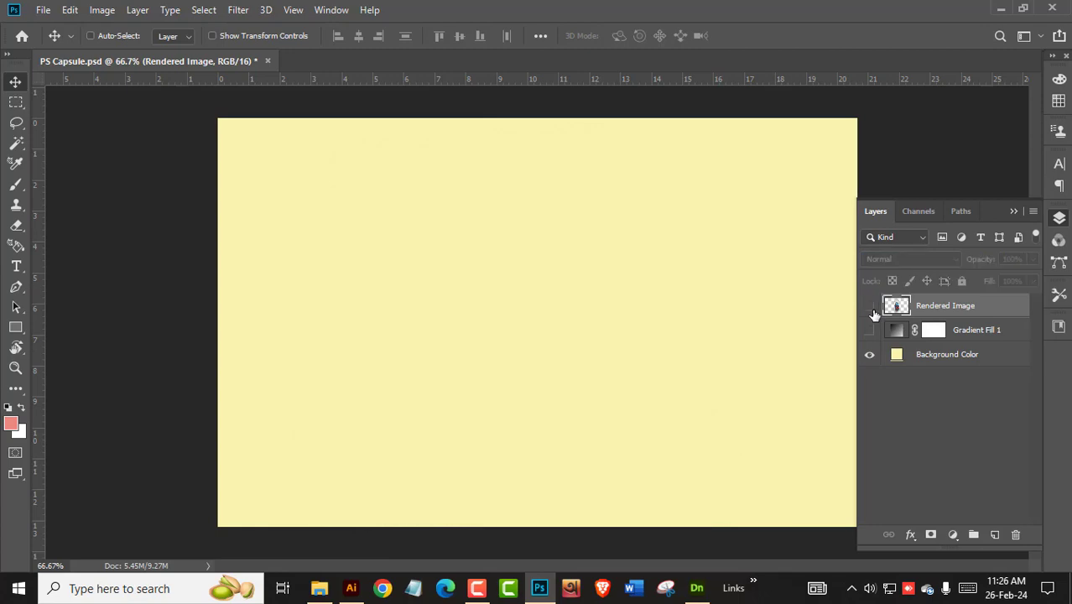
left_click(869, 307)
left_click(869, 307)
left_click(870, 307)
left_click(870, 307)
left_click(870, 307)
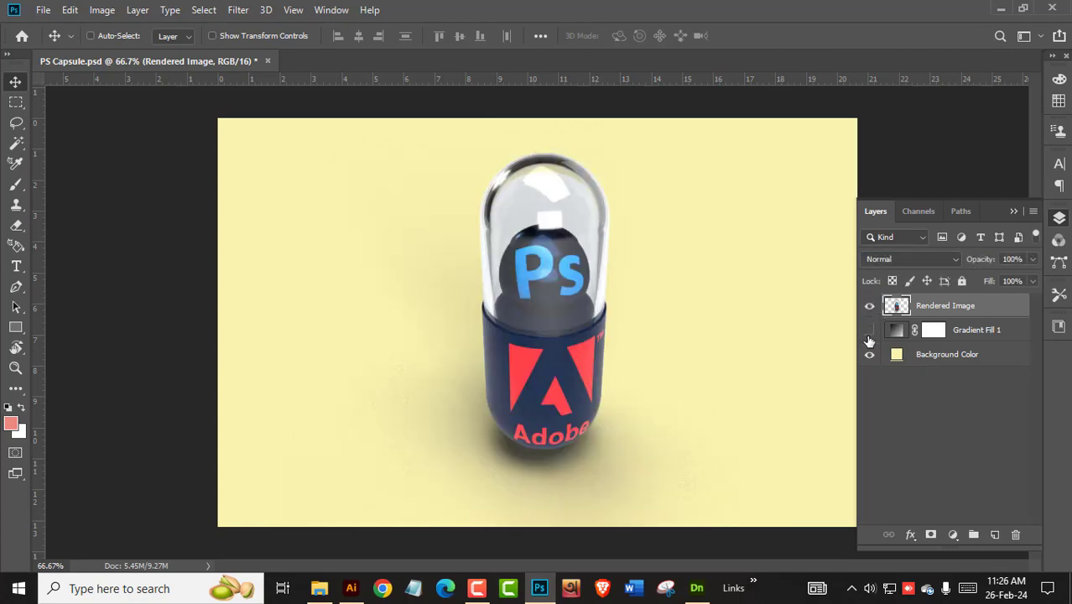
Make the Gradient Fill 1 layer visible behind the capsule, save PS Capsule.psd and minimize Photoshop
left_click(869, 330)
left_click(870, 331)
left_click(870, 332)
key("ctrl+s")
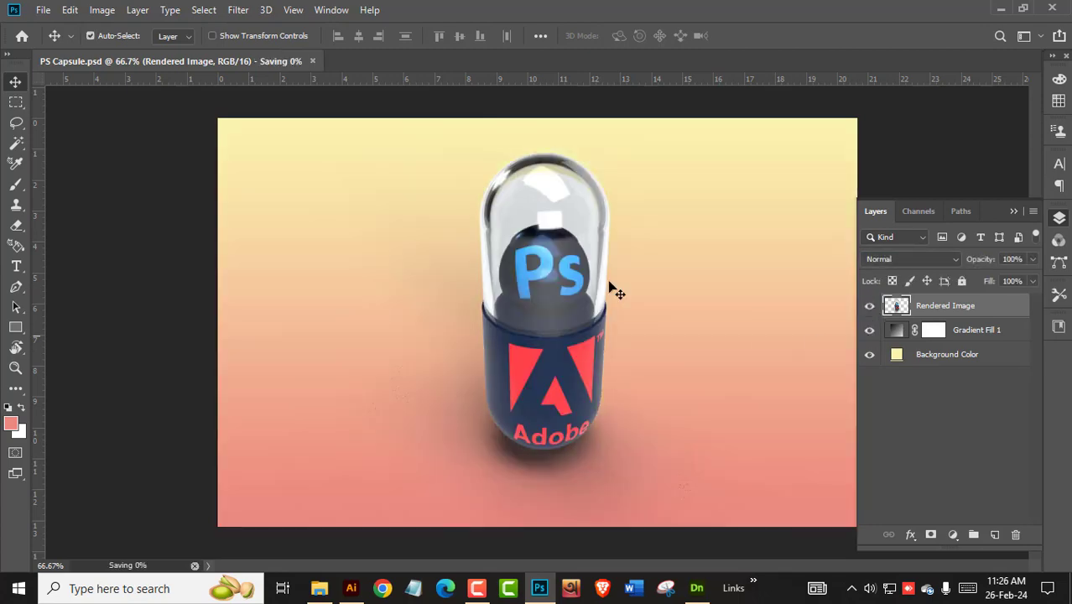
left_click(1001, 9)
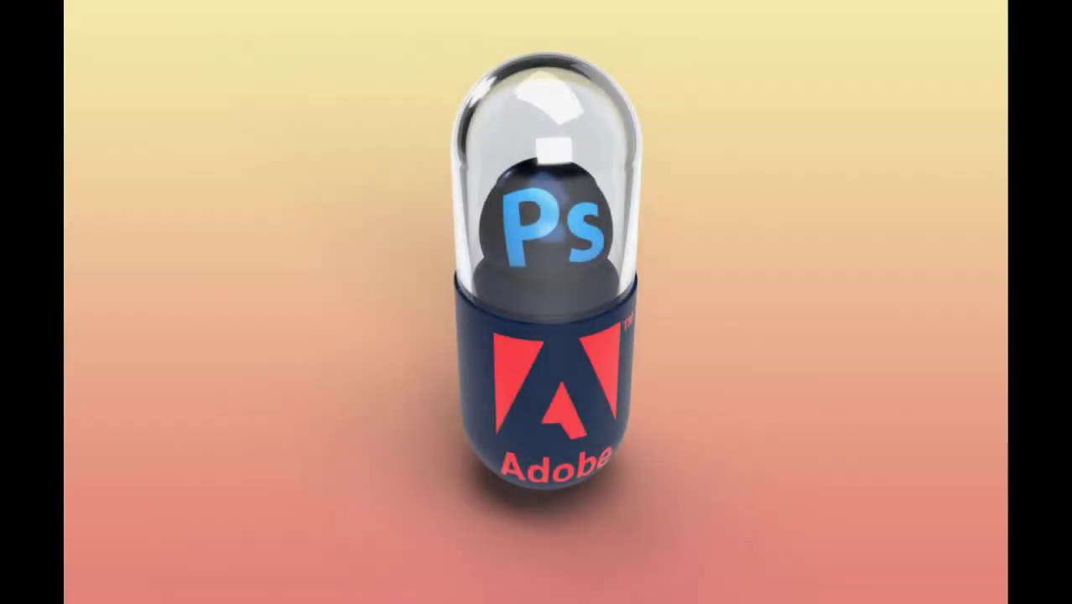